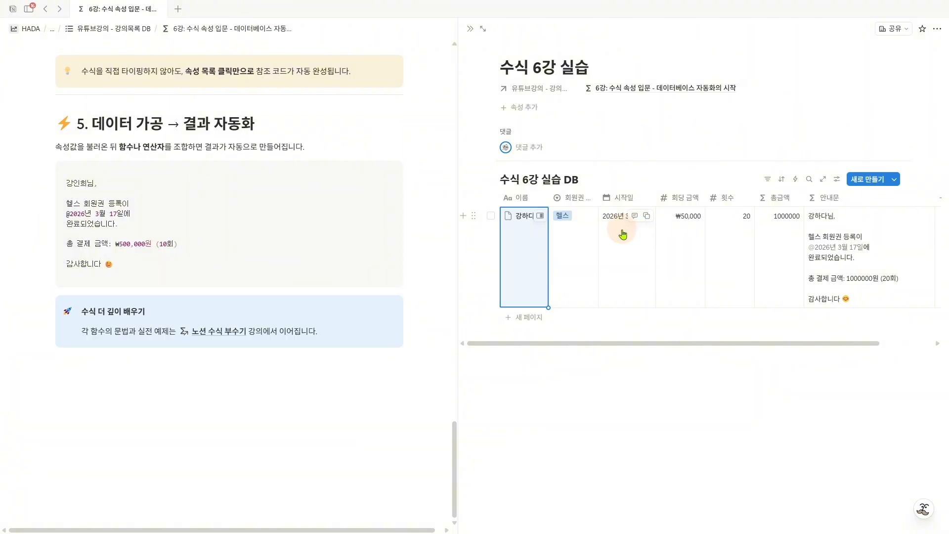
- Set the 시작일 of the row in 수식 6강 실습 DB to April 1, 2026 and check the date in its 안내문
{"action": "left_click", "coordinate": [623, 234]}
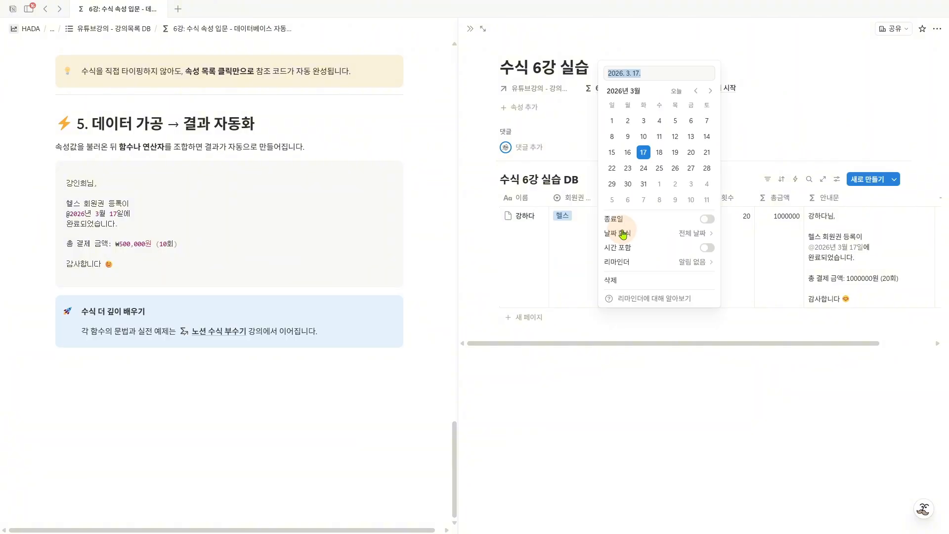
{"action": "left_click", "coordinate": [710, 90]}
{"action": "left_click", "coordinate": [658, 120]}
{"action": "key", "text": "Escape"}
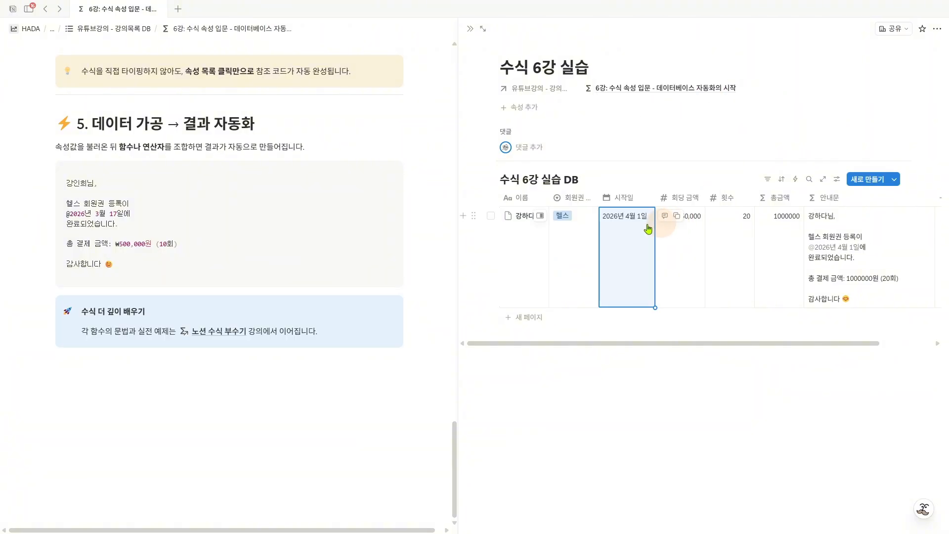
{"action": "key", "text": "ctrl+2"}
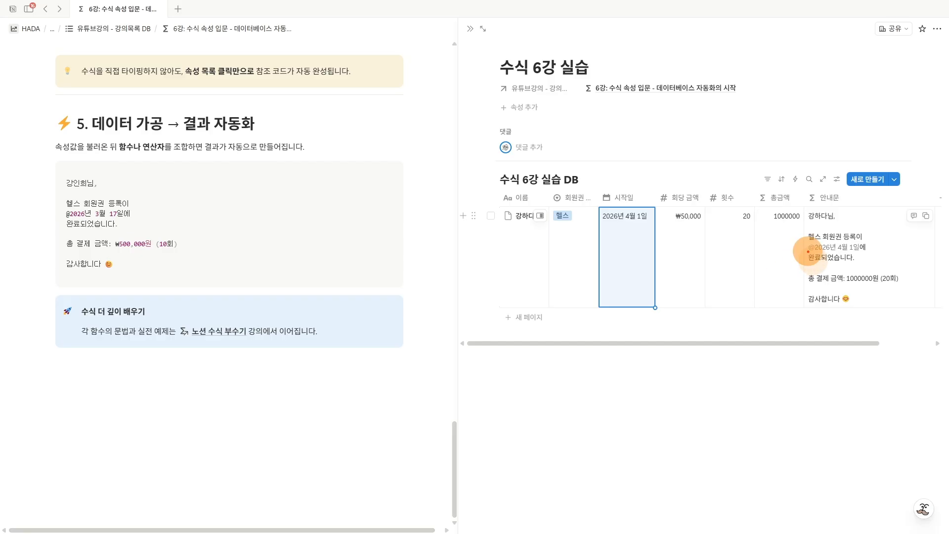
{"action": "left_click_drag", "start_coordinate": [808, 251], "coordinate": [855, 251]}
{"action": "key", "text": "Escape"}
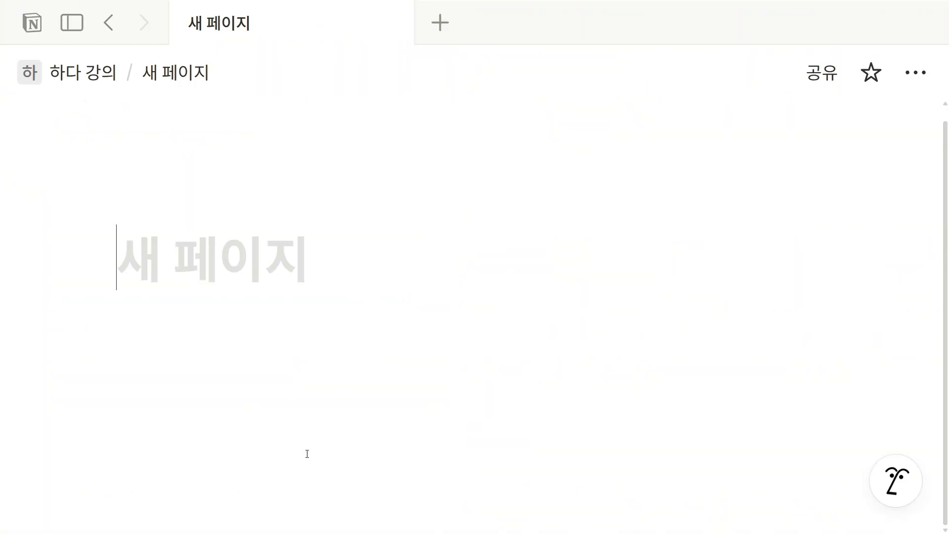
- Title the new page "하루를 바꾸는 다이어리 | HADA" and give it the Notion logo as its icon
{"action": "type", "text": "하루를 바꾼"}
{"action": "type", "text": "는 "}
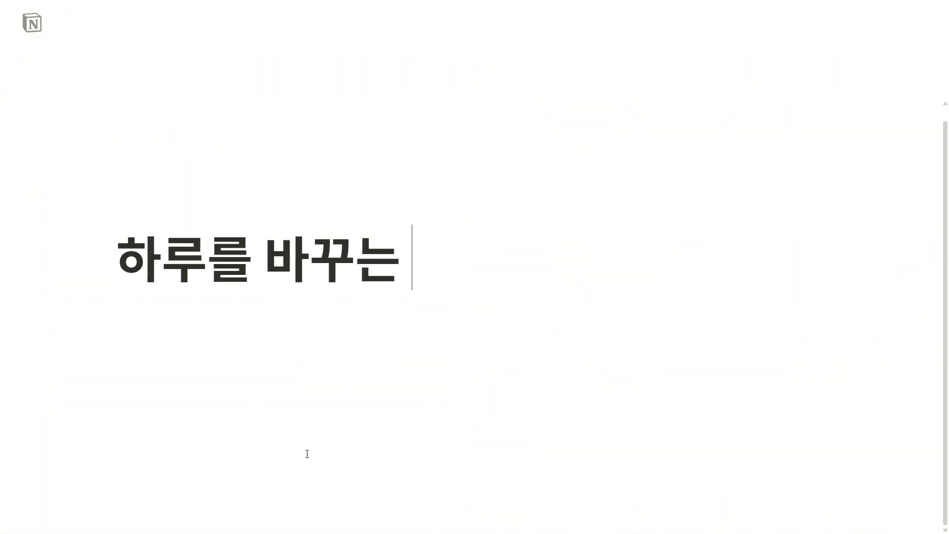
{"action": "type", "text": "다이어리 | HADA"}
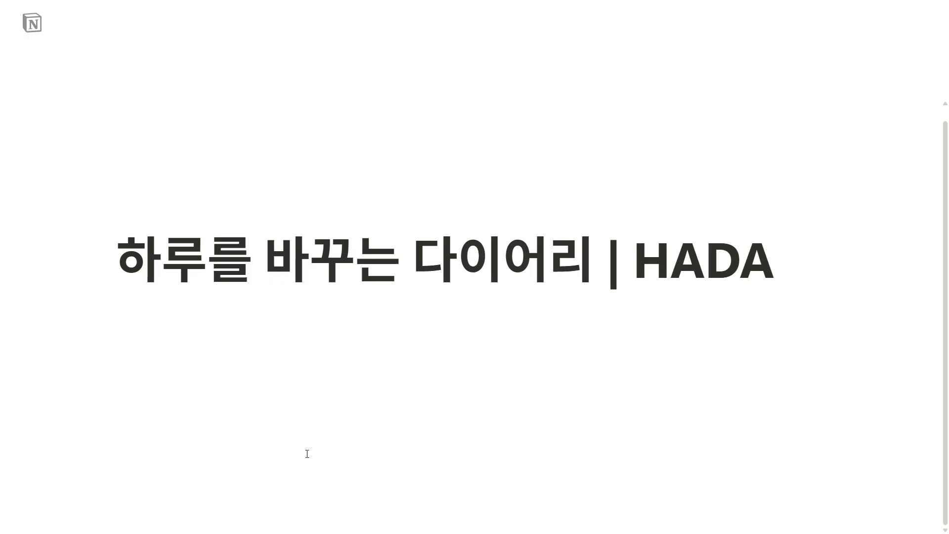
{"action": "left_click", "coordinate": [186, 207]}
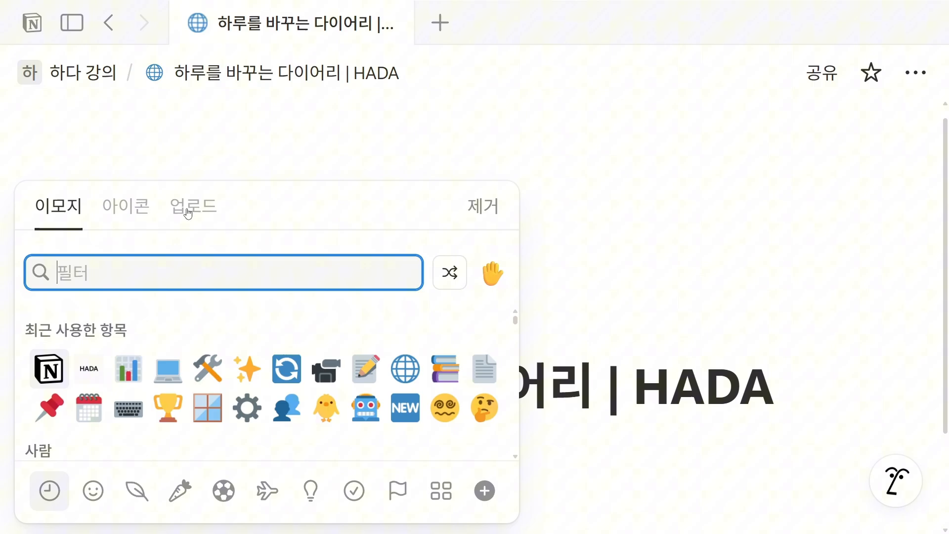
{"action": "left_click", "coordinate": [56, 367]}
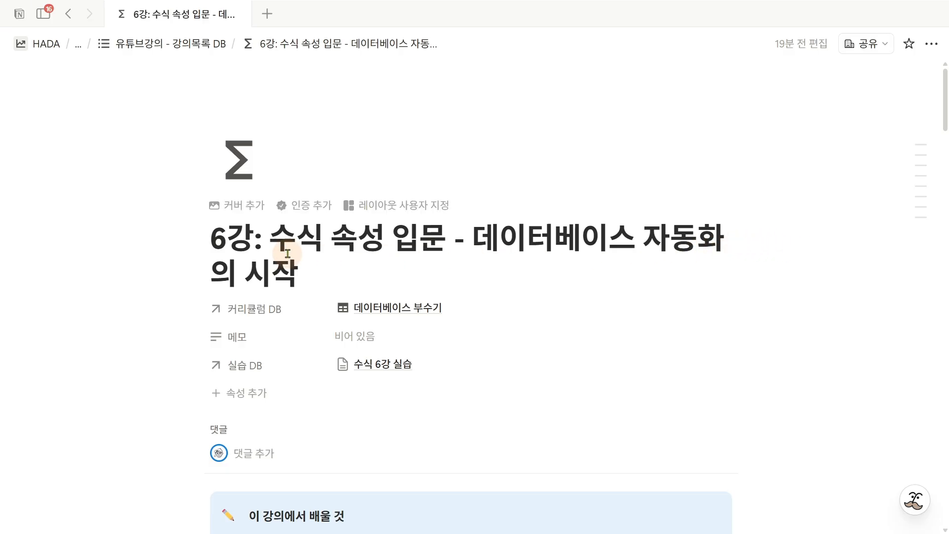
- Read the title of the 6강 수식 속성 입문 lesson page and its "이 강의에서 배울 것" callout
{"action": "left_click_drag", "start_coordinate": [279, 246], "coordinate": [381, 247]}
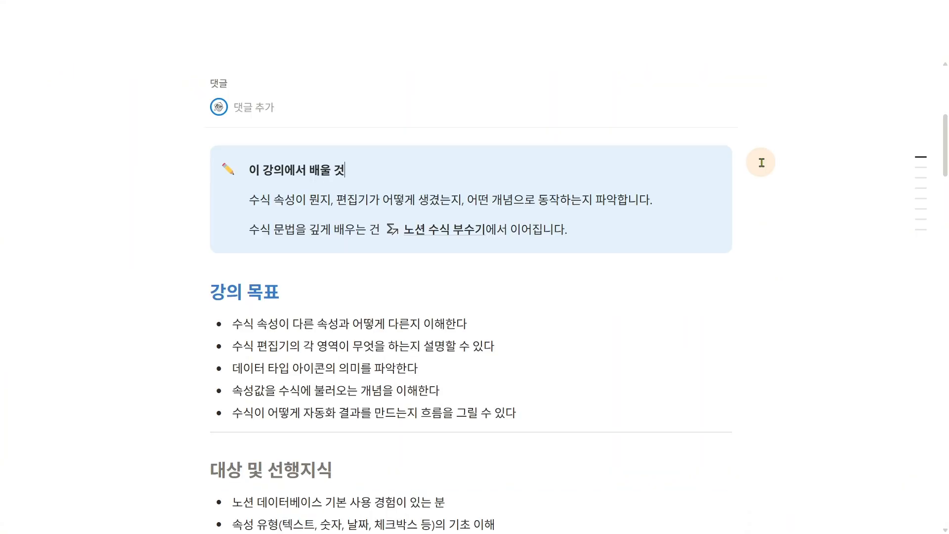
{"action": "left_click_drag", "start_coordinate": [347, 200], "coordinate": [396, 198]}
{"action": "left_click", "coordinate": [431, 176]}
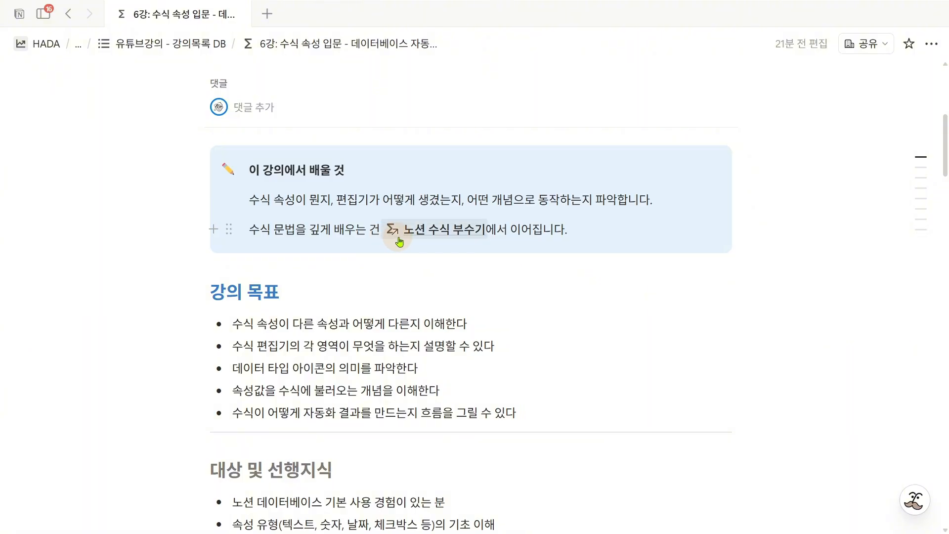
{"action": "mouse_move", "coordinate": [411, 239]}
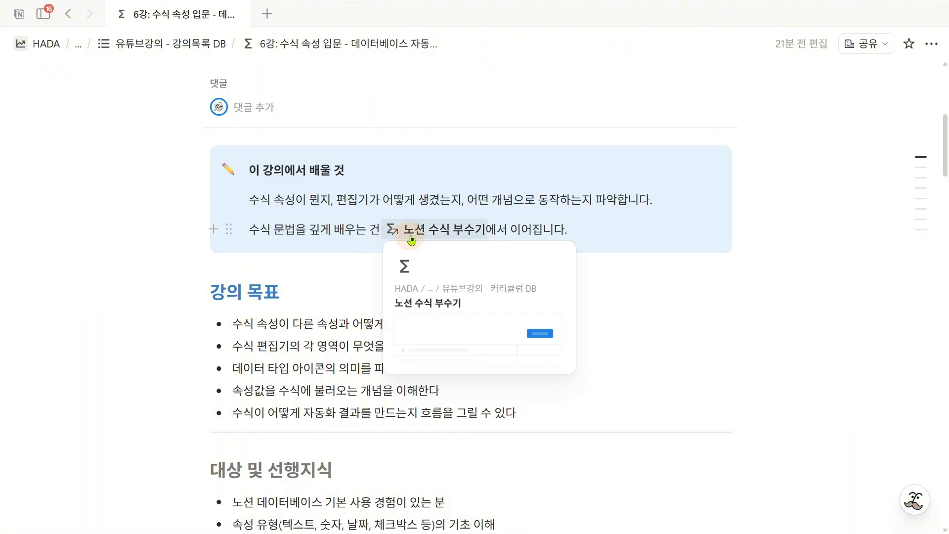
{"action": "left_click", "coordinate": [610, 232]}
{"action": "scroll", "coordinate": [584, 208], "scroll_direction": "down", "scroll_amount": 3}
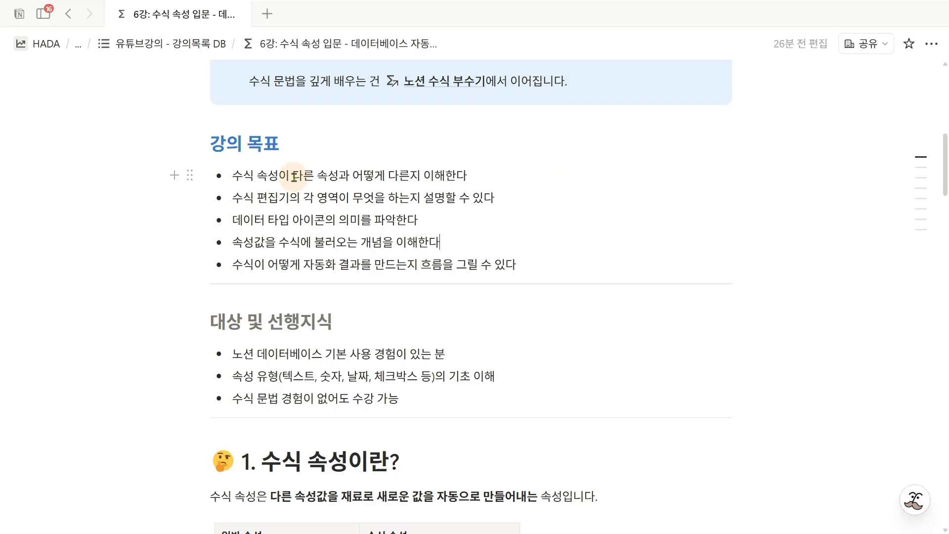
- Review the bullet points under 강의 목표 and 대상 및 선행지식, highlighting the key terms
{"action": "left_click_drag", "start_coordinate": [293, 176], "coordinate": [335, 177]}
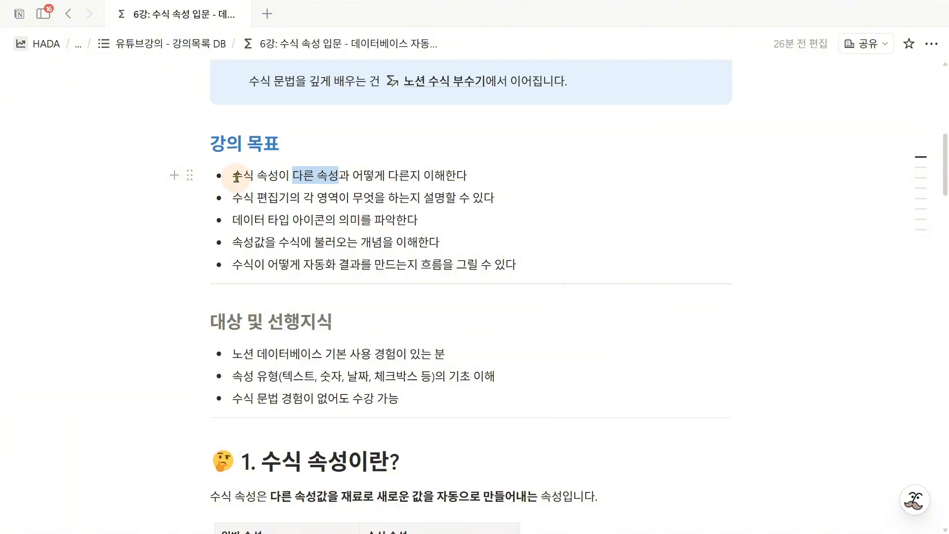
{"action": "left_click_drag", "start_coordinate": [237, 176], "coordinate": [275, 180]}
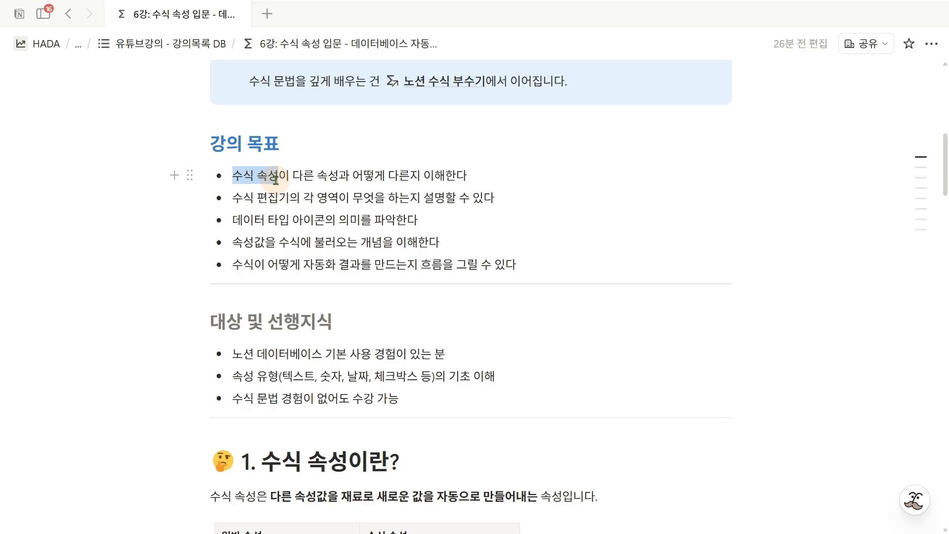
{"action": "left_click", "coordinate": [236, 264]}
{"action": "left_click_drag", "start_coordinate": [236, 265], "coordinate": [253, 266]}
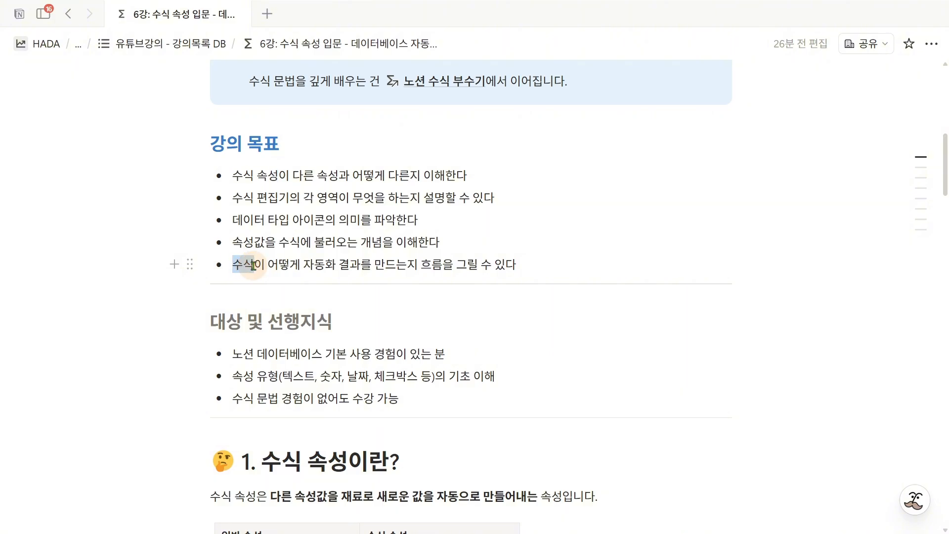
{"action": "left_click", "coordinate": [307, 266]}
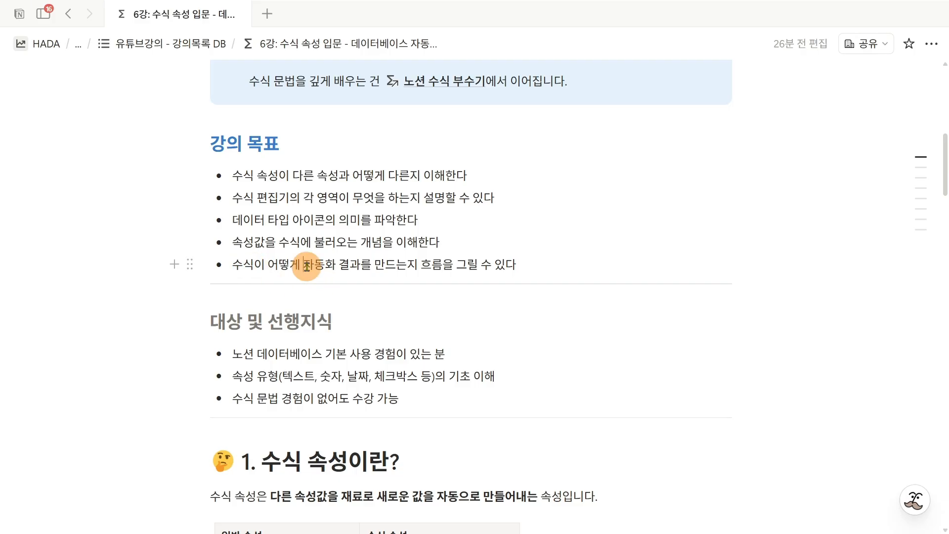
{"action": "left_click_drag", "start_coordinate": [306, 266], "coordinate": [335, 270]}
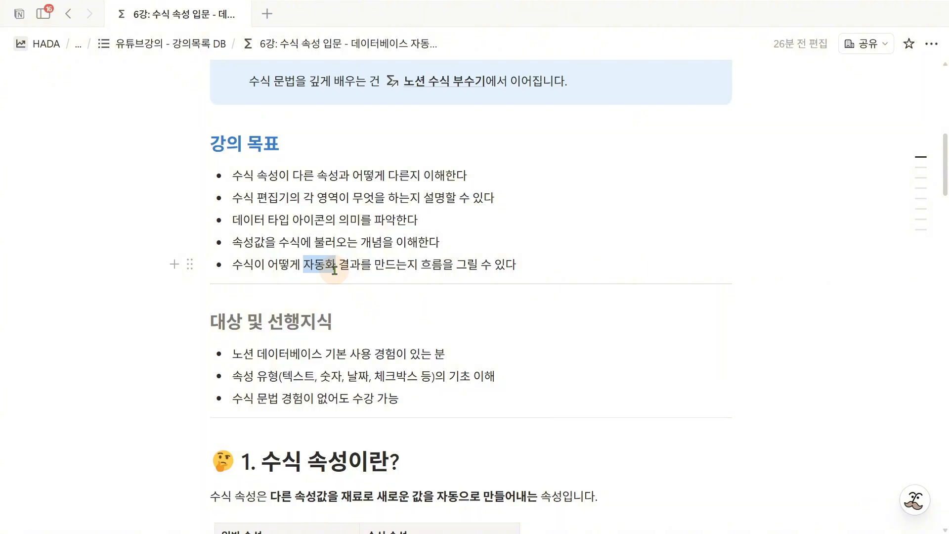
{"action": "left_click", "coordinate": [356, 319]}
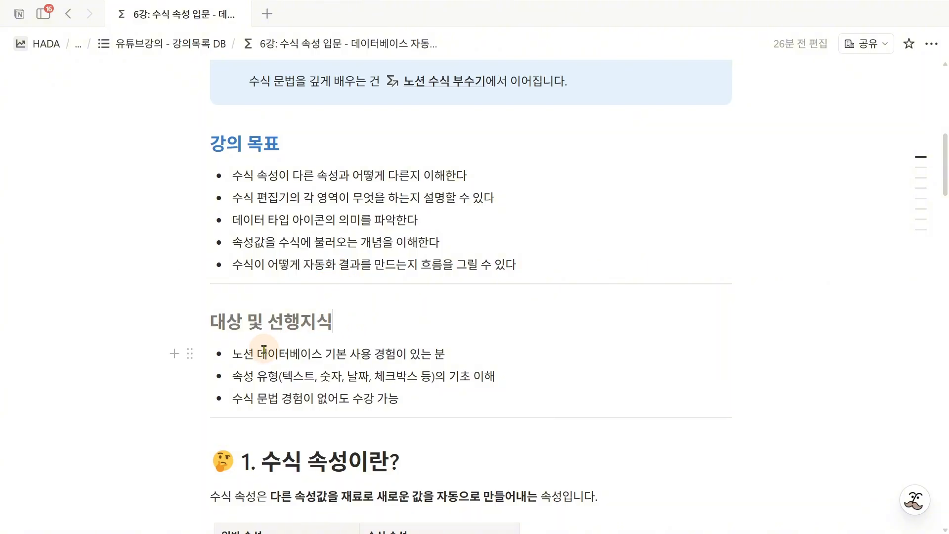
{"action": "left_click_drag", "start_coordinate": [256, 354], "coordinate": [319, 357]}
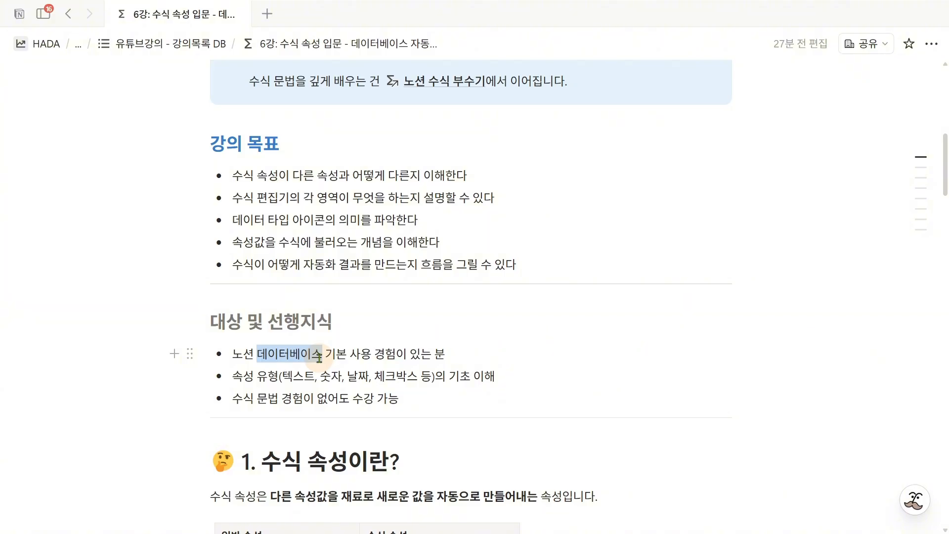
{"action": "left_click", "coordinate": [235, 398]}
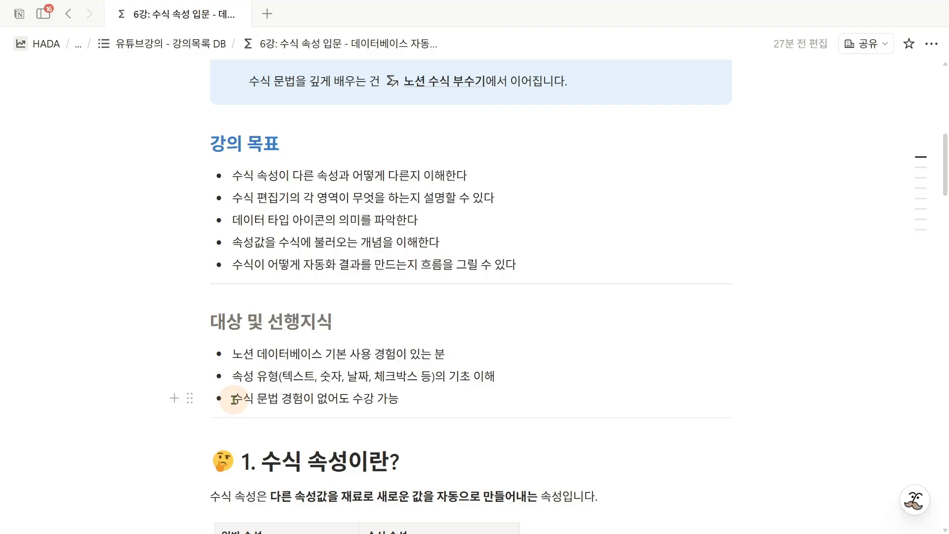
{"action": "left_click", "coordinate": [414, 401]}
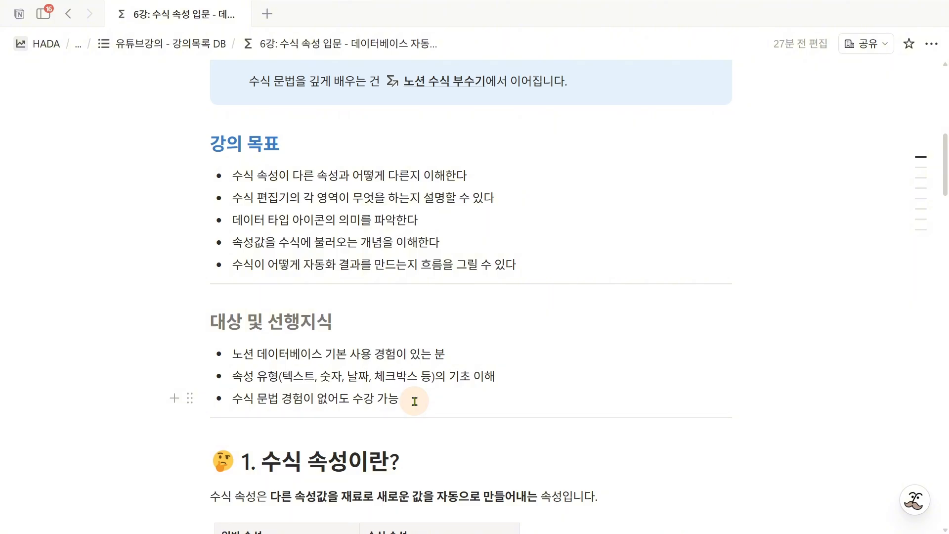
- Examine the "1. 수식 속성이란?" section's definition and the 일반 속성 column of its comparison table
{"action": "scroll", "coordinate": [720, 168], "scroll_direction": "down", "scroll_amount": 6}
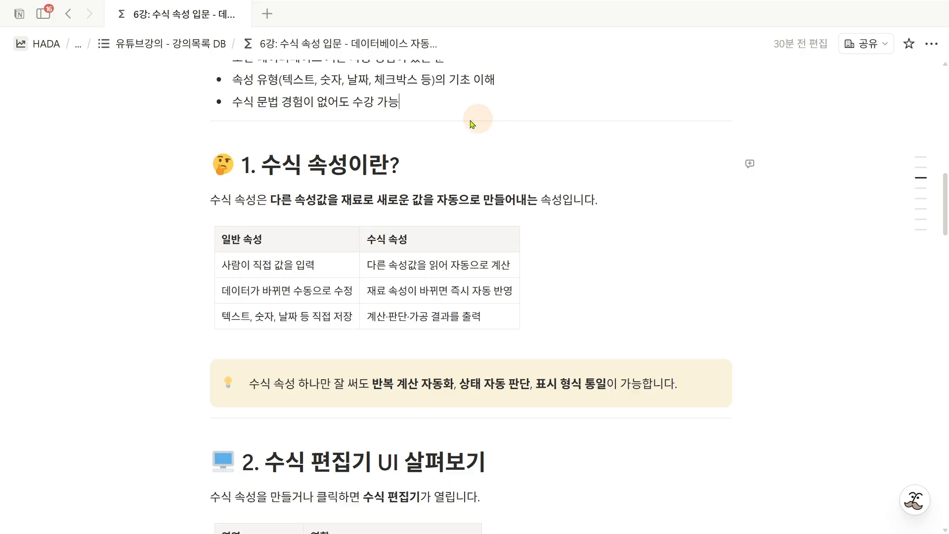
{"action": "left_click_drag", "start_coordinate": [273, 159], "coordinate": [387, 176]}
{"action": "left_click", "coordinate": [330, 200]}
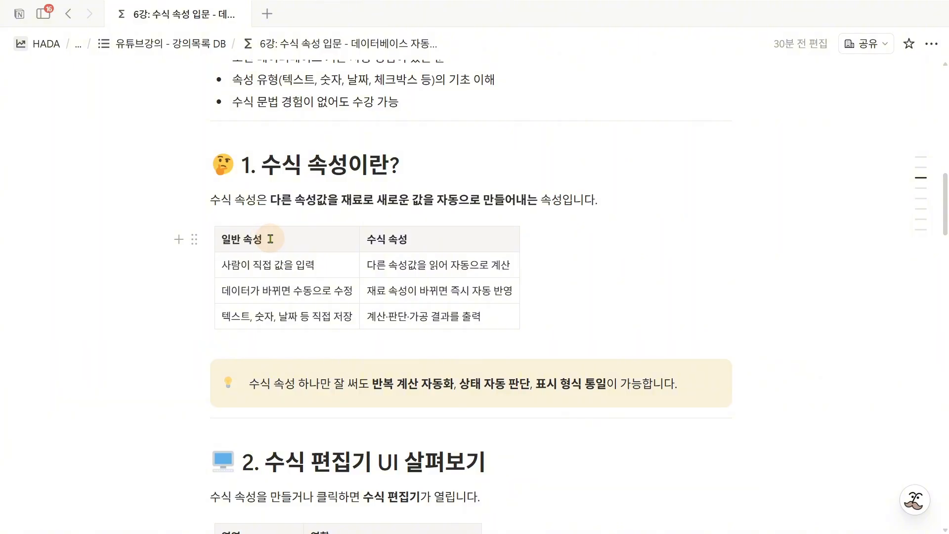
{"action": "left_click_drag", "start_coordinate": [270, 239], "coordinate": [224, 242]}
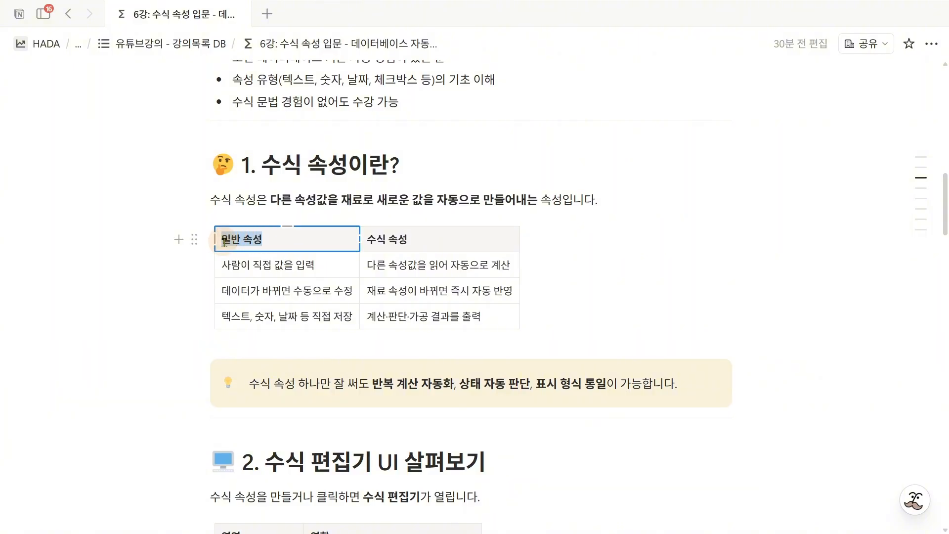
{"action": "left_click", "coordinate": [234, 314]}
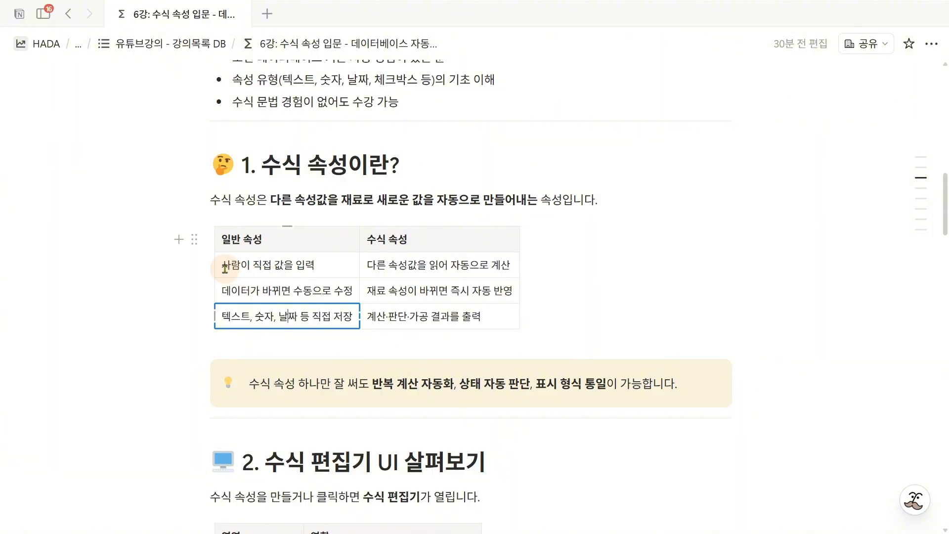
{"action": "left_click_drag", "start_coordinate": [222, 266], "coordinate": [324, 271]}
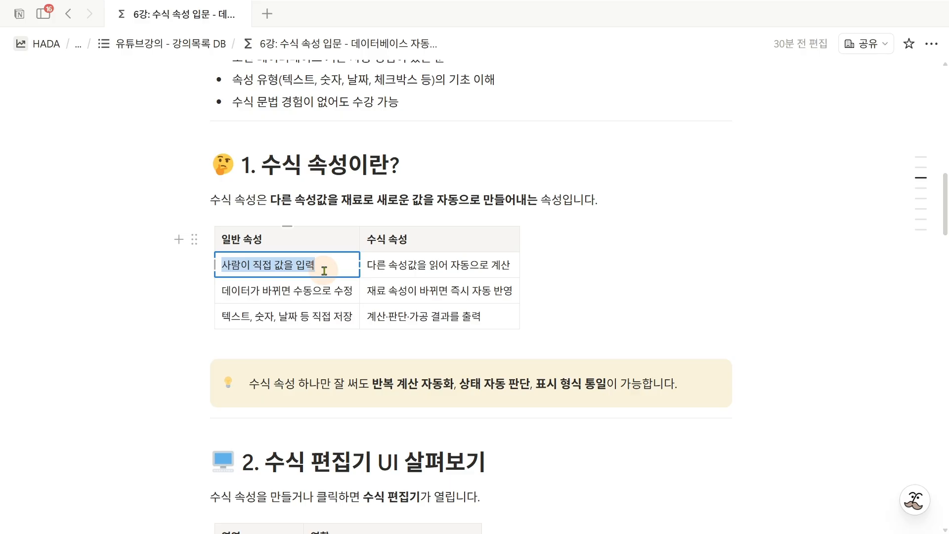
{"action": "left_click", "coordinate": [336, 291]}
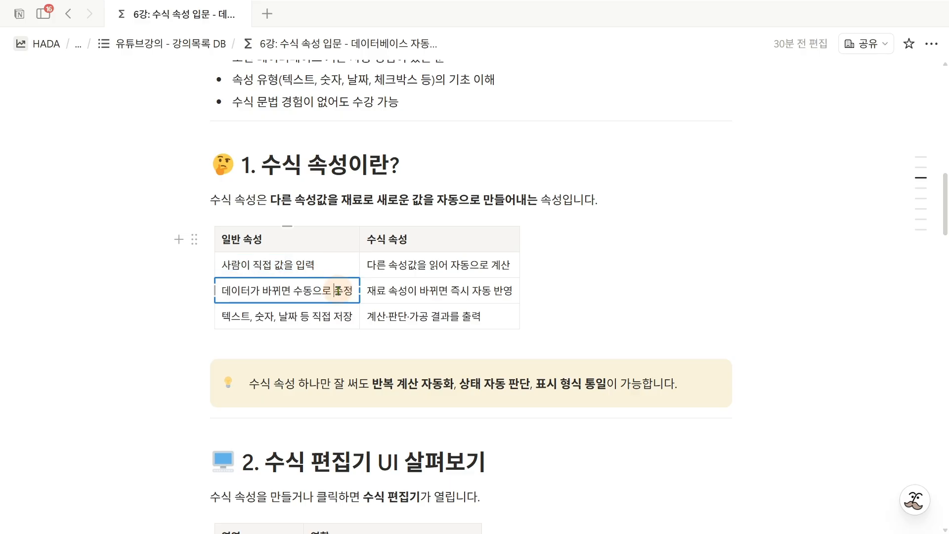
{"action": "mouse_move", "coordinate": [336, 291]}
{"action": "left_mouse_down"}
{"action": "mouse_move", "coordinate": [303, 292]}
{"action": "mouse_move", "coordinate": [352, 291]}
{"action": "left_mouse_up"}
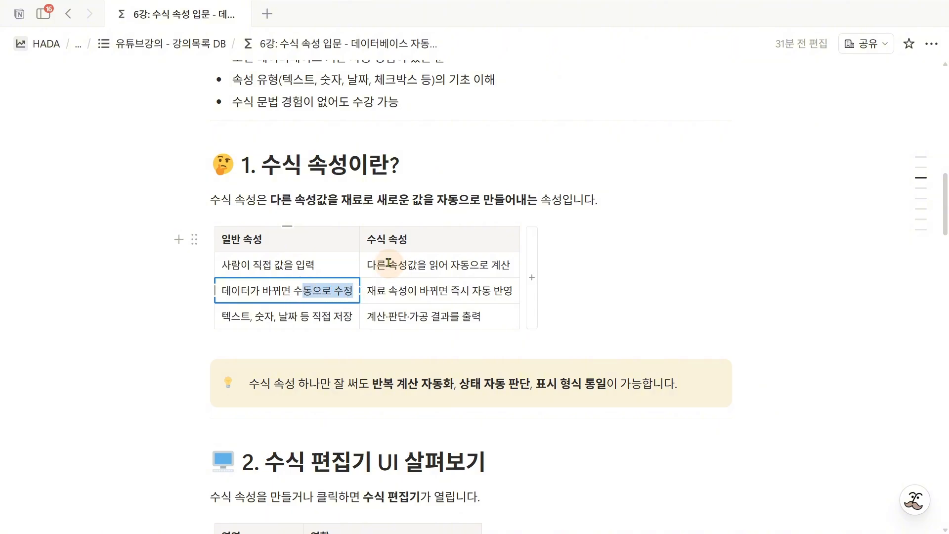
- Examine each row of the 수식 속성 column in the comparison table
{"action": "left_click_drag", "start_coordinate": [367, 240], "coordinate": [408, 240]}
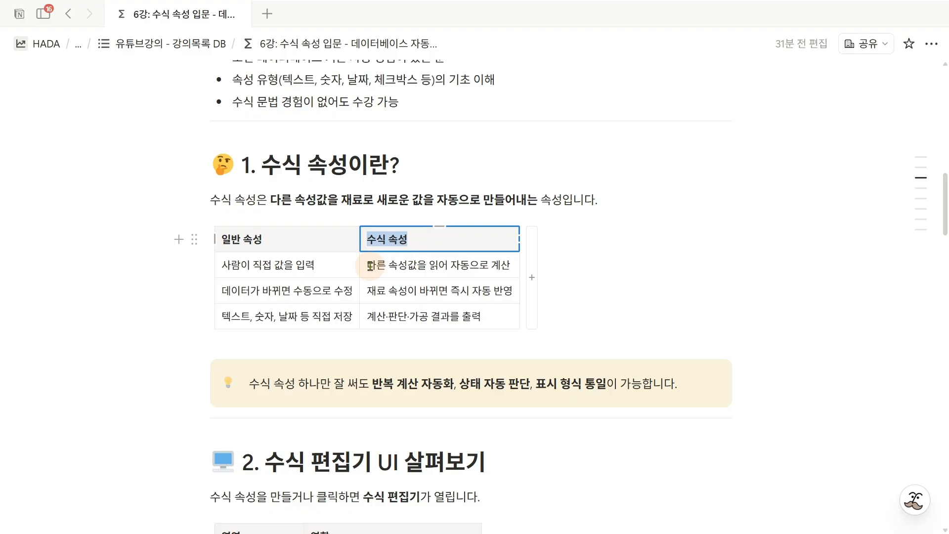
{"action": "left_click_drag", "start_coordinate": [370, 266], "coordinate": [509, 270]}
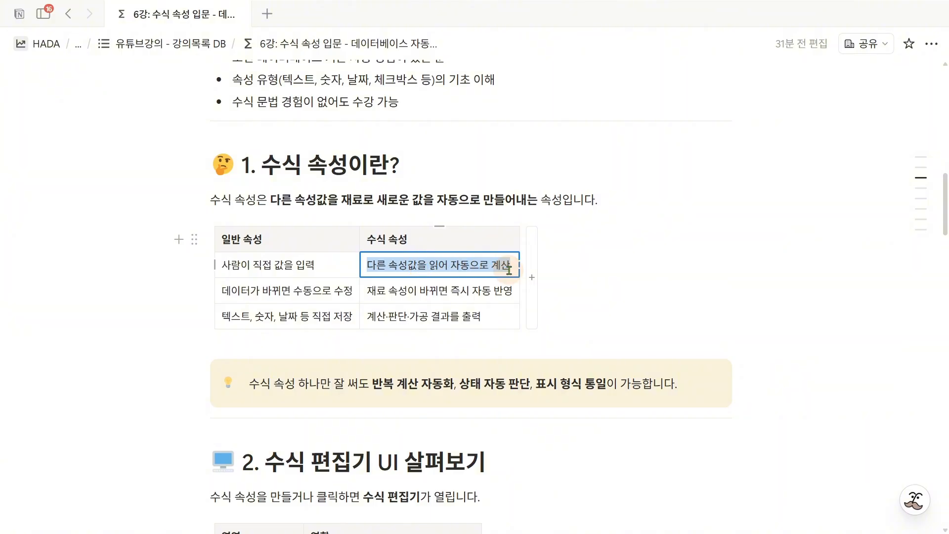
{"action": "left_click", "coordinate": [375, 291]}
{"action": "left_click_drag", "start_coordinate": [376, 291], "coordinate": [511, 292]}
{"action": "left_click", "coordinate": [473, 291]}
{"action": "left_click", "coordinate": [368, 317]}
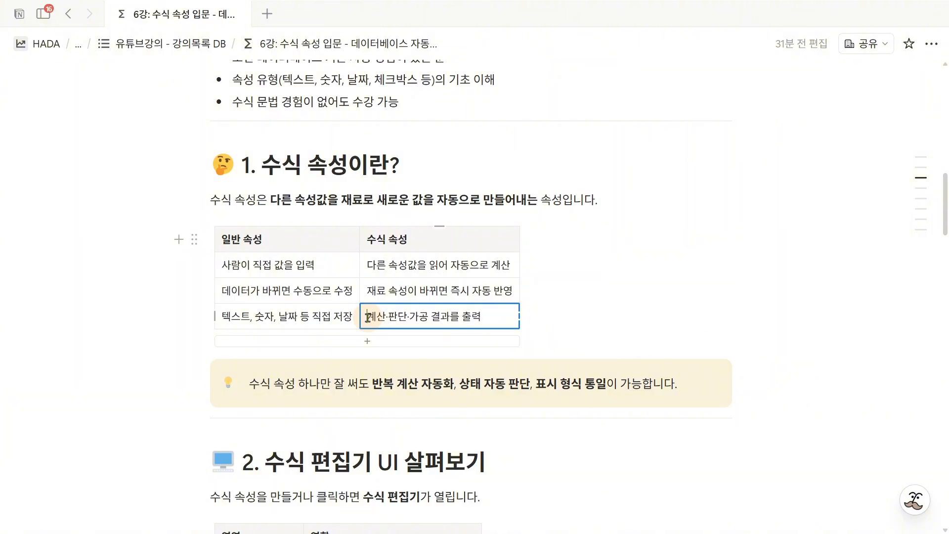
{"action": "left_click_drag", "start_coordinate": [368, 316], "coordinate": [491, 317]}
{"action": "left_click", "coordinate": [492, 318]}
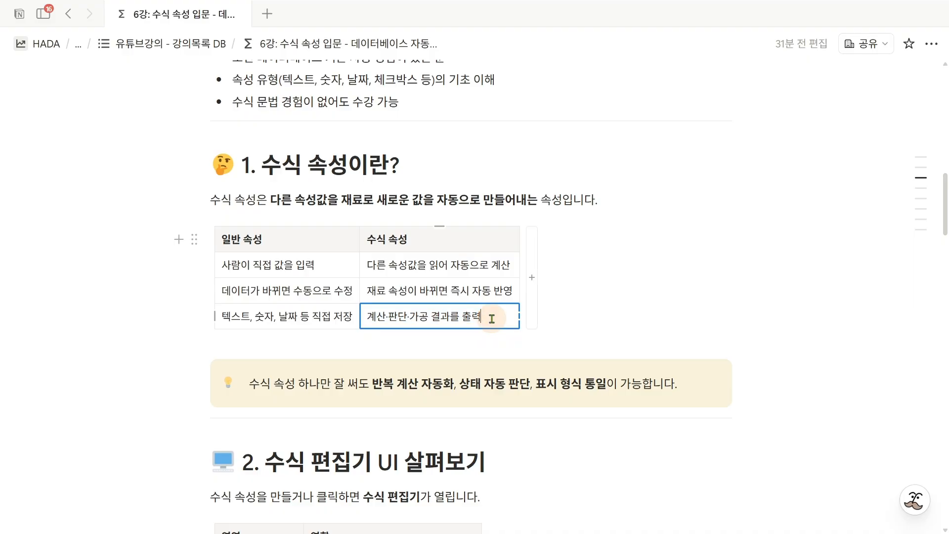
- Read the callout below the comparison table, highlighting 수식 속성, 반복 계산 자동화 and 표시 형식 통일
{"action": "left_click", "coordinate": [249, 384]}
{"action": "left_click_drag", "start_coordinate": [249, 383], "coordinate": [294, 387]}
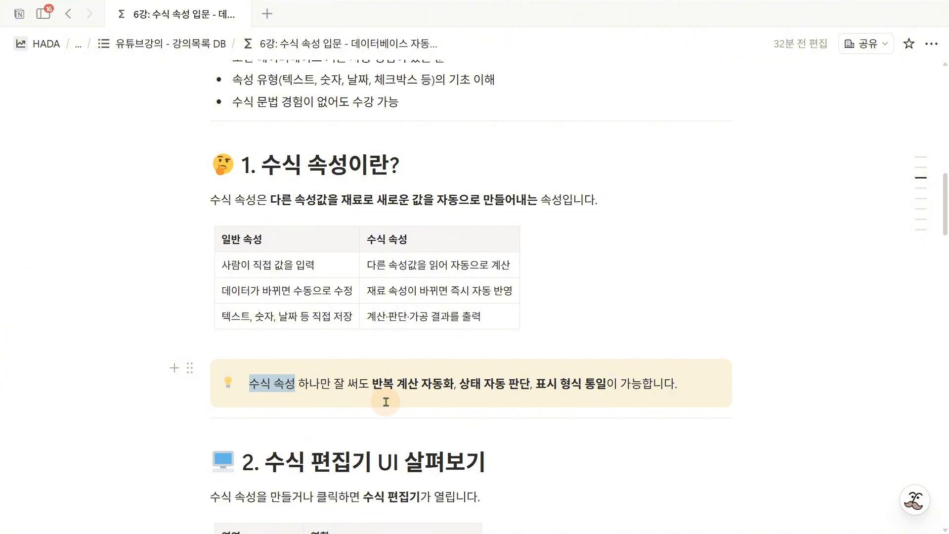
{"action": "left_click_drag", "start_coordinate": [372, 384], "coordinate": [452, 386]}
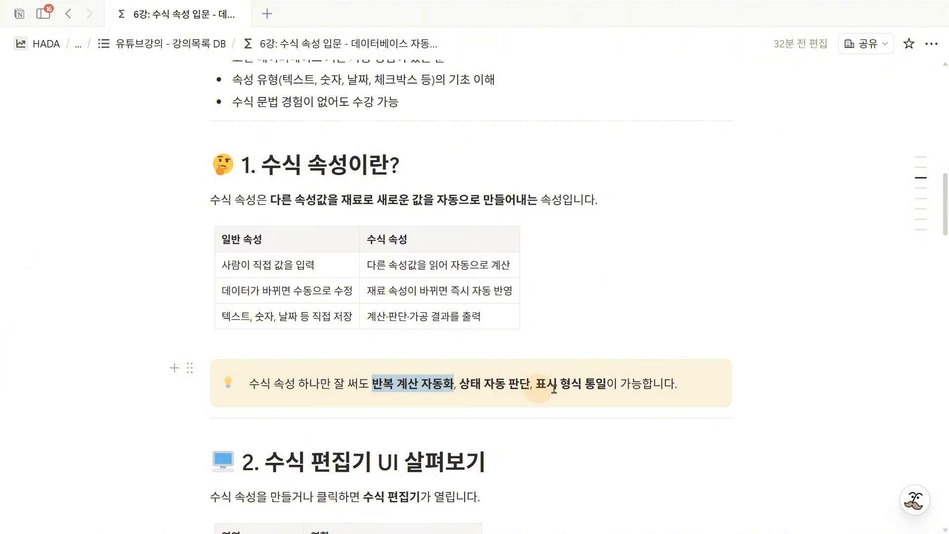
{"action": "left_click_drag", "start_coordinate": [536, 384], "coordinate": [603, 382]}
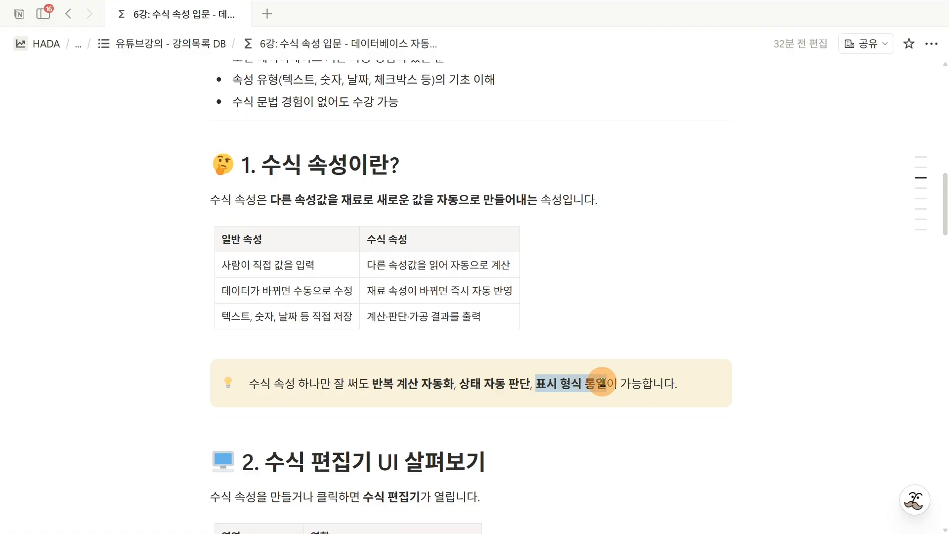
- Compare the lesson page with the 수식 6강 실습 practice page beside it, focusing on the 수식 6강 실습 DB table
{"action": "left_click", "coordinate": [683, 387]}
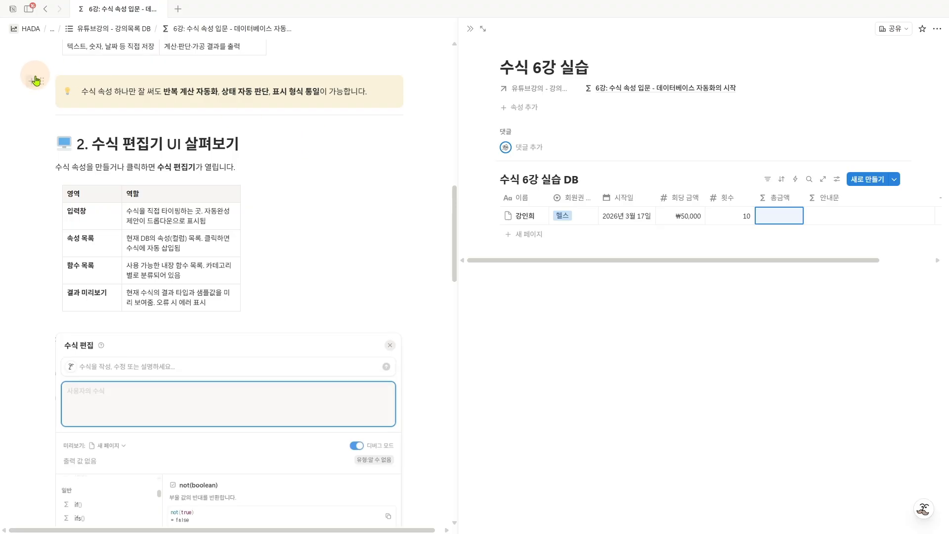
{"action": "left_click_drag", "start_coordinate": [9, 28], "coordinate": [355, 431]}
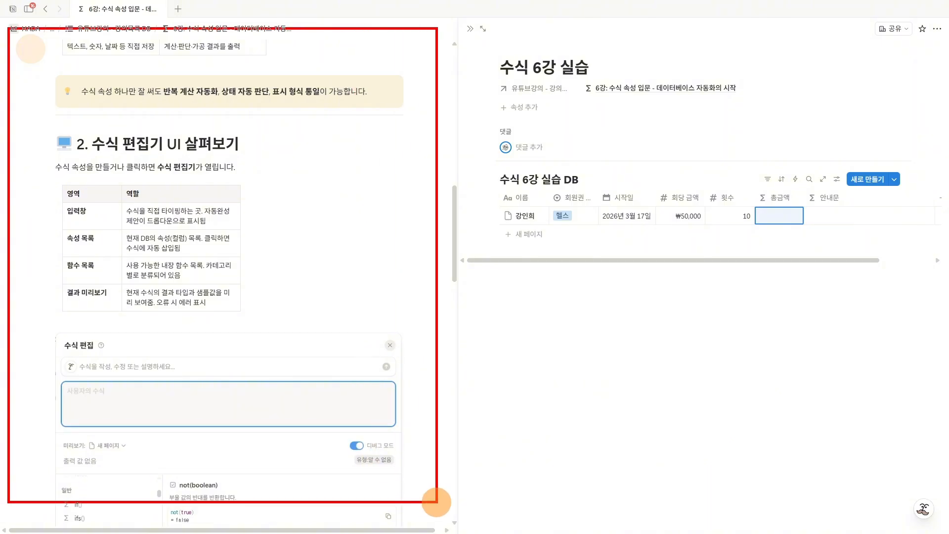
{"action": "mouse_move", "coordinate": [465, 31]}
{"action": "left_mouse_down"}
{"action": "mouse_move", "coordinate": [521, 78]}
{"action": "mouse_move", "coordinate": [815, 417]}
{"action": "mouse_move", "coordinate": [924, 504]}
{"action": "left_mouse_up"}
{"action": "key", "text": "Escape"}
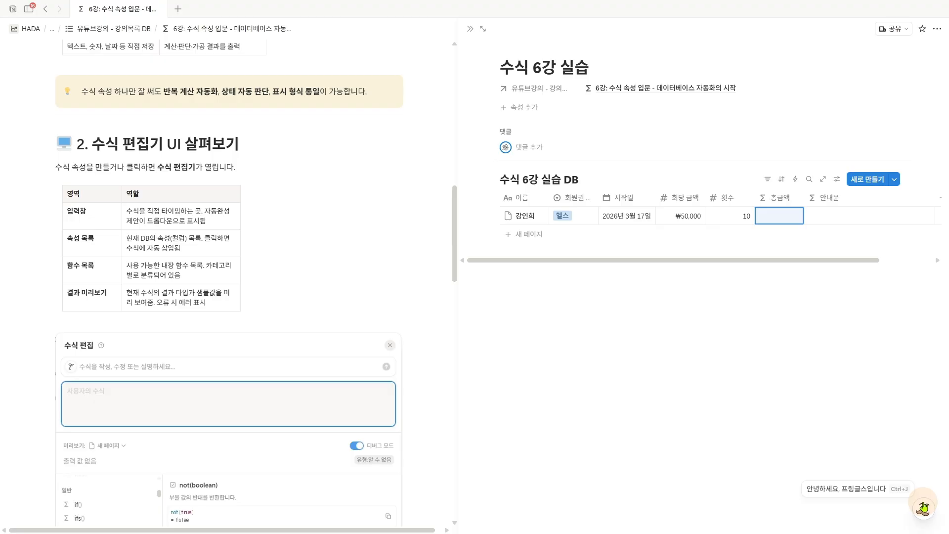
{"action": "key", "text": "ctrl+2"}
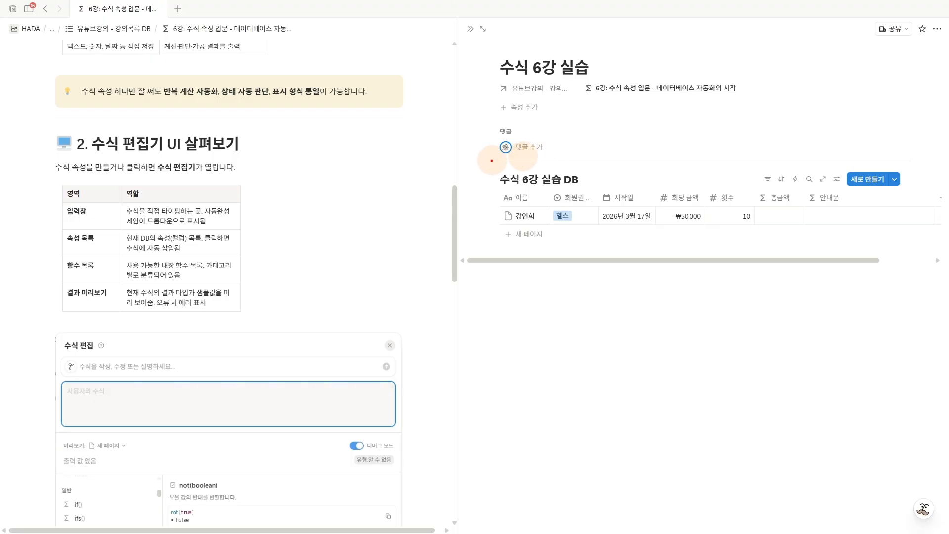
{"action": "mouse_move", "coordinate": [490, 163]}
{"action": "left_mouse_down"}
{"action": "mouse_move", "coordinate": [617, 220]}
{"action": "mouse_move", "coordinate": [816, 262]}
{"action": "mouse_move", "coordinate": [919, 266]}
{"action": "left_mouse_up"}
{"action": "key", "text": "Escape"}
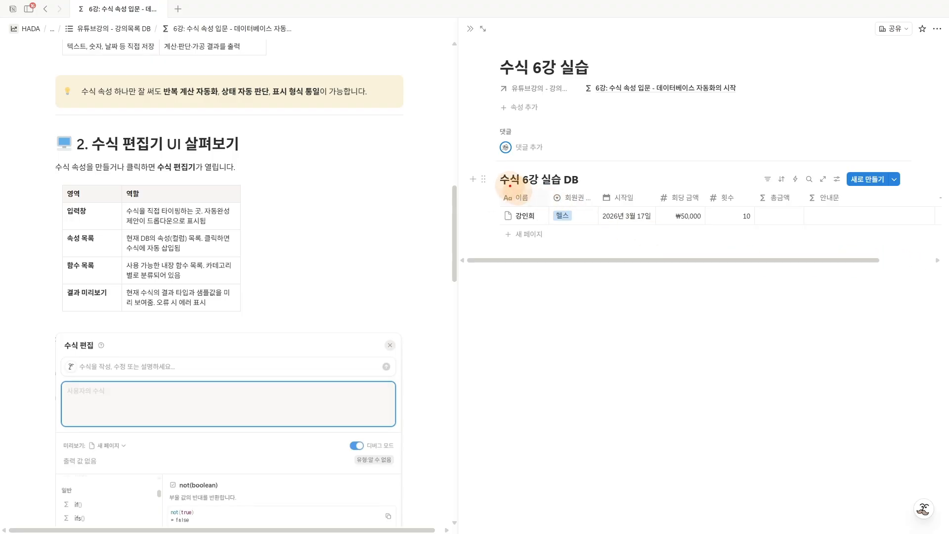
- Examine the 이름 property and the 회원권 종류 select options in the practice database
{"action": "left_click_drag", "start_coordinate": [513, 191], "coordinate": [524, 185]}
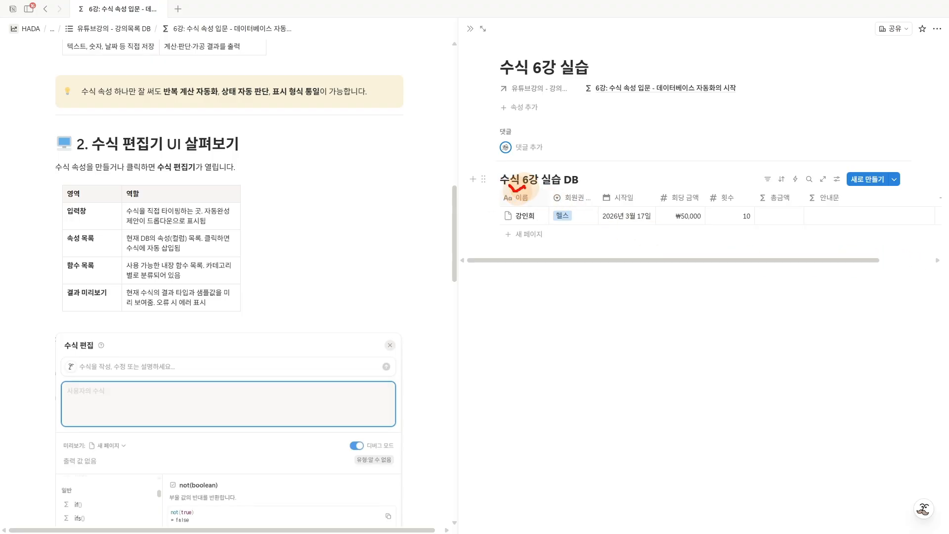
{"action": "left_click", "coordinate": [526, 223]}
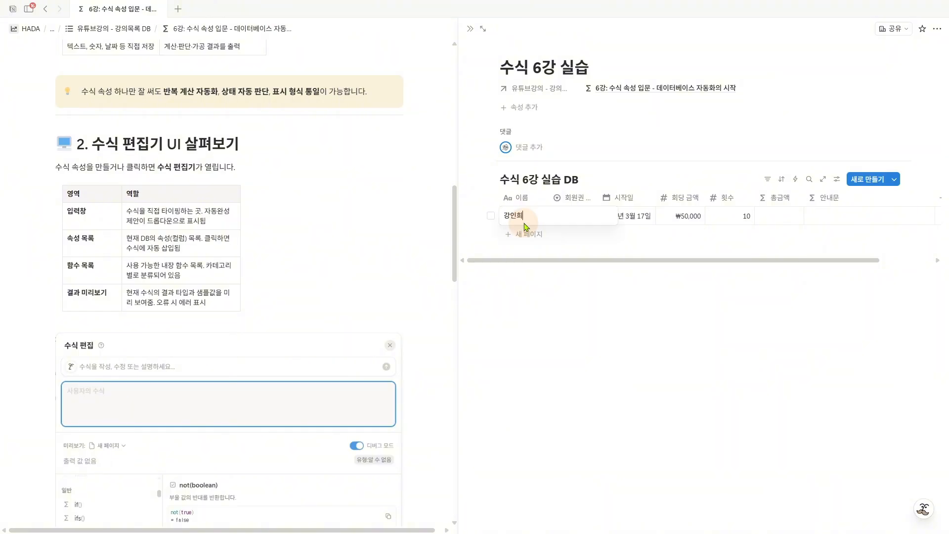
{"action": "key", "text": "Escape"}
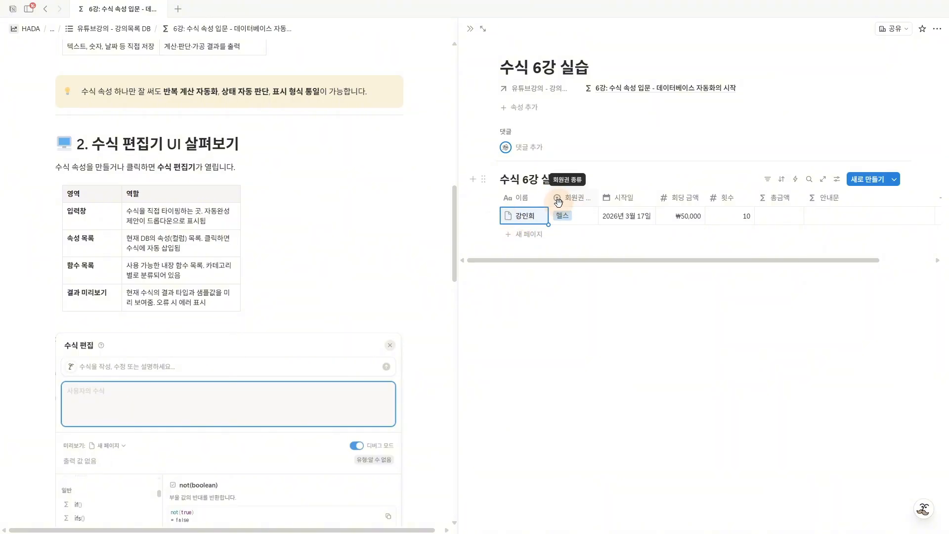
{"action": "left_click_drag", "start_coordinate": [554, 200], "coordinate": [559, 199]}
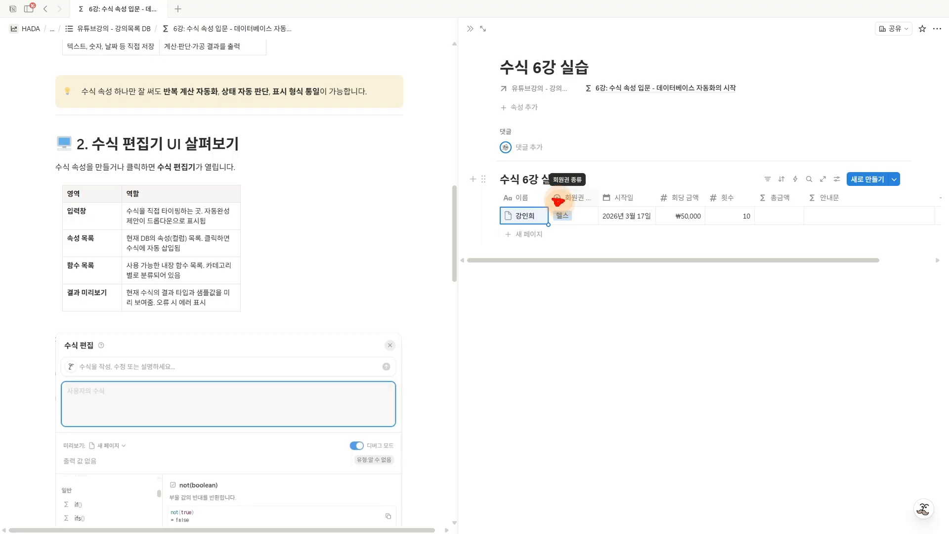
{"action": "left_click", "coordinate": [575, 222]}
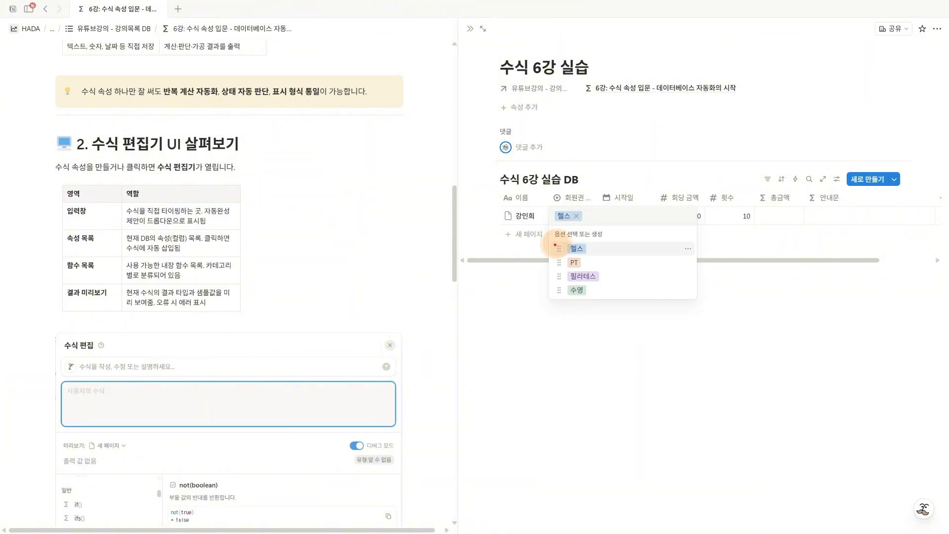
{"action": "mouse_move", "coordinate": [555, 242]}
{"action": "left_mouse_down"}
{"action": "mouse_move", "coordinate": [563, 240]}
{"action": "mouse_move", "coordinate": [562, 285]}
{"action": "left_mouse_up"}
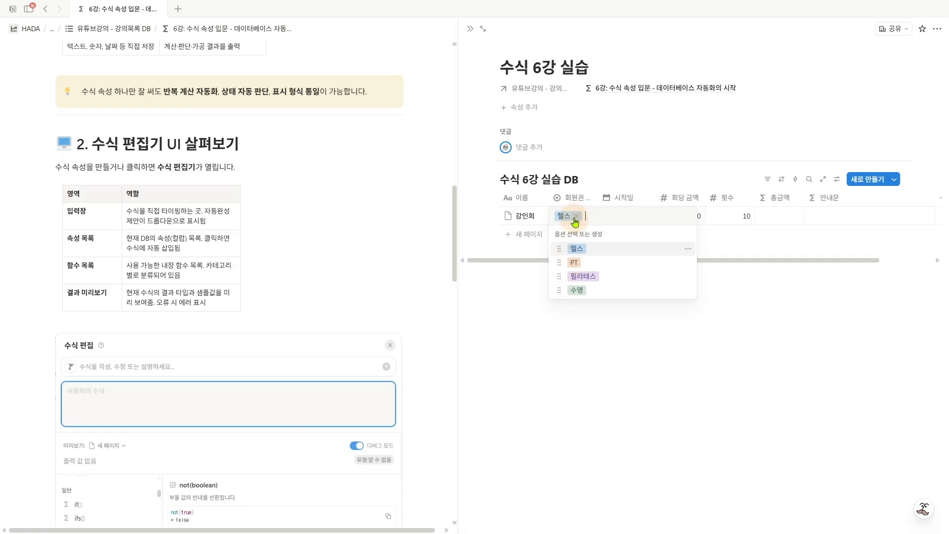
{"action": "left_click", "coordinate": [586, 196]}
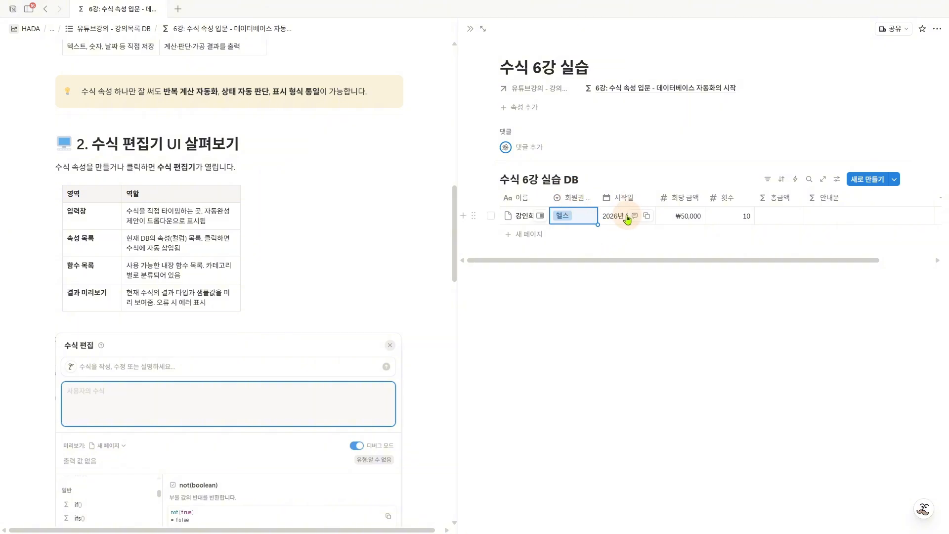
- Try 20 March 2026 as the row's 시작일 date and set it back to 17 March 2026
{"action": "left_click", "coordinate": [623, 198]}
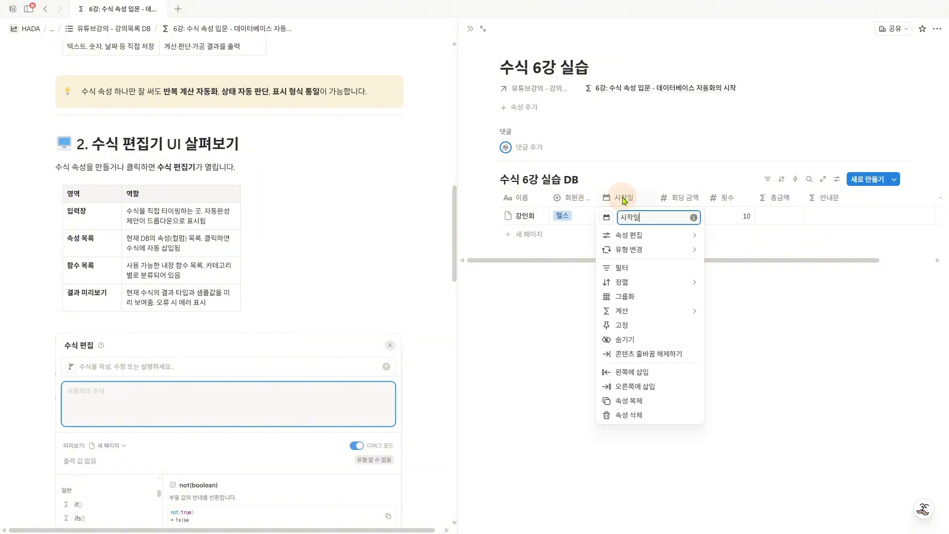
{"action": "key", "text": "Escape"}
{"action": "left_click", "coordinate": [625, 217]}
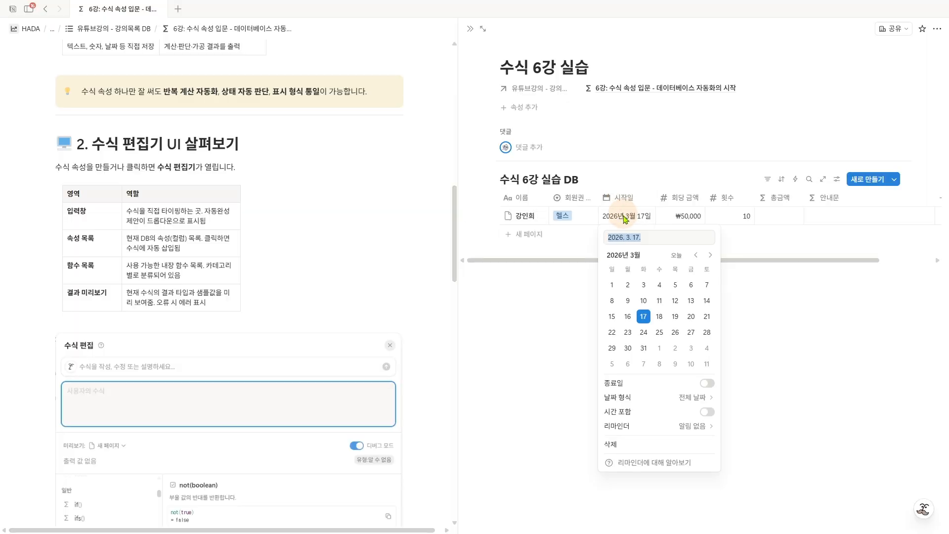
{"action": "left_click", "coordinate": [691, 316]}
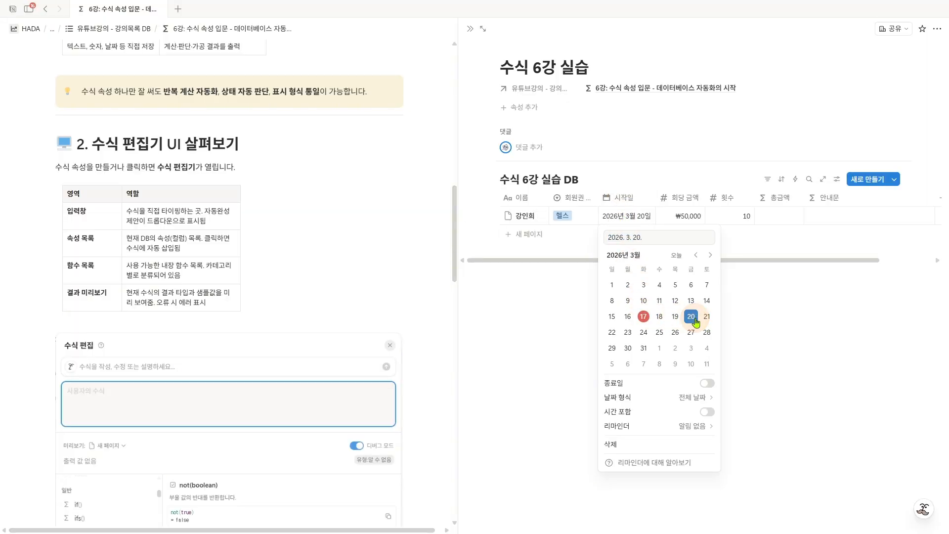
{"action": "left_click", "coordinate": [641, 322]}
{"action": "key", "text": "Escape"}
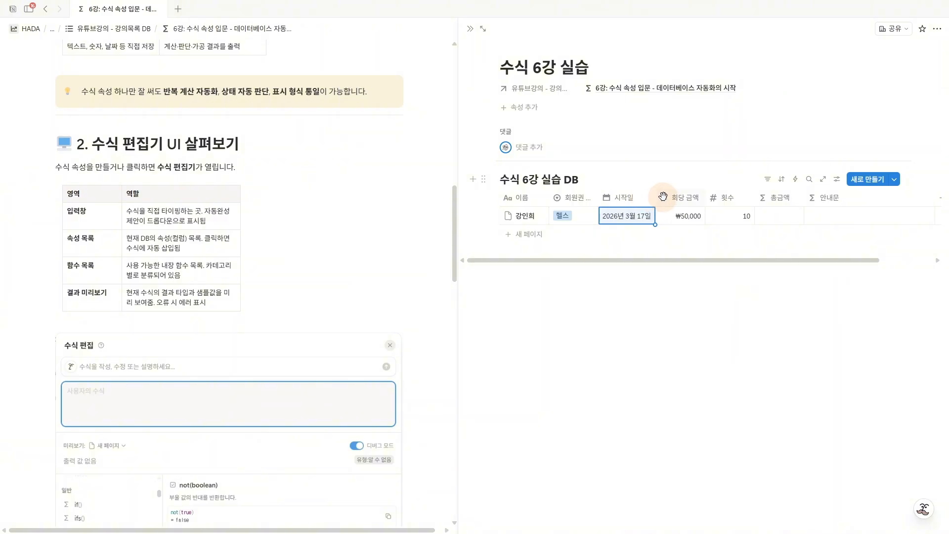
- Examine the number properties 회당 금액 and 횟수 in the practice database row
{"action": "key", "text": "ctrl+2"}
{"action": "left_click_drag", "start_coordinate": [666, 182], "coordinate": [661, 191]}
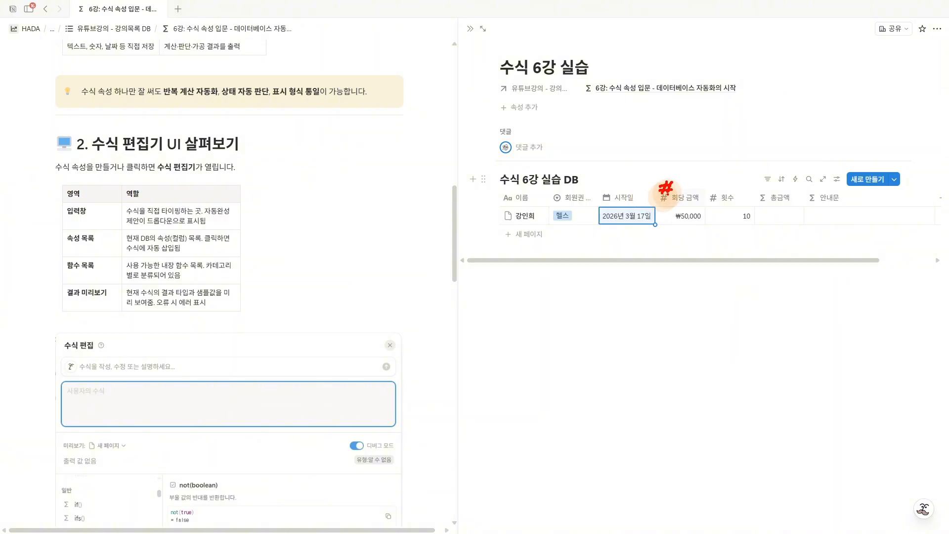
{"action": "left_click", "coordinate": [693, 216]}
{"action": "key", "text": "Escape"}
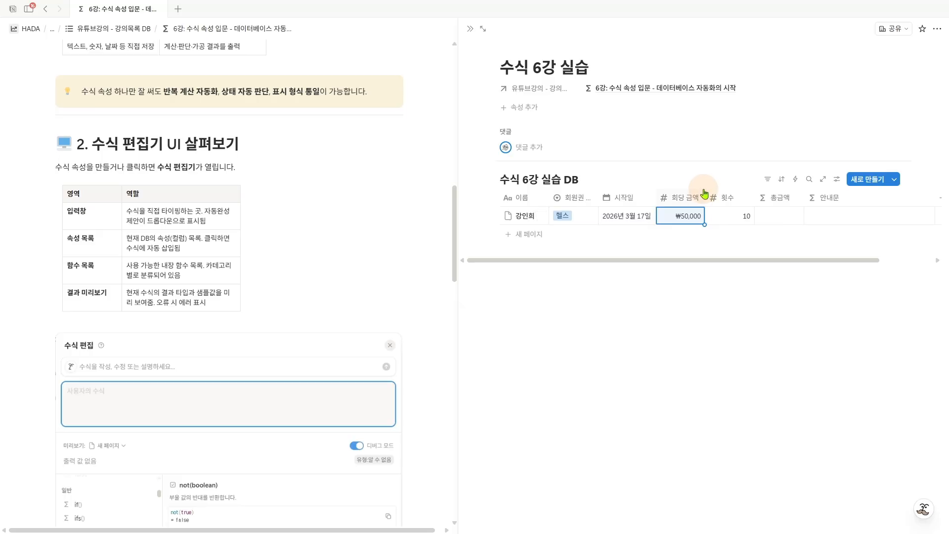
{"action": "left_click", "coordinate": [721, 207]}
{"action": "left_click", "coordinate": [738, 226]}
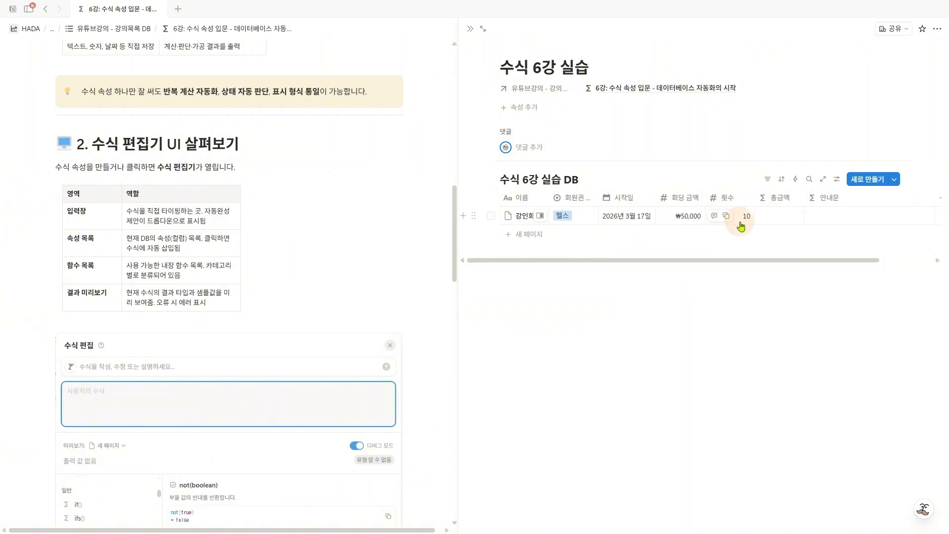
- Point out the 총금액 and 안내문 formula properties, sketching their Σ type symbol above the table
{"action": "left_click_drag", "start_coordinate": [775, 184], "coordinate": [828, 180]}
{"action": "mouse_move", "coordinate": [760, 126]}
{"action": "left_mouse_down"}
{"action": "mouse_move", "coordinate": [794, 126]}
{"action": "mouse_move", "coordinate": [765, 143]}
{"action": "mouse_move", "coordinate": [791, 144]}
{"action": "left_mouse_up"}
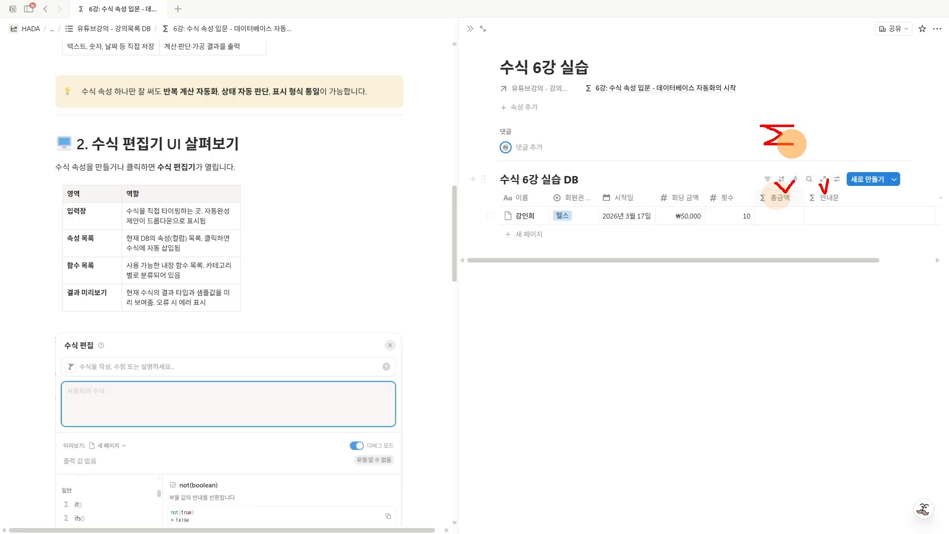
{"action": "key", "text": "Escape"}
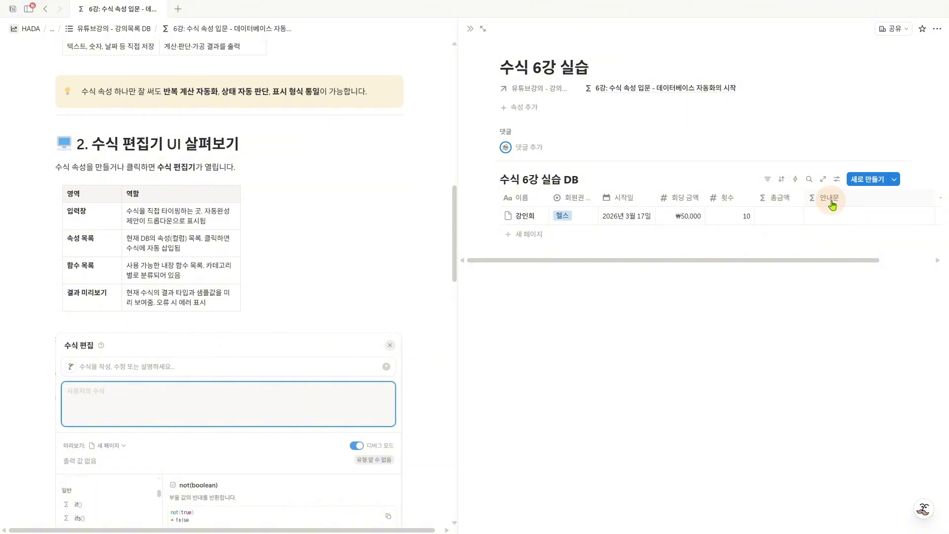
- Check the formula editors of the empty 총금액 and 안내문 cells and close them without entering a formula
{"action": "left_click", "coordinate": [775, 217]}
{"action": "left_click", "coordinate": [832, 218]}
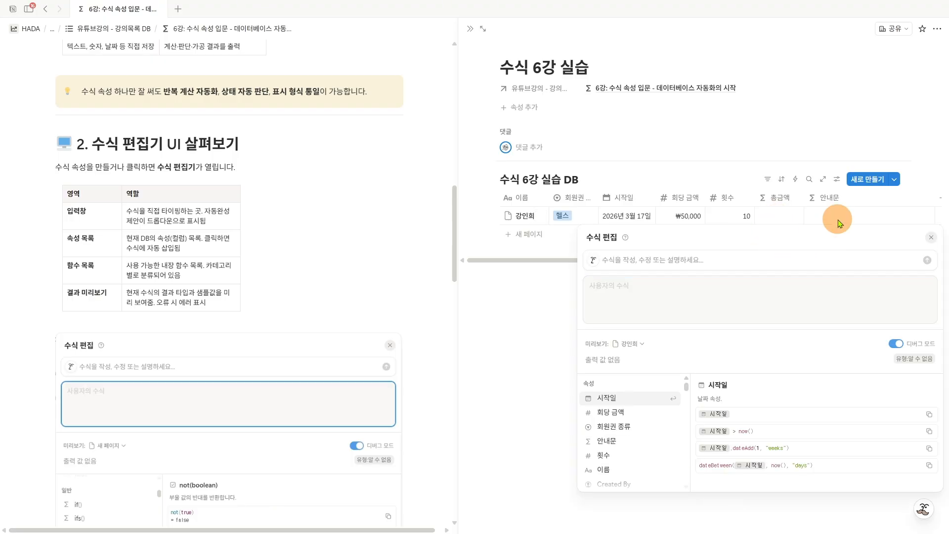
{"action": "left_click", "coordinate": [837, 220]}
{"action": "key", "text": "Escape"}
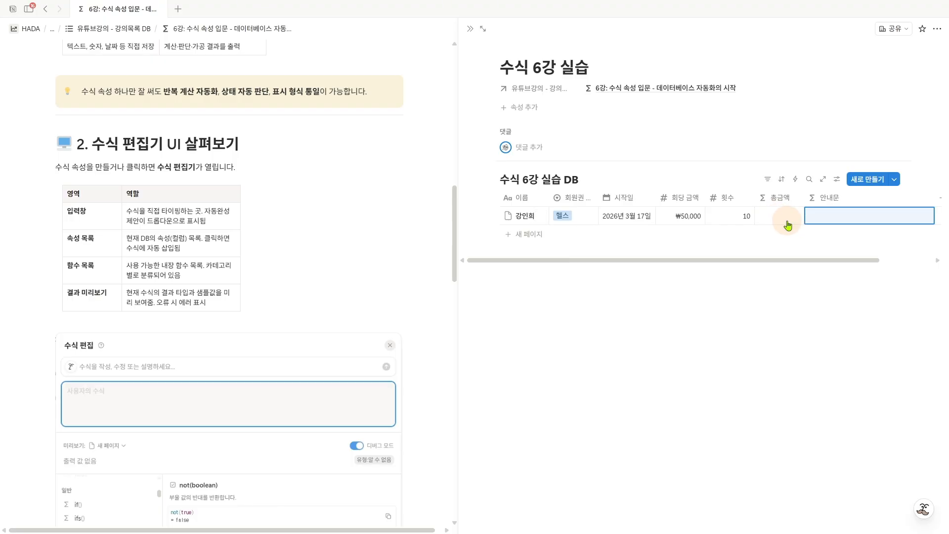
{"action": "left_click", "coordinate": [783, 220]}
{"action": "key", "text": "Escape"}
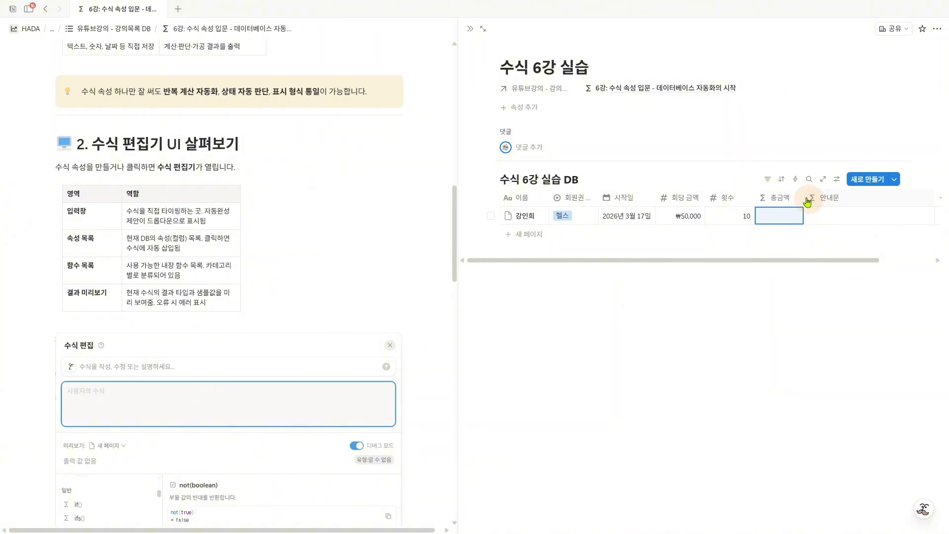
{"action": "mouse_move", "coordinate": [771, 184]}
{"action": "left_mouse_down"}
{"action": "mouse_move", "coordinate": [792, 175]}
{"action": "mouse_move", "coordinate": [826, 191]}
{"action": "mouse_move", "coordinate": [839, 176]}
{"action": "left_mouse_up"}
{"action": "key", "text": "Escape"}
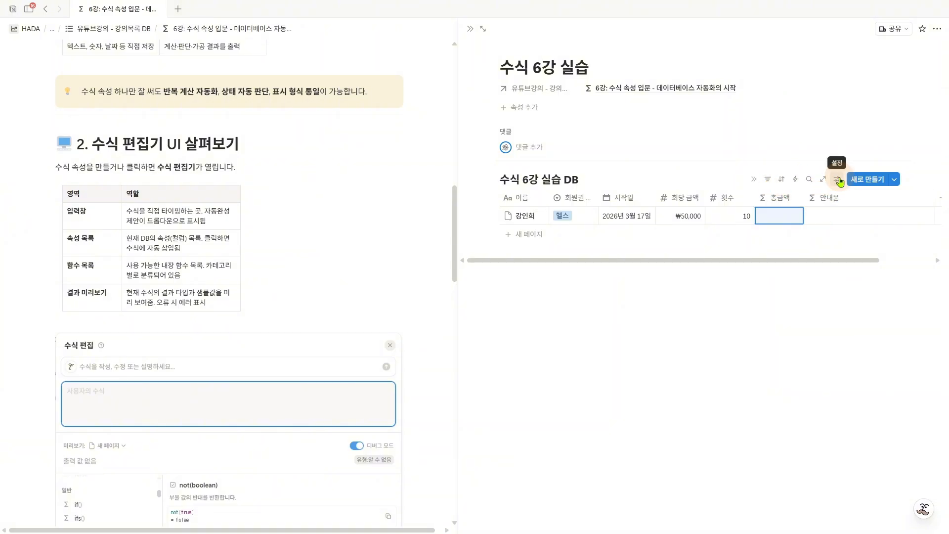
- Open the formula editor for the row's 총금액 property and place the cursor in its formula area
{"action": "left_click", "coordinate": [779, 225]}
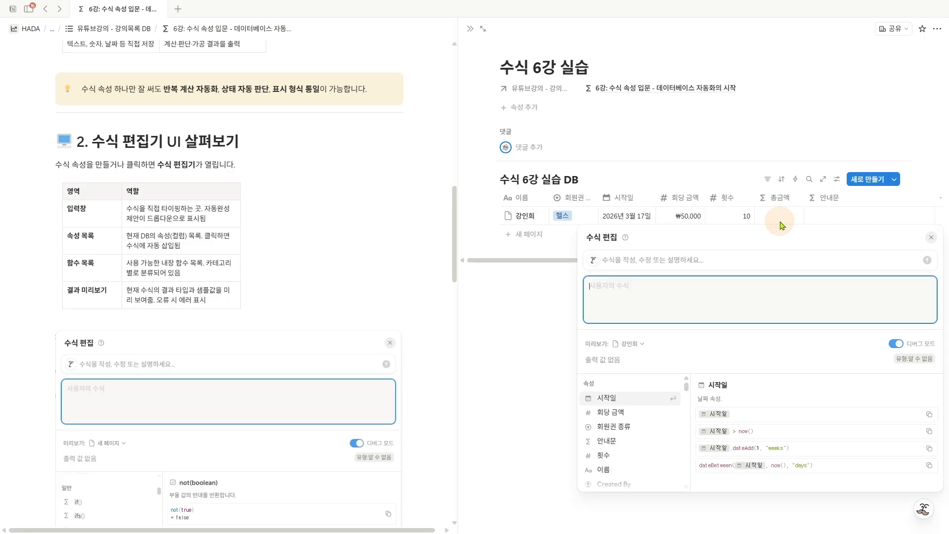
{"action": "mouse_move", "coordinate": [575, 225]}
{"action": "left_mouse_down"}
{"action": "mouse_move", "coordinate": [648, 303]}
{"action": "mouse_move", "coordinate": [947, 497]}
{"action": "left_mouse_up"}
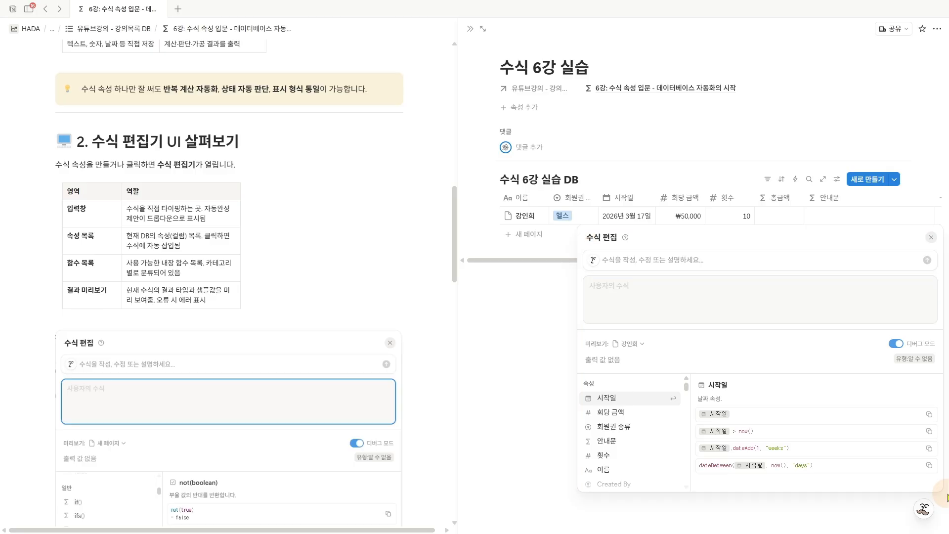
{"action": "left_click", "coordinate": [646, 296]}
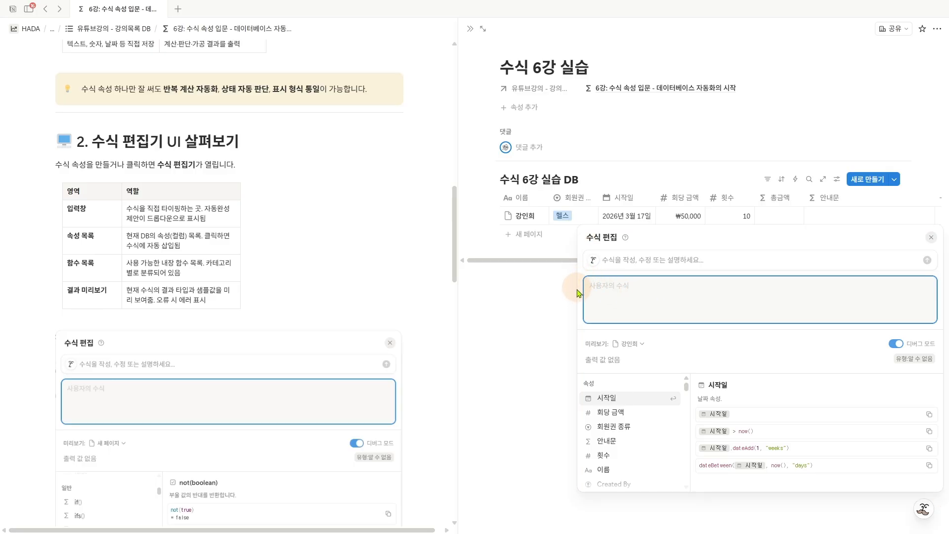
- Match the 입력창 row of the lesson's editor table to the formula input area of the open 수식 편집 window
{"action": "left_click", "coordinate": [94, 230]}
{"action": "left_click_drag", "start_coordinate": [67, 216], "coordinate": [96, 218]}
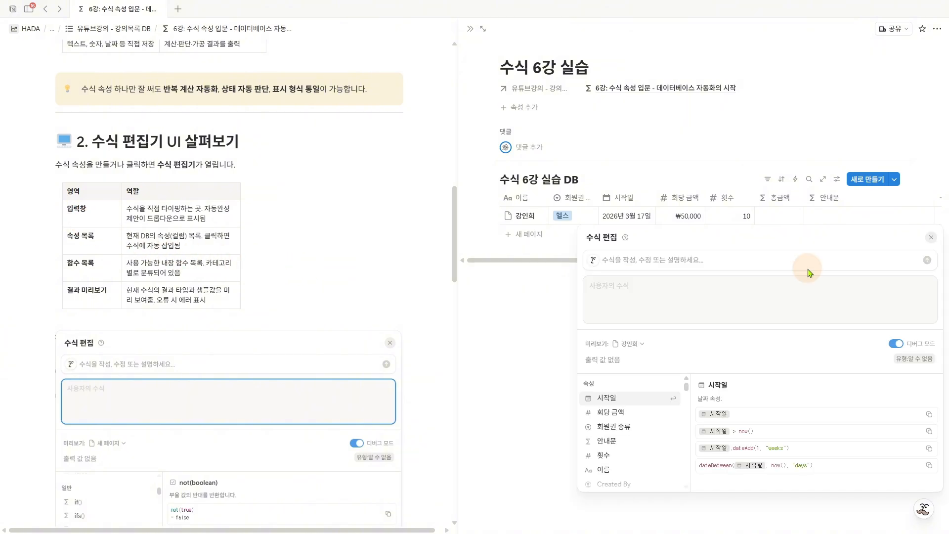
{"action": "key", "text": "ctrl+2"}
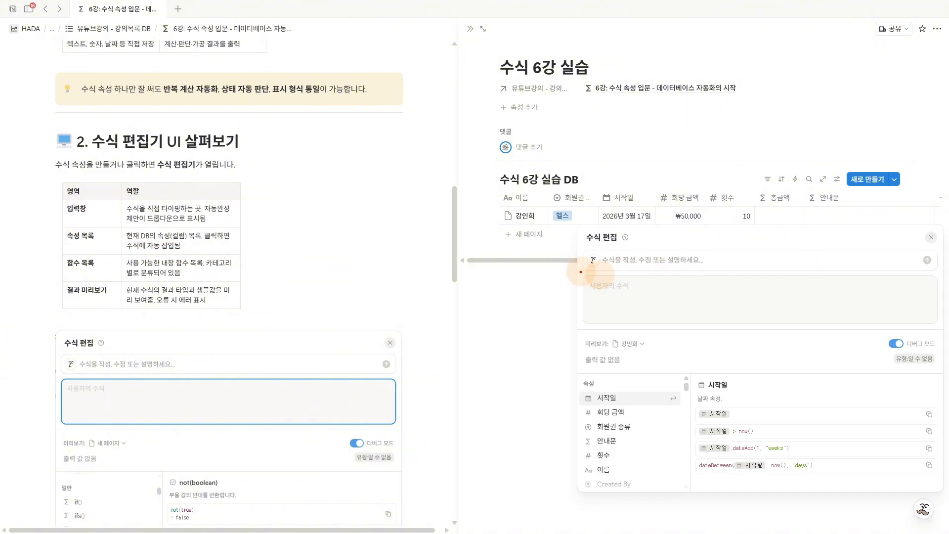
{"action": "mouse_move", "coordinate": [581, 271]}
{"action": "left_mouse_down"}
{"action": "mouse_move", "coordinate": [689, 329]}
{"action": "mouse_move", "coordinate": [942, 326]}
{"action": "left_mouse_up"}
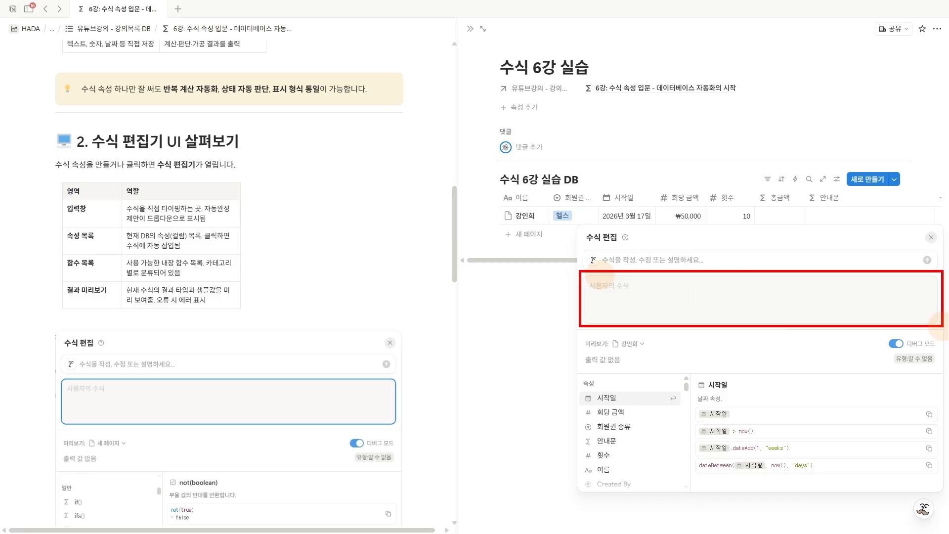
{"action": "key", "text": "Escape"}
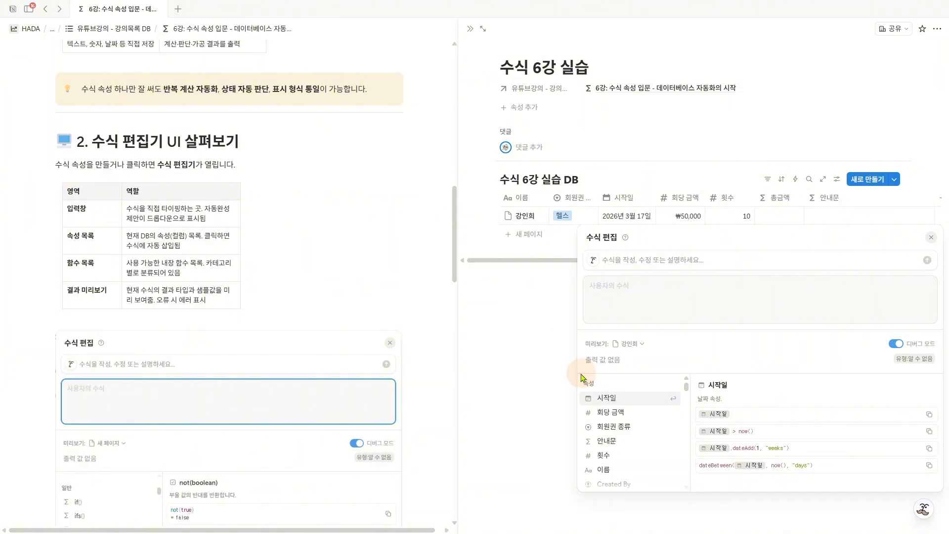
- Examine the formula editor's 속성 list and match its 시작일 entry to the database column
{"action": "left_click_drag", "start_coordinate": [577, 374], "coordinate": [695, 495]}
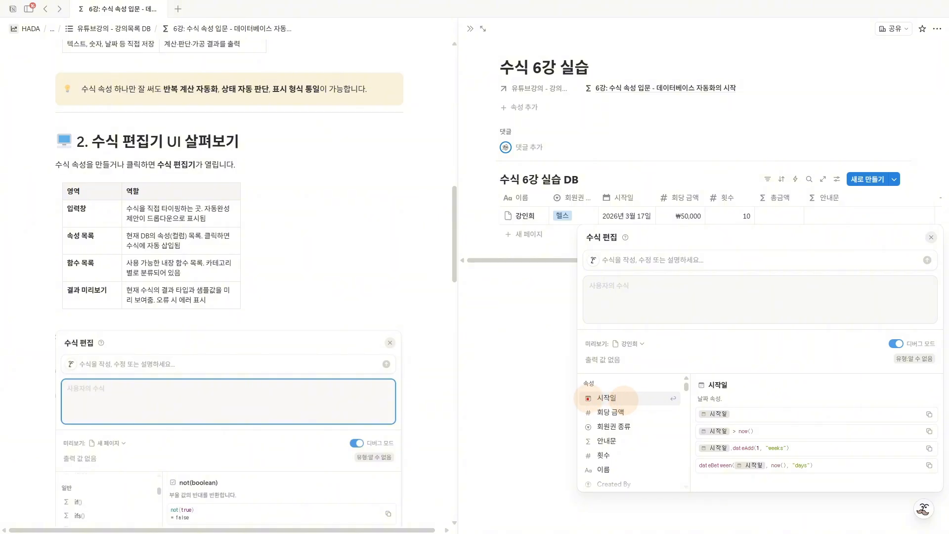
{"action": "left_click_drag", "start_coordinate": [578, 395], "coordinate": [589, 393]}
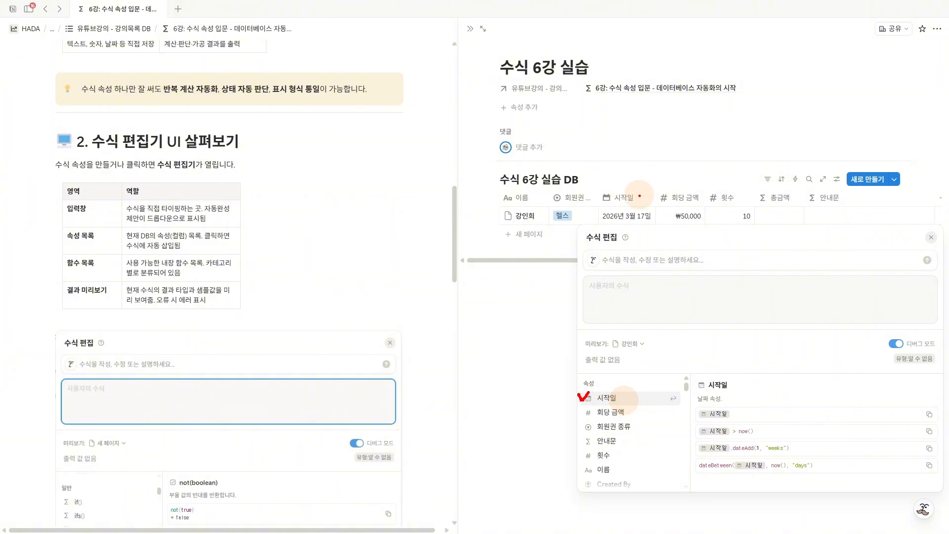
{"action": "mouse_move", "coordinate": [640, 196]}
{"action": "left_mouse_down"}
{"action": "mouse_move", "coordinate": [614, 212]}
{"action": "mouse_move", "coordinate": [618, 188]}
{"action": "mouse_move", "coordinate": [640, 202]}
{"action": "left_mouse_up"}
{"action": "key", "text": "Escape"}
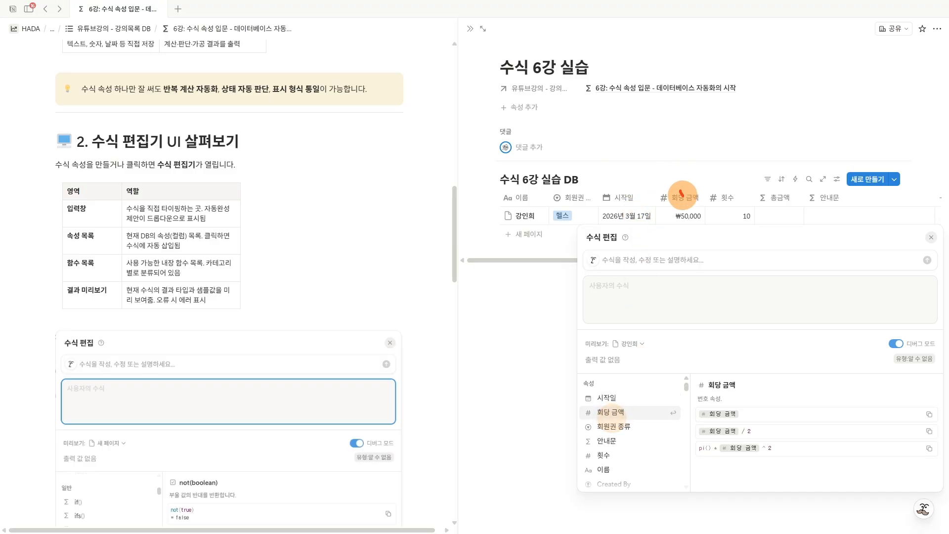
- Try the 시작일 property in the formula area, comparing its result preview with the row's date, and clear the formula
{"action": "left_click_drag", "start_coordinate": [681, 191], "coordinate": [696, 184]}
{"action": "key", "text": "Escape"}
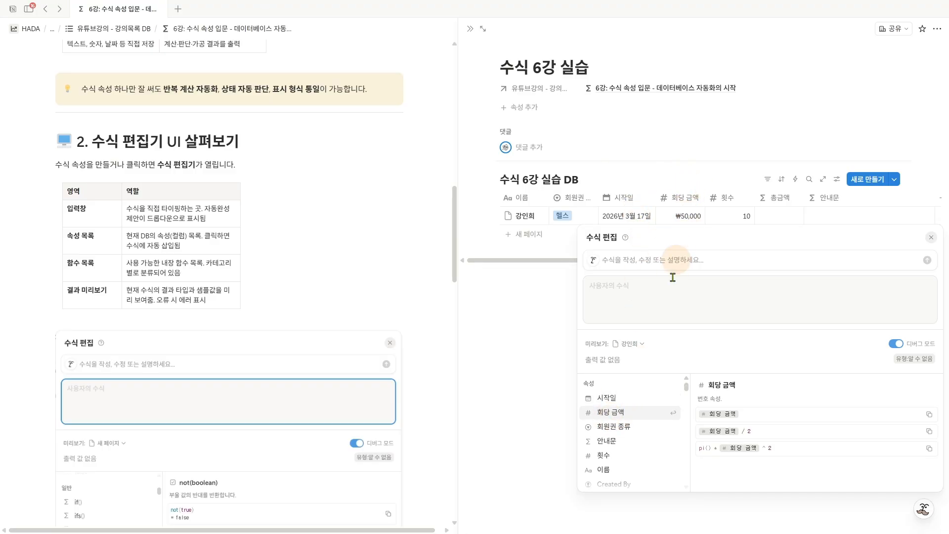
{"action": "left_click", "coordinate": [628, 398]}
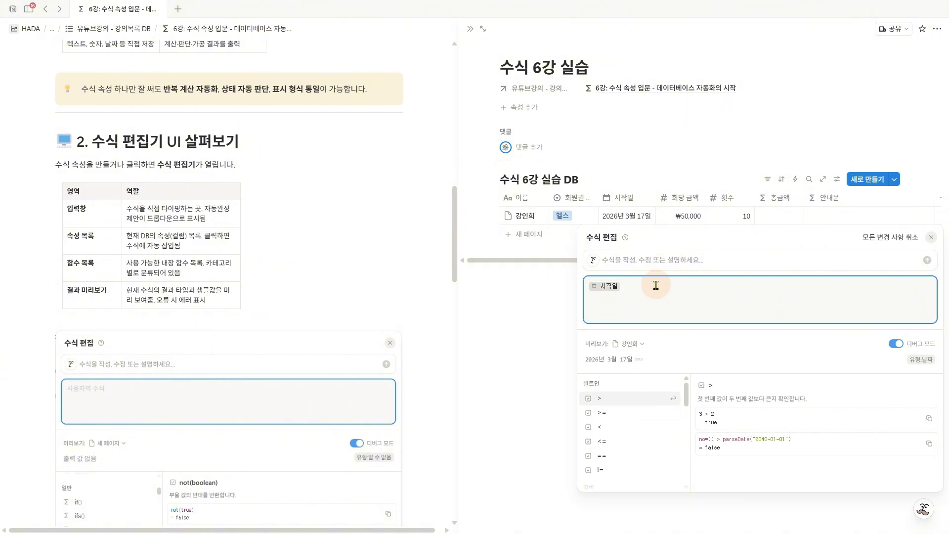
{"action": "left_click_drag", "start_coordinate": [645, 291], "coordinate": [586, 288]}
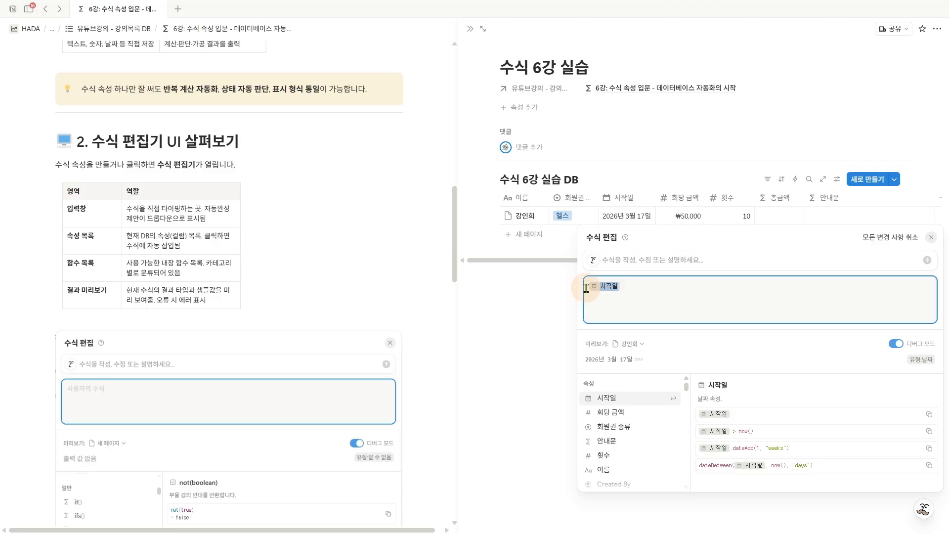
{"action": "left_click_drag", "start_coordinate": [584, 366], "coordinate": [640, 367]}
{"action": "left_click", "coordinate": [645, 368]}
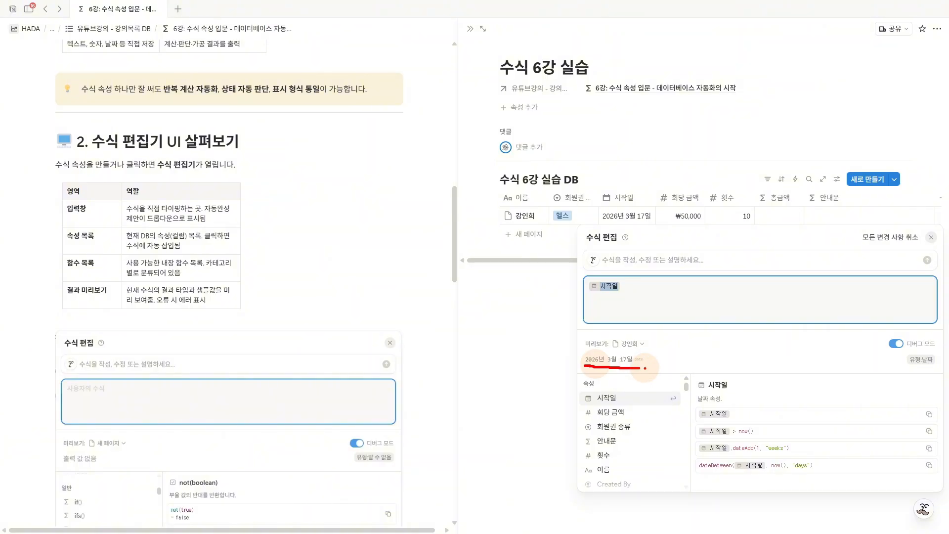
{"action": "mouse_move", "coordinate": [620, 211]}
{"action": "left_mouse_down"}
{"action": "mouse_move", "coordinate": [589, 214]}
{"action": "mouse_move", "coordinate": [559, 282]}
{"action": "mouse_move", "coordinate": [589, 347]}
{"action": "mouse_move", "coordinate": [570, 355]}
{"action": "left_mouse_up"}
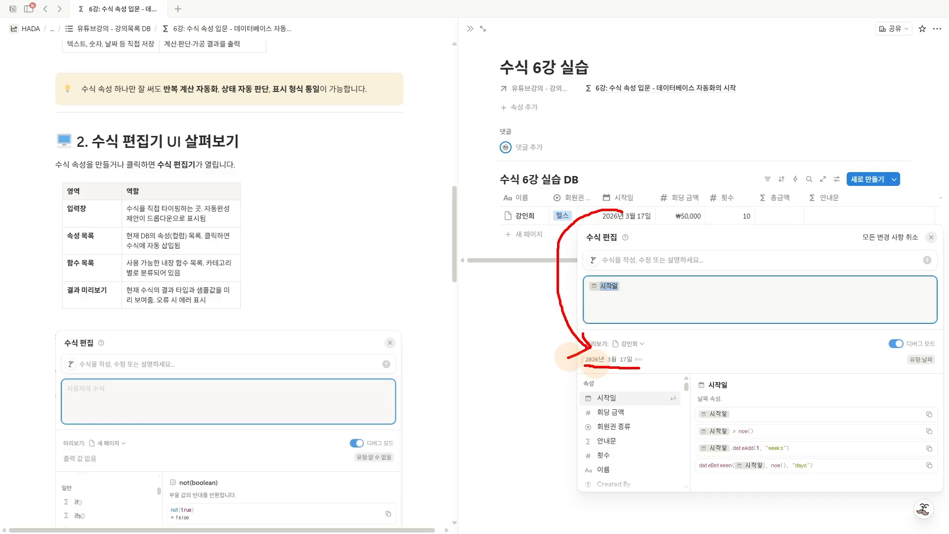
{"action": "key", "text": "Escape"}
{"action": "left_click", "coordinate": [643, 289]}
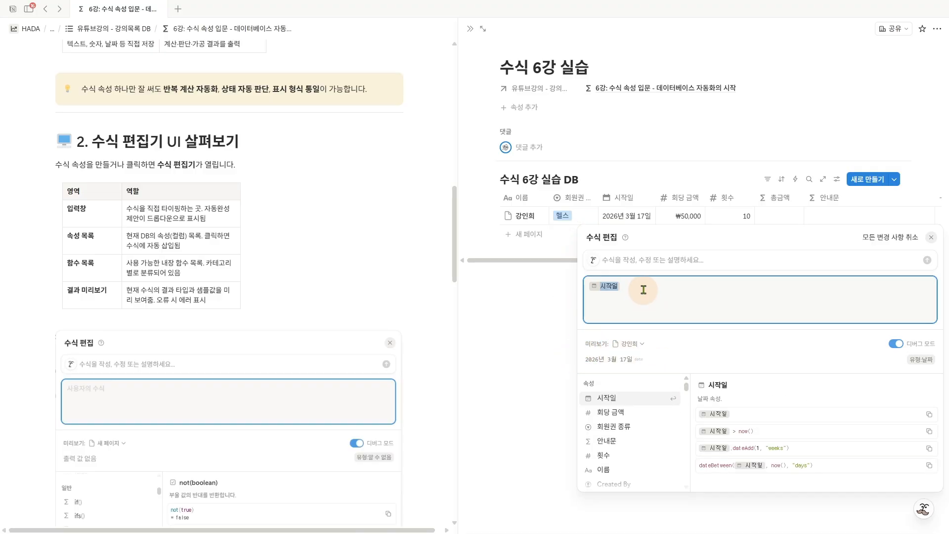
{"action": "left_click", "coordinate": [627, 284]}
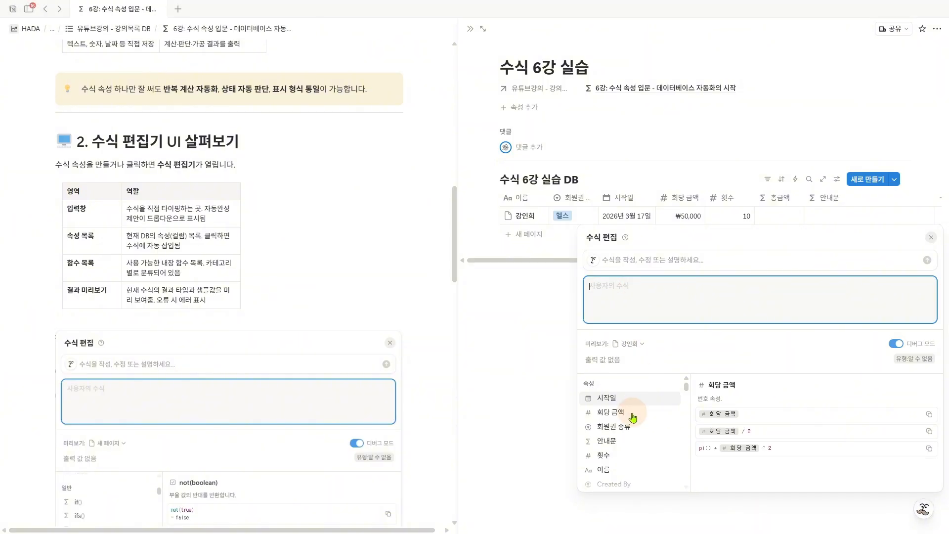
- Try the 회원권 종류 property in the formula, comparing its result preview with the matching database column, and remove it
{"action": "left_click", "coordinate": [631, 427]}
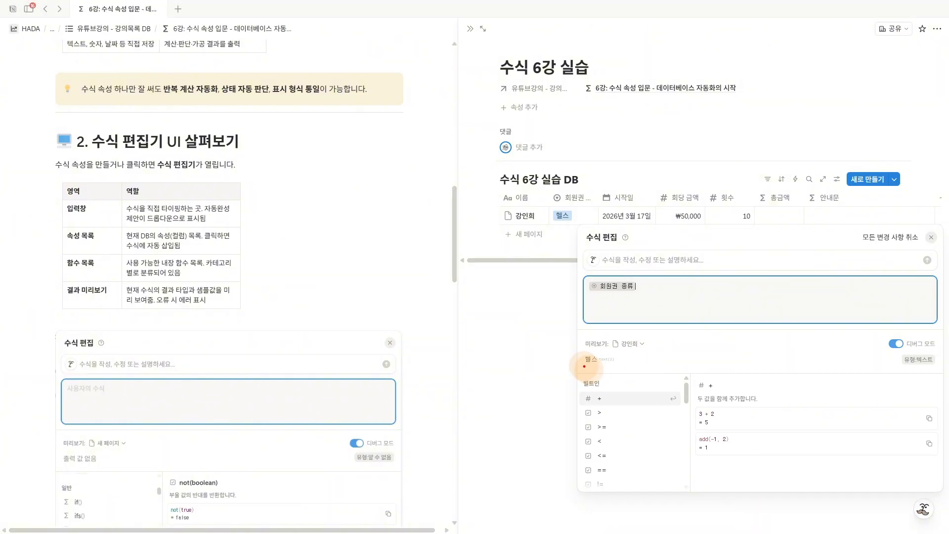
{"action": "left_click_drag", "start_coordinate": [584, 365], "coordinate": [614, 365]}
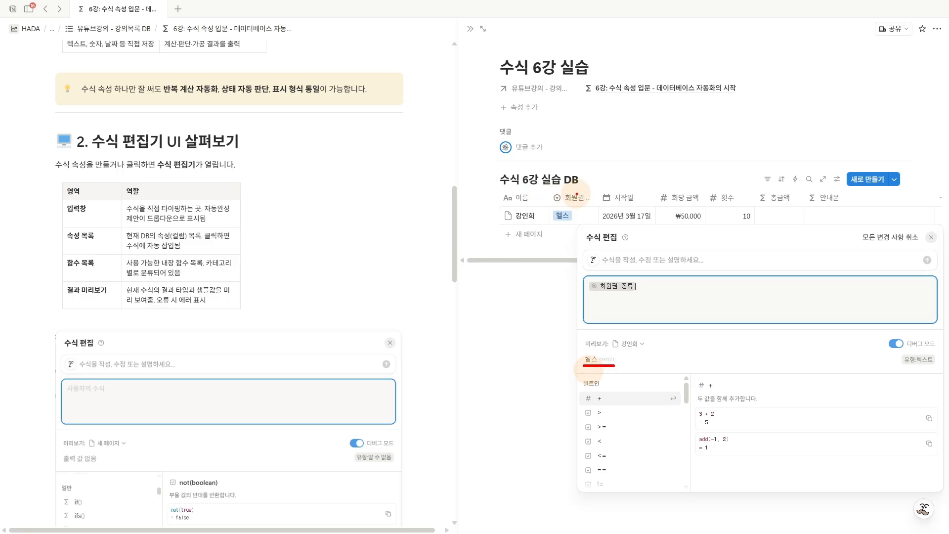
{"action": "mouse_move", "coordinate": [572, 194]}
{"action": "left_mouse_down"}
{"action": "mouse_move", "coordinate": [561, 206]}
{"action": "mouse_move", "coordinate": [569, 224]}
{"action": "mouse_move", "coordinate": [559, 325]}
{"action": "mouse_move", "coordinate": [576, 341]}
{"action": "mouse_move", "coordinate": [566, 345]}
{"action": "mouse_move", "coordinate": [582, 380]}
{"action": "mouse_move", "coordinate": [698, 495]}
{"action": "left_mouse_up"}
{"action": "key", "text": "Escape"}
{"action": "key", "text": "ctrl+z"}
{"action": "key", "text": "Escape"}
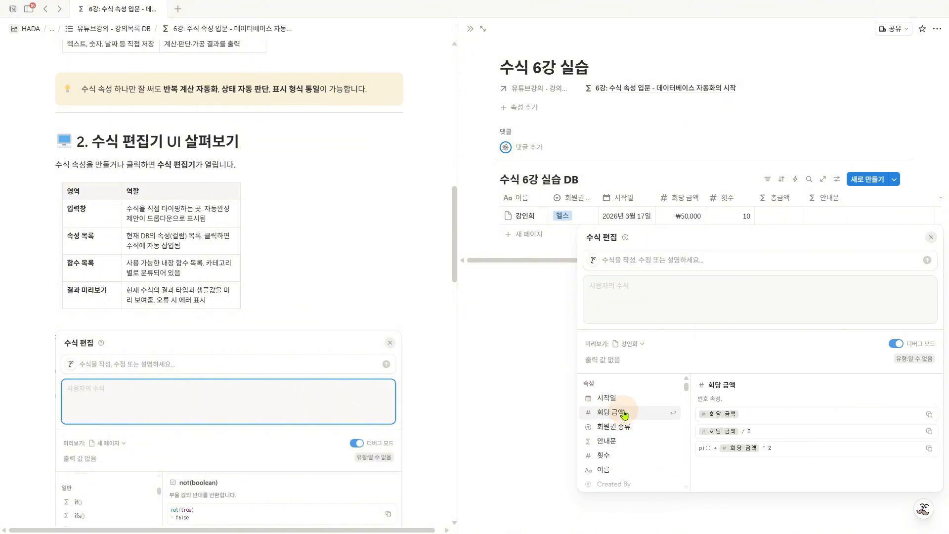
- Look through the built-in functions in the formula editor's list, from the general functions to the number functions
{"action": "scroll", "coordinate": [624, 412], "scroll_direction": "down", "scroll_amount": 3}
{"action": "scroll", "coordinate": [623, 413], "scroll_direction": "down", "scroll_amount": 3}
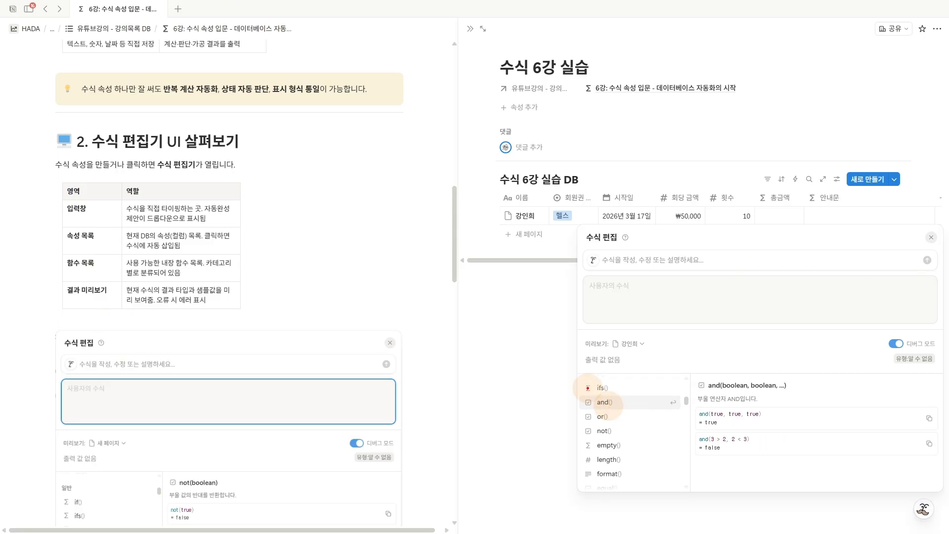
{"action": "left_click_drag", "start_coordinate": [587, 387], "coordinate": [582, 466]}
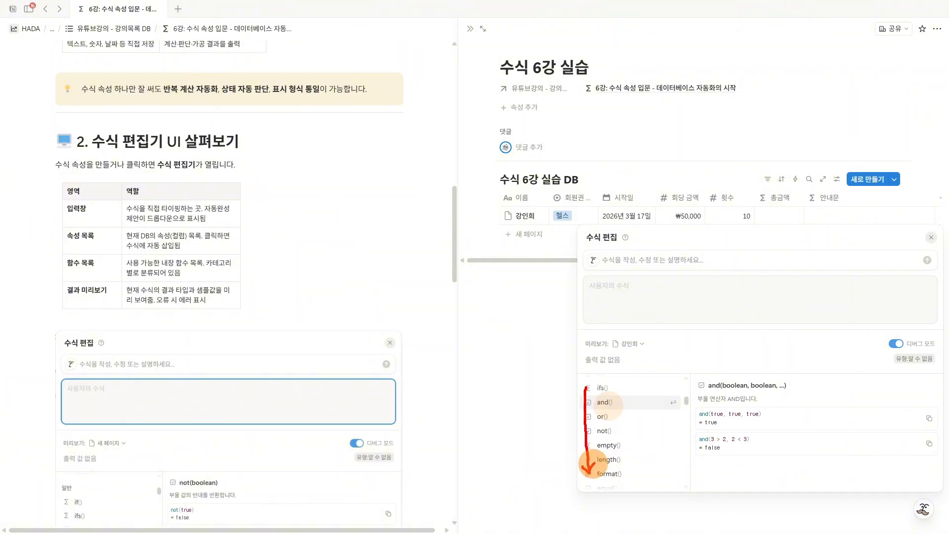
{"action": "key", "text": "Escape"}
{"action": "scroll", "coordinate": [637, 445], "scroll_direction": "down", "scroll_amount": 3}
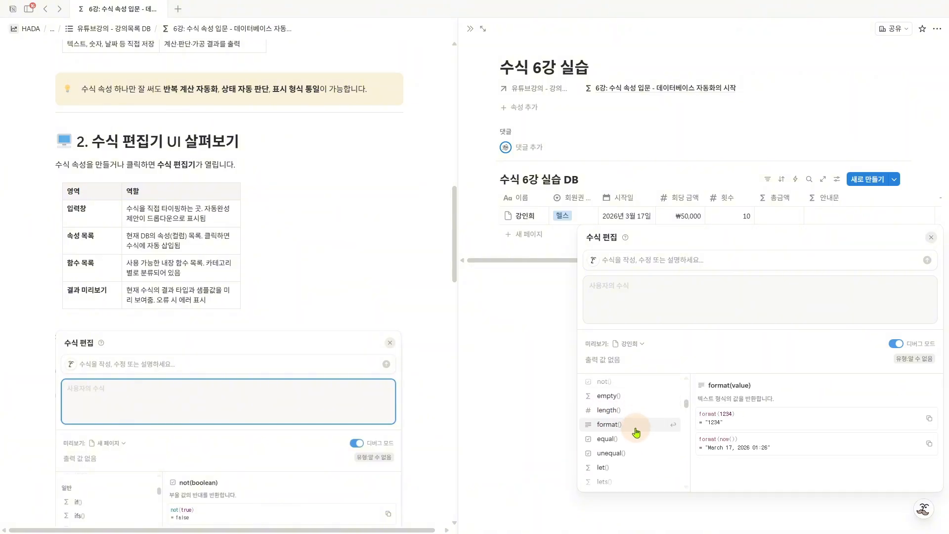
{"action": "scroll", "coordinate": [636, 433], "scroll_direction": "down", "scroll_amount": 5}
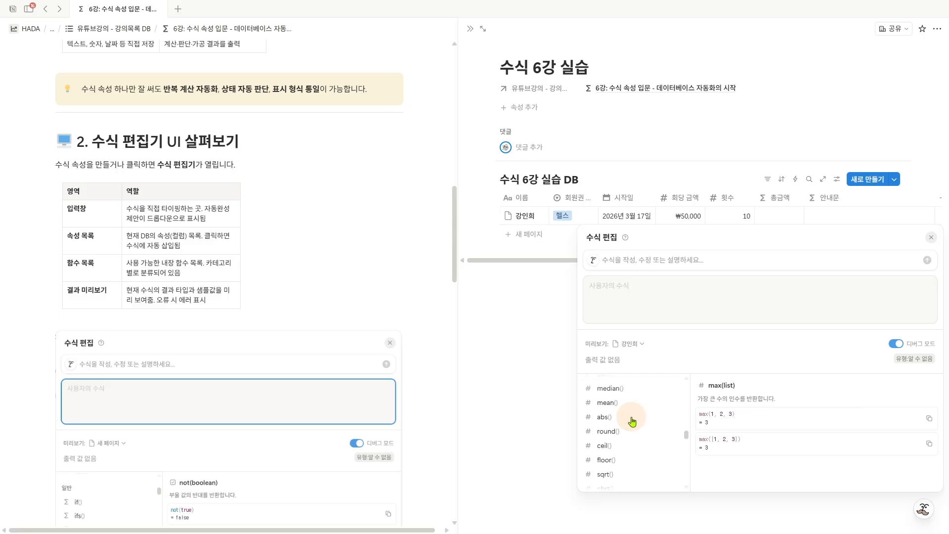
- Insert the floor() function to examine its description and usage examples, and delete it from the formula
{"action": "left_click", "coordinate": [632, 416]}
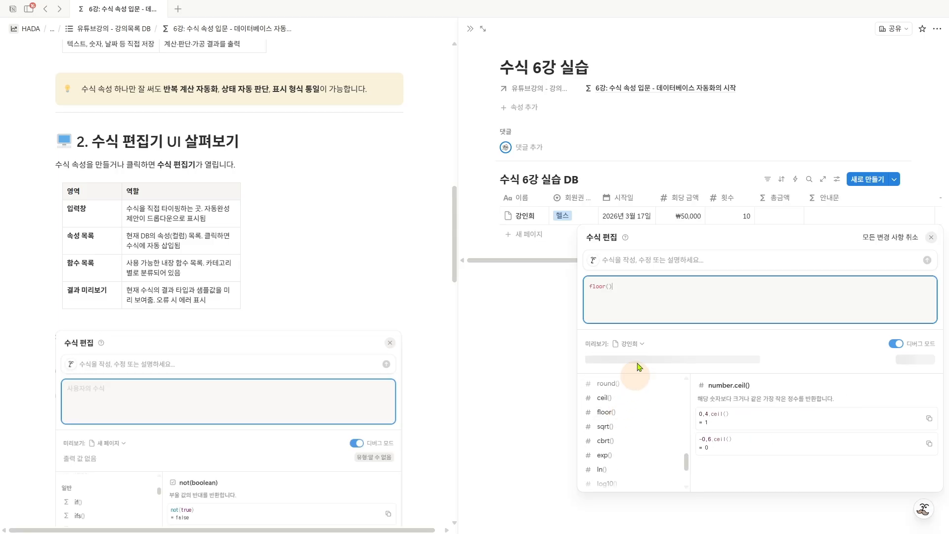
{"action": "left_click", "coordinate": [598, 290]}
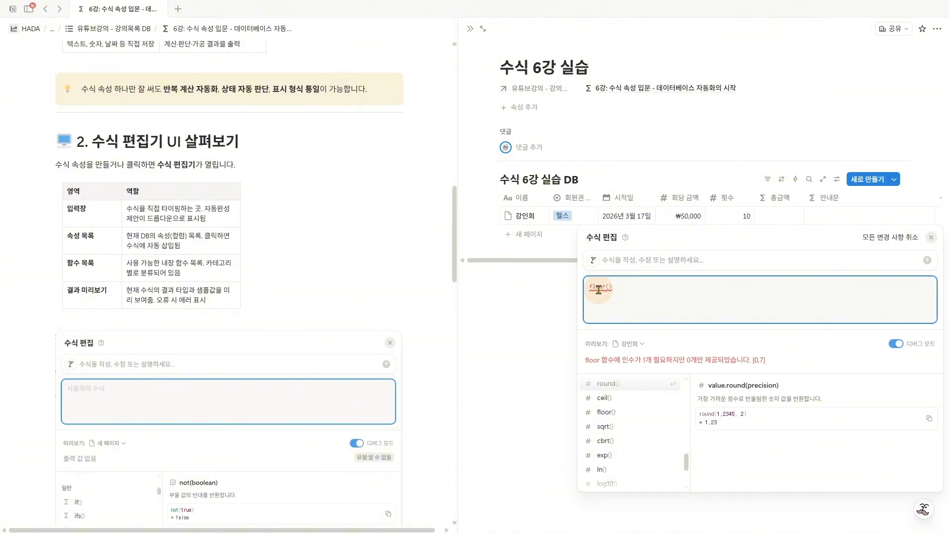
{"action": "mouse_move", "coordinate": [694, 371]}
{"action": "left_mouse_down"}
{"action": "mouse_move", "coordinate": [741, 462]}
{"action": "mouse_move", "coordinate": [868, 491]}
{"action": "mouse_move", "coordinate": [941, 495]}
{"action": "left_mouse_up"}
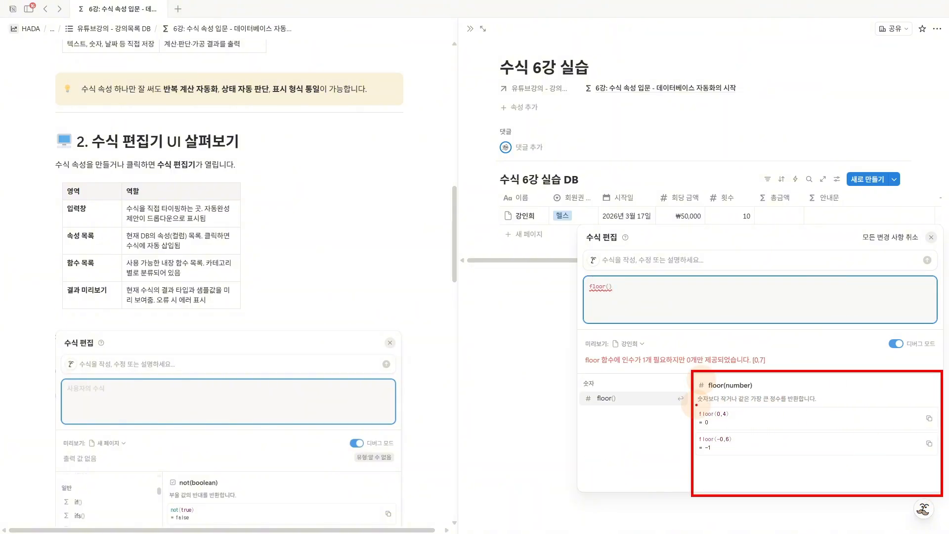
{"action": "left_click_drag", "start_coordinate": [695, 404], "coordinate": [820, 403]}
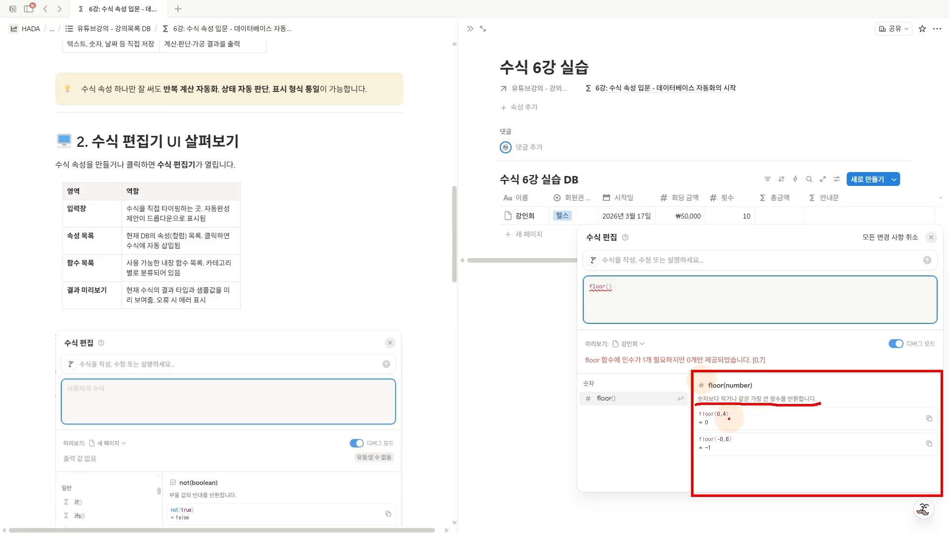
{"action": "mouse_move", "coordinate": [745, 409]}
{"action": "left_mouse_down"}
{"action": "mouse_move", "coordinate": [764, 430]}
{"action": "mouse_move", "coordinate": [752, 440]}
{"action": "left_mouse_up"}
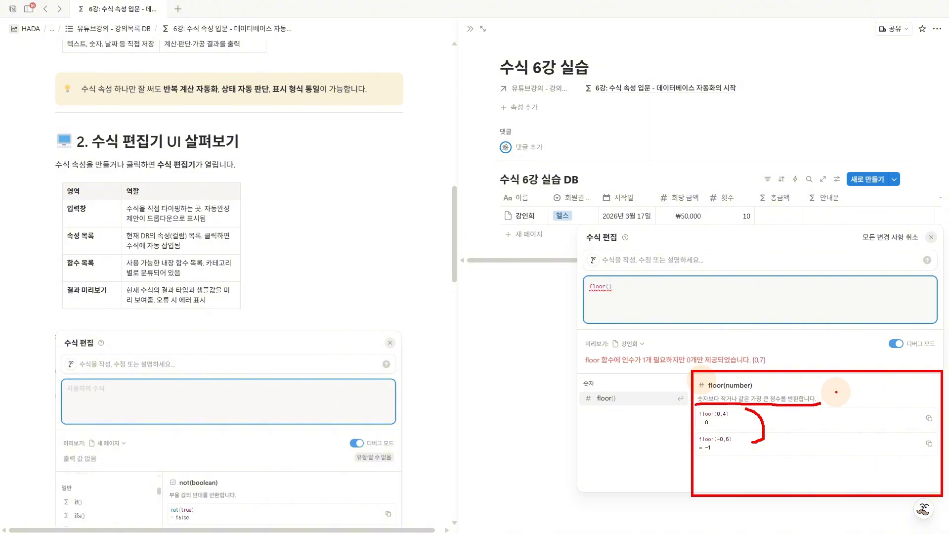
{"action": "left_click_drag", "start_coordinate": [835, 391], "coordinate": [842, 417]}
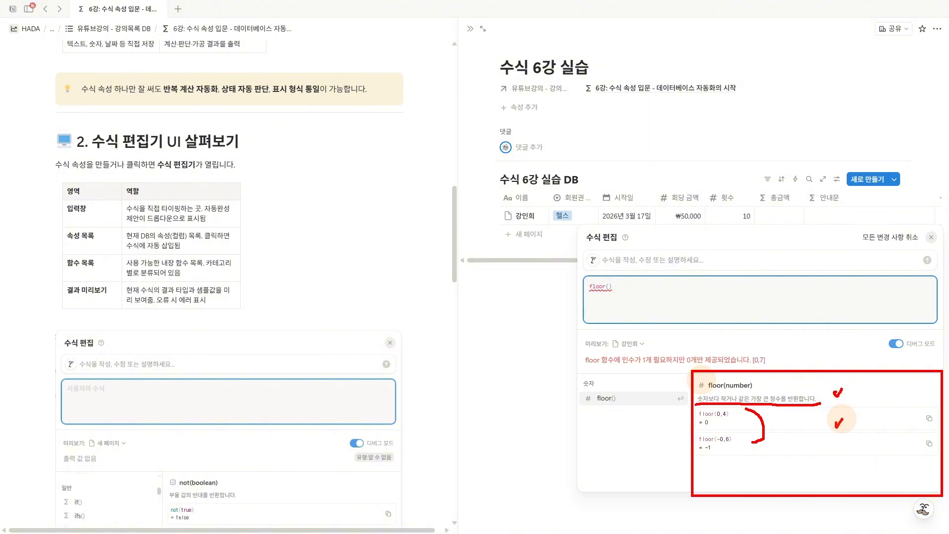
{"action": "left_click", "coordinate": [843, 421]}
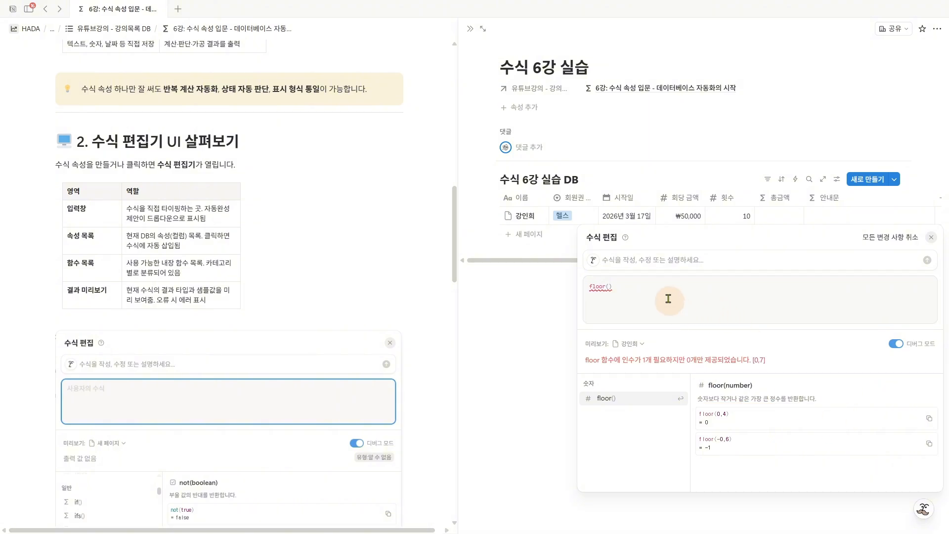
{"action": "left_click_drag", "start_coordinate": [662, 292], "coordinate": [576, 292]}
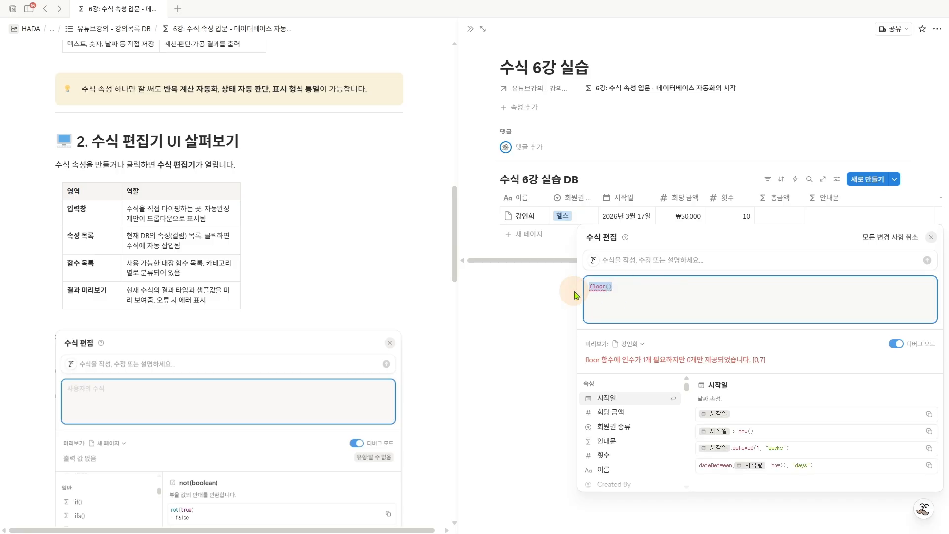
{"action": "key", "text": "BackSpace"}
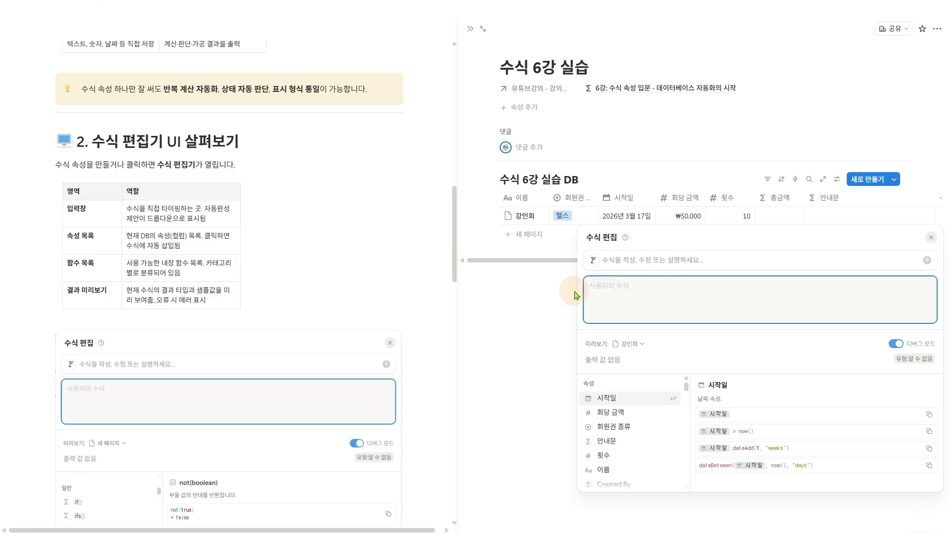
- Try the built-in not() function in the formula area and delete it
{"action": "scroll", "coordinate": [631, 423], "scroll_direction": "down", "scroll_amount": 10}
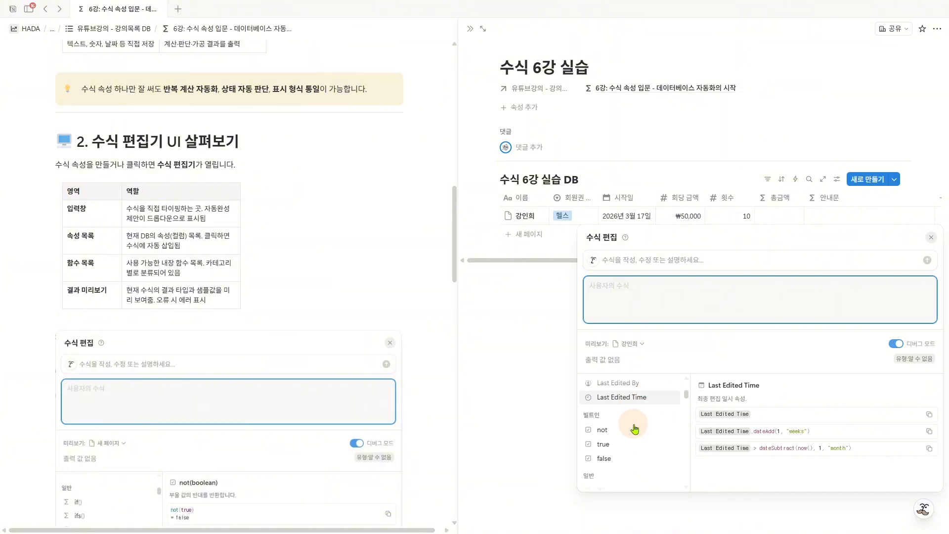
{"action": "left_click", "coordinate": [637, 430]}
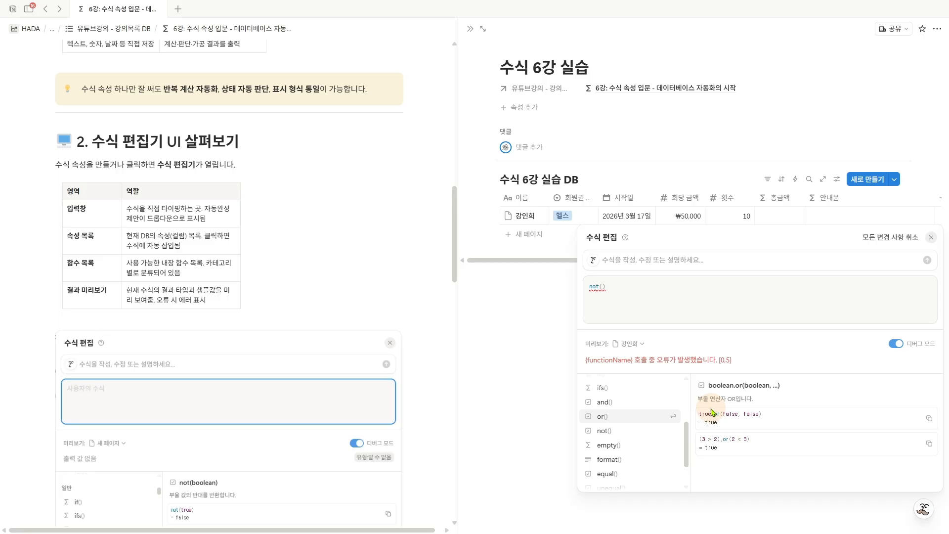
{"action": "left_click_drag", "start_coordinate": [612, 292], "coordinate": [583, 291]}
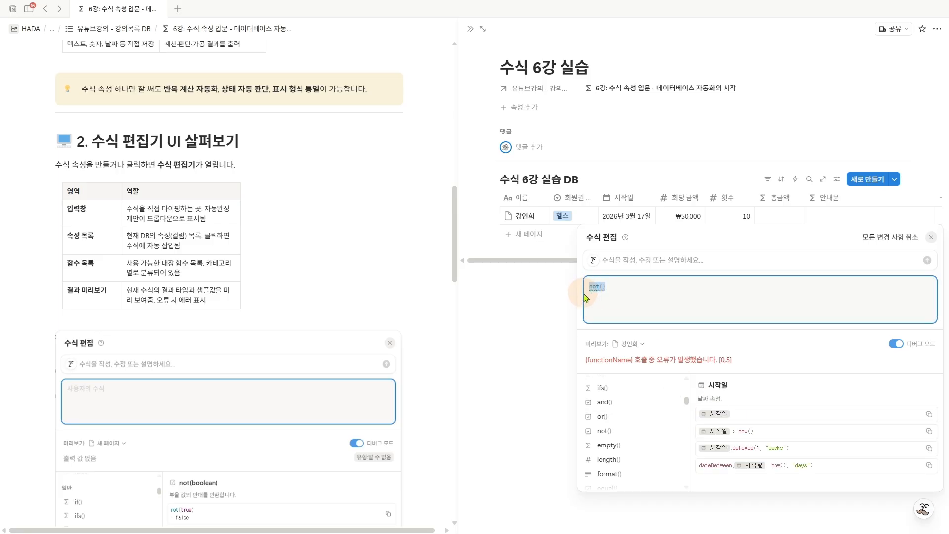
{"action": "key", "text": "BackSpace"}
- Examine the editor's prompt field for writing, modifying or explaining formulas, without entering a request
{"action": "left_click", "coordinate": [614, 259]}
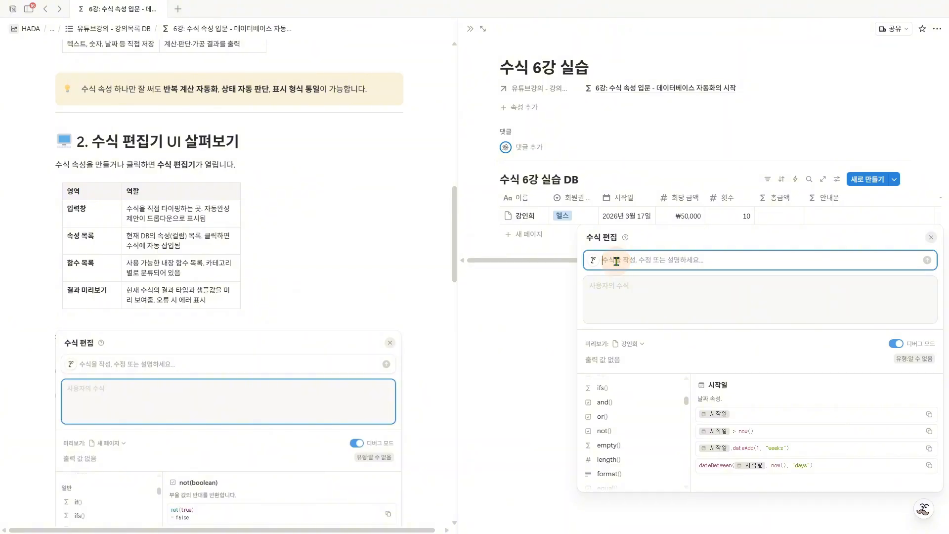
{"action": "left_click_drag", "start_coordinate": [579, 240], "coordinate": [593, 229]}
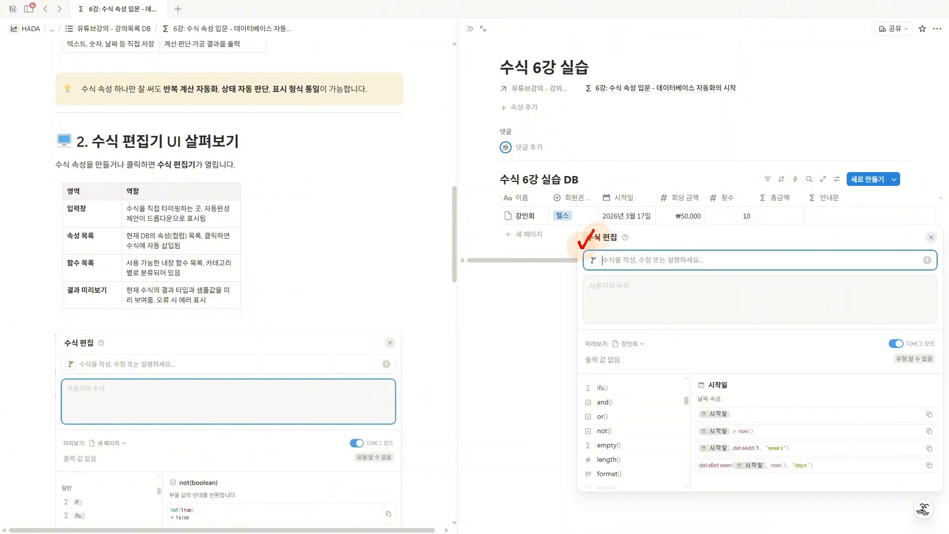
{"action": "left_click_drag", "start_coordinate": [593, 270], "coordinate": [898, 267]}
{"action": "key", "text": "Escape"}
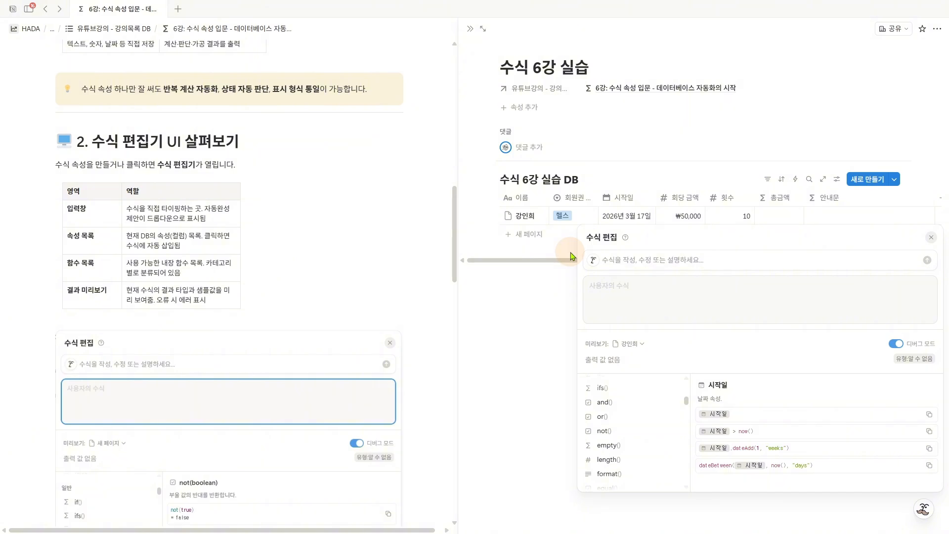
{"action": "left_click_drag", "start_coordinate": [578, 242], "coordinate": [592, 241]}
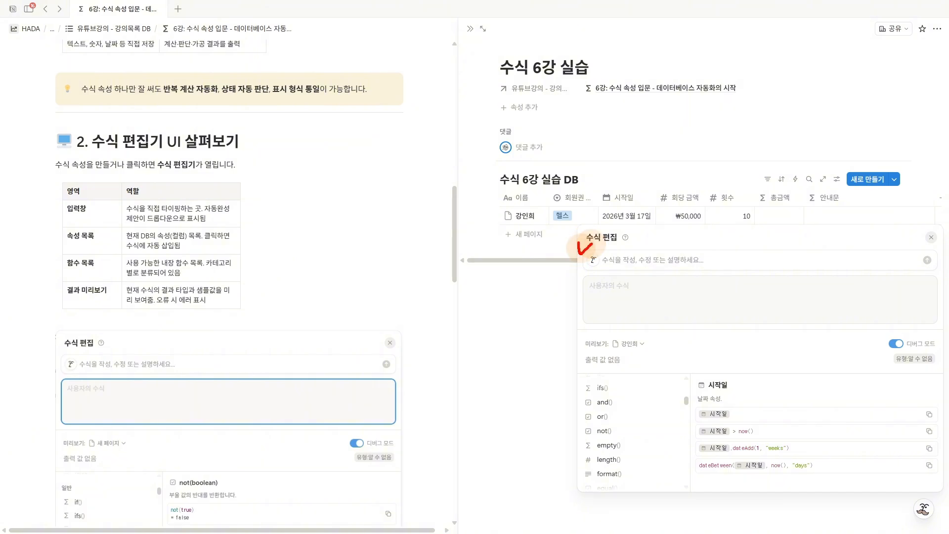
{"action": "key", "text": "Escape"}
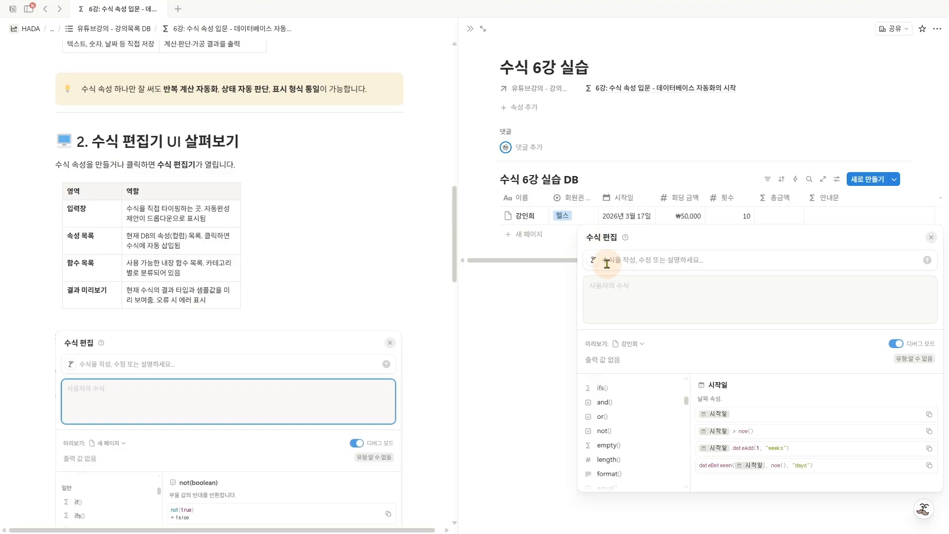
{"action": "left_click_drag", "start_coordinate": [602, 266], "coordinate": [698, 267]}
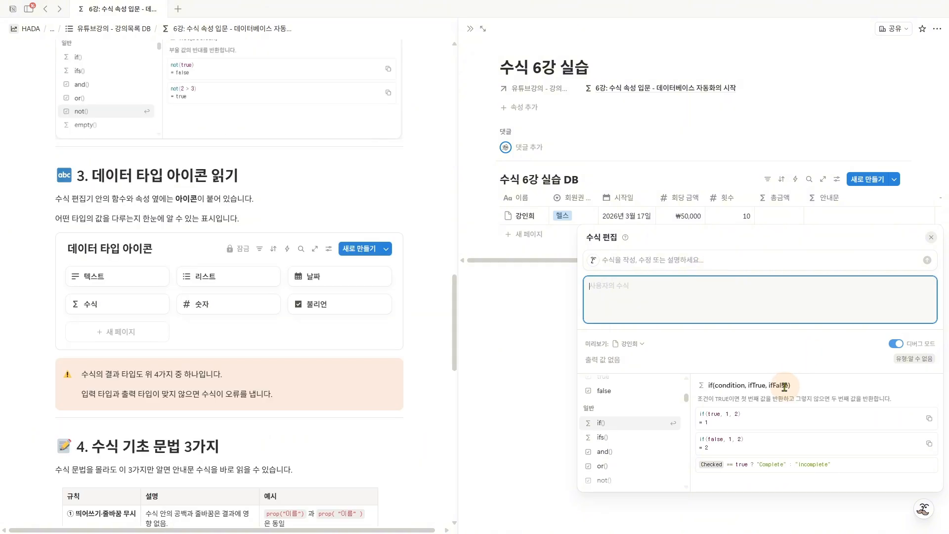
- Examine the if() function's description and its Σ data type icon in the function list
{"action": "left_click_drag", "start_coordinate": [698, 399], "coordinate": [899, 401]}
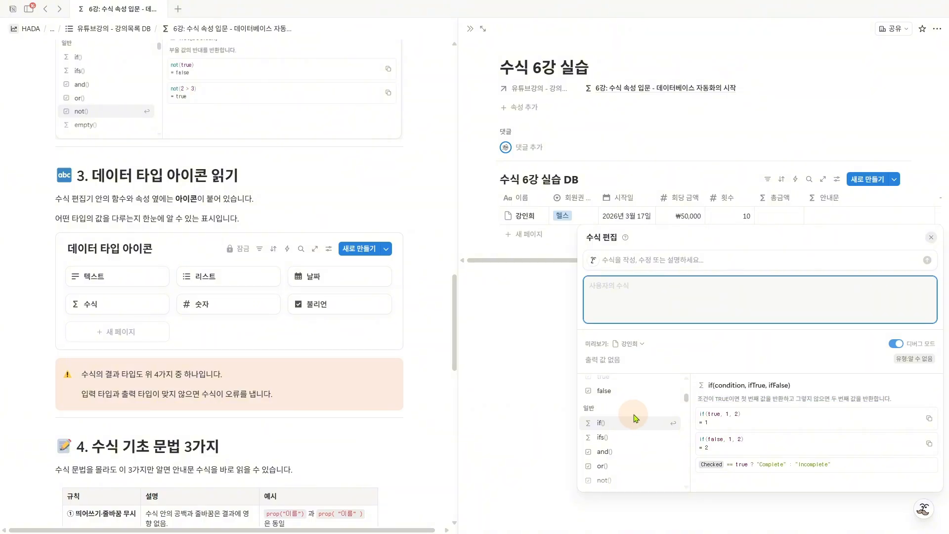
{"action": "key", "text": "ctrl+2"}
{"action": "mouse_move", "coordinate": [577, 374]}
{"action": "left_mouse_down"}
{"action": "mouse_move", "coordinate": [620, 435]}
{"action": "mouse_move", "coordinate": [689, 490]}
{"action": "left_mouse_up"}
{"action": "right_click", "coordinate": [665, 471]}
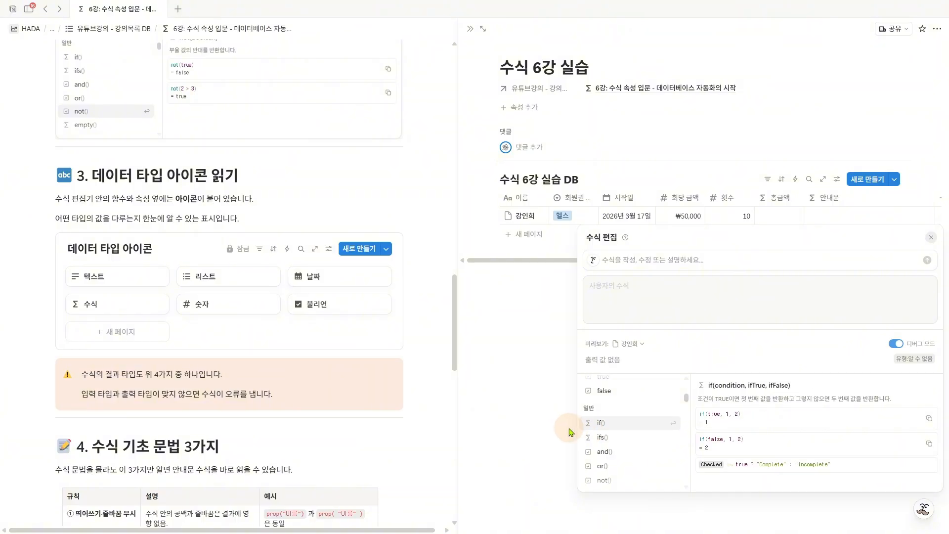
{"action": "key", "text": "ctrl+2"}
{"action": "left_click_drag", "start_coordinate": [559, 425], "coordinate": [579, 424]}
{"action": "left_click_drag", "start_coordinate": [574, 419], "coordinate": [574, 431]}
{"action": "mouse_move", "coordinate": [507, 414]}
{"action": "left_mouse_down"}
{"action": "mouse_move", "coordinate": [537, 409]}
{"action": "mouse_move", "coordinate": [521, 419]}
{"action": "mouse_move", "coordinate": [531, 434]}
{"action": "left_mouse_up"}
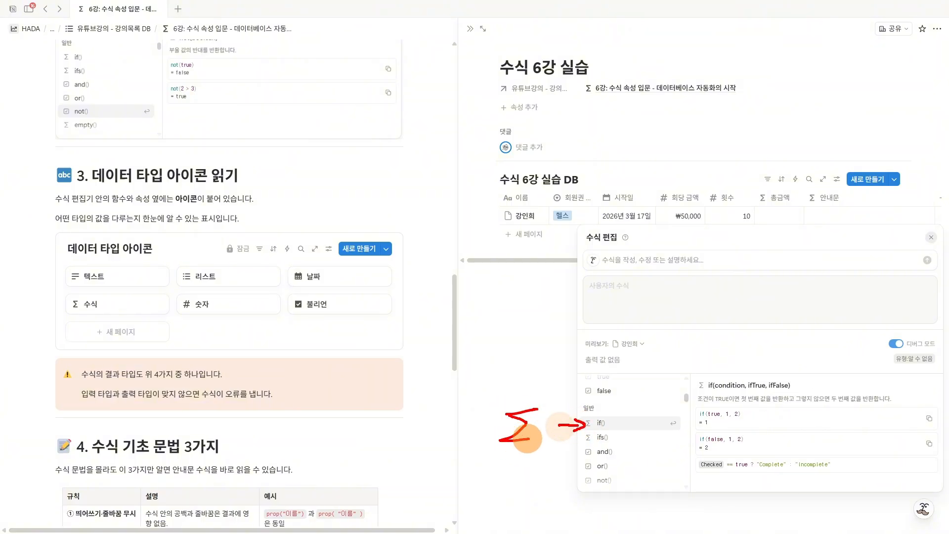
- Compare the length() function's icon with the lesson page's six data type icons: 텍스트, 리스트, 날짜, 수식, 숫자 and 불리언
{"action": "mouse_move", "coordinate": [571, 468]}
{"action": "left_mouse_down"}
{"action": "mouse_move", "coordinate": [579, 473]}
{"action": "mouse_move", "coordinate": [517, 466]}
{"action": "mouse_move", "coordinate": [556, 479]}
{"action": "mouse_move", "coordinate": [521, 464]}
{"action": "left_mouse_up"}
{"action": "key", "text": "Escape"}
{"action": "scroll", "coordinate": [599, 455], "scroll_direction": "down", "scroll_amount": 3}
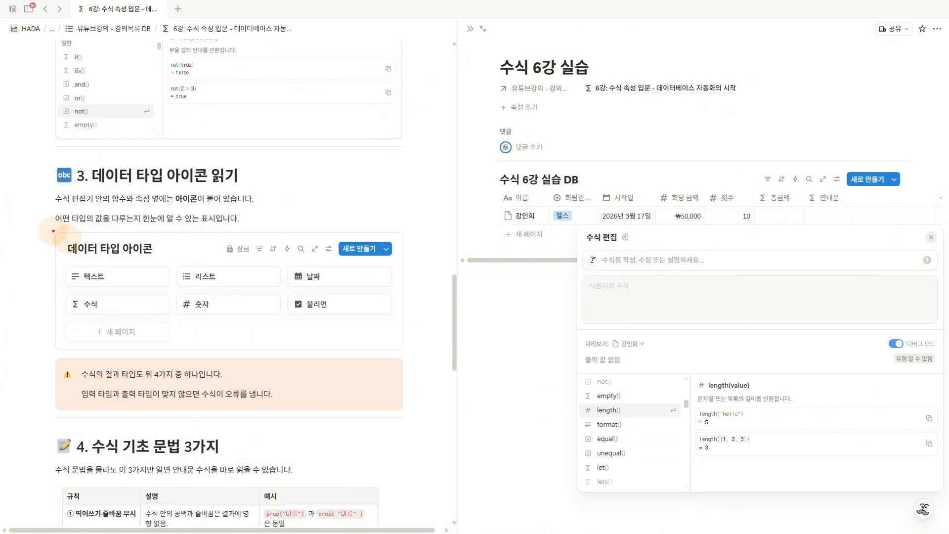
{"action": "mouse_move", "coordinate": [52, 228]}
{"action": "left_mouse_down"}
{"action": "mouse_move", "coordinate": [205, 296]}
{"action": "mouse_move", "coordinate": [412, 363]}
{"action": "left_mouse_up"}
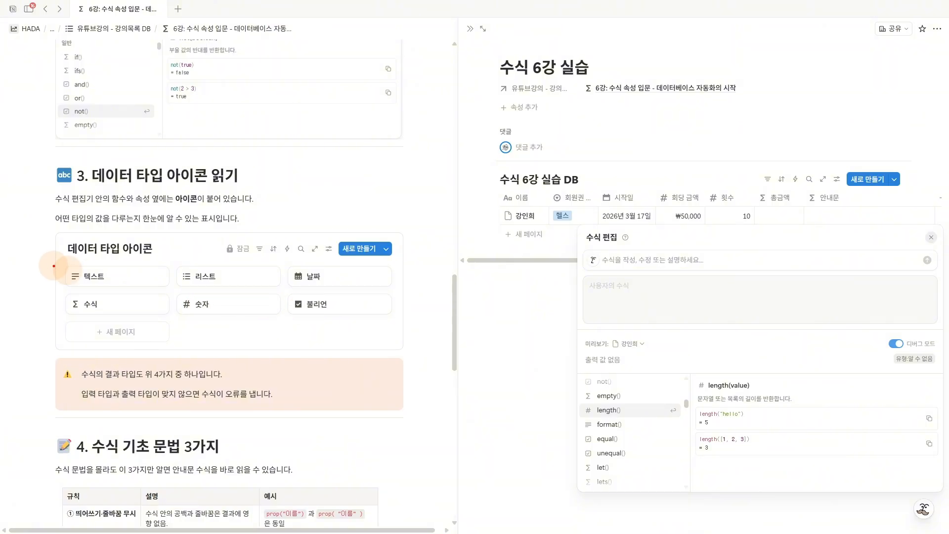
{"action": "left_click_drag", "start_coordinate": [53, 266], "coordinate": [72, 259]}
{"action": "mouse_move", "coordinate": [179, 264]}
{"action": "left_mouse_down"}
{"action": "mouse_move", "coordinate": [186, 275]}
{"action": "mouse_move", "coordinate": [192, 265]}
{"action": "left_mouse_up"}
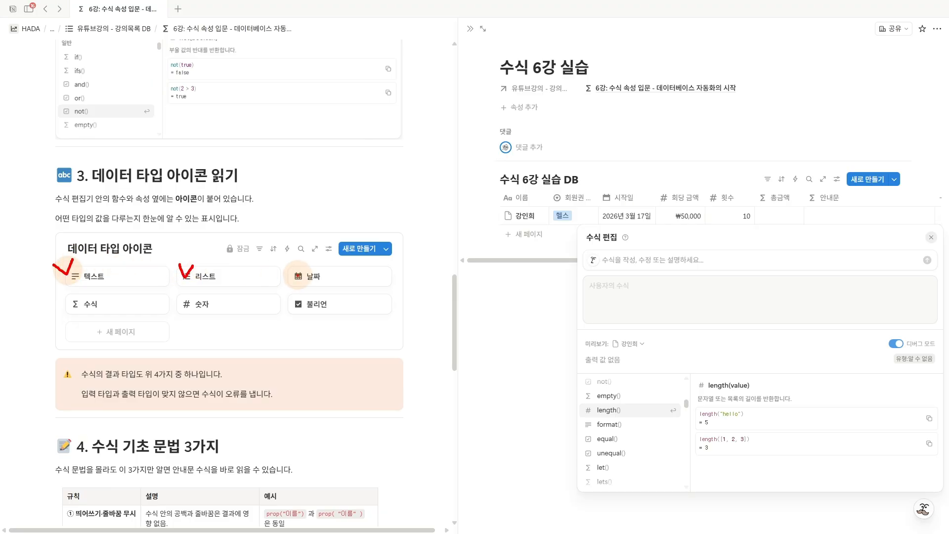
{"action": "left_click_drag", "start_coordinate": [283, 266], "coordinate": [297, 256]}
{"action": "left_click_drag", "start_coordinate": [62, 296], "coordinate": [77, 291]}
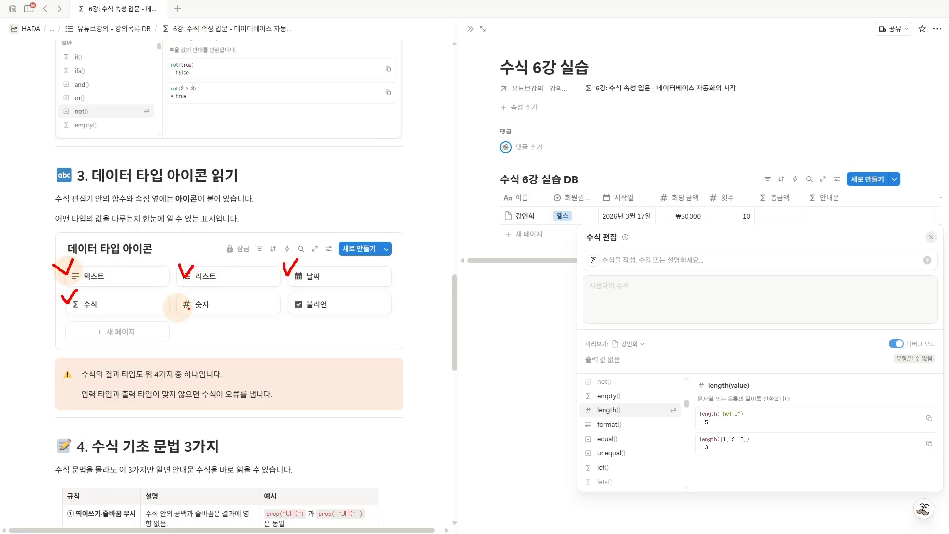
{"action": "left_click_drag", "start_coordinate": [181, 292], "coordinate": [197, 292]}
{"action": "left_click_drag", "start_coordinate": [286, 294], "coordinate": [305, 290]}
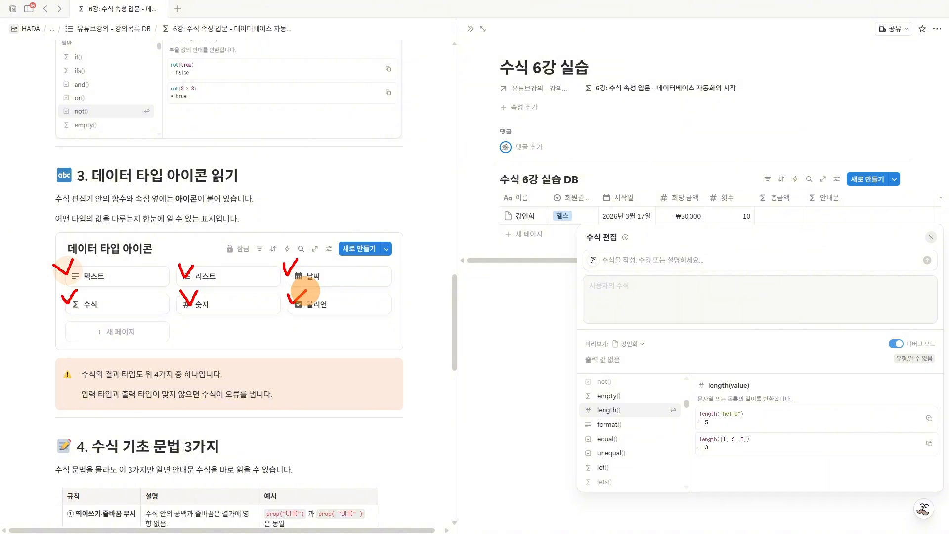
{"action": "key", "text": "Escape"}
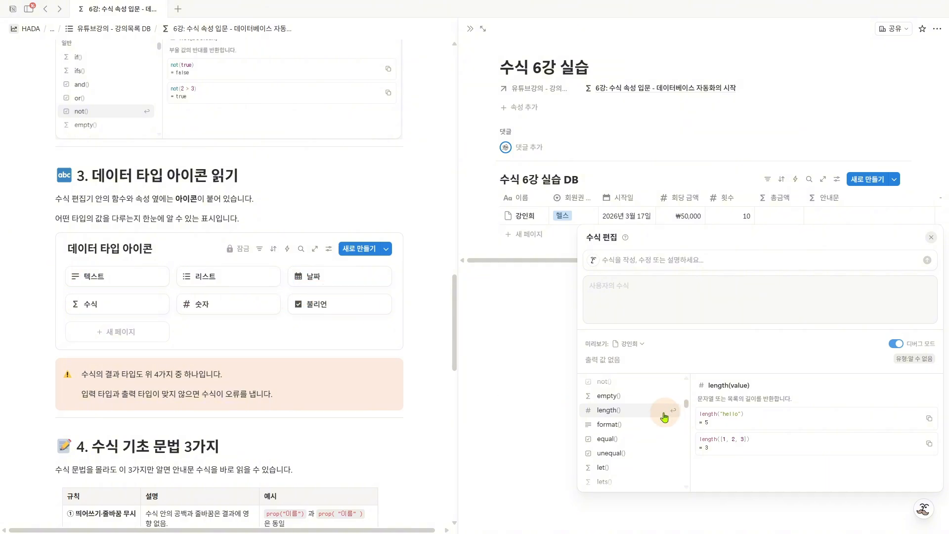
- Insert the equal() function to examine its description of TRUE and FALSE return values, and delete it from the formula
{"action": "scroll", "coordinate": [654, 418], "scroll_direction": "down", "scroll_amount": 2}
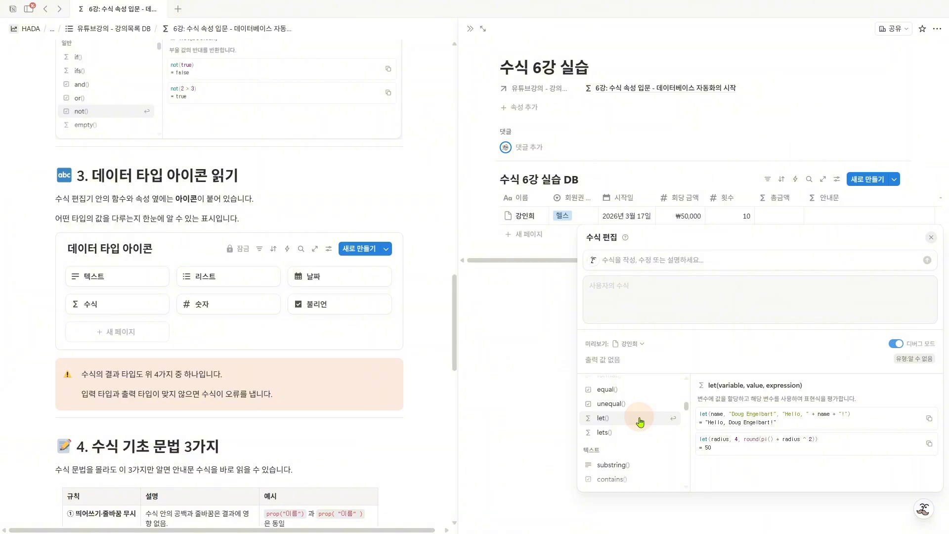
{"action": "left_click", "coordinate": [625, 393]}
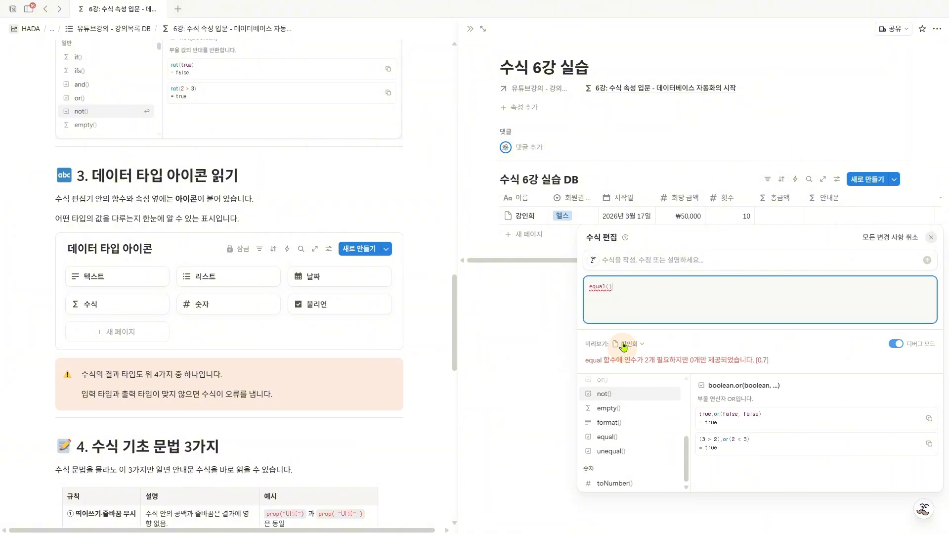
{"action": "left_click", "coordinate": [600, 290]}
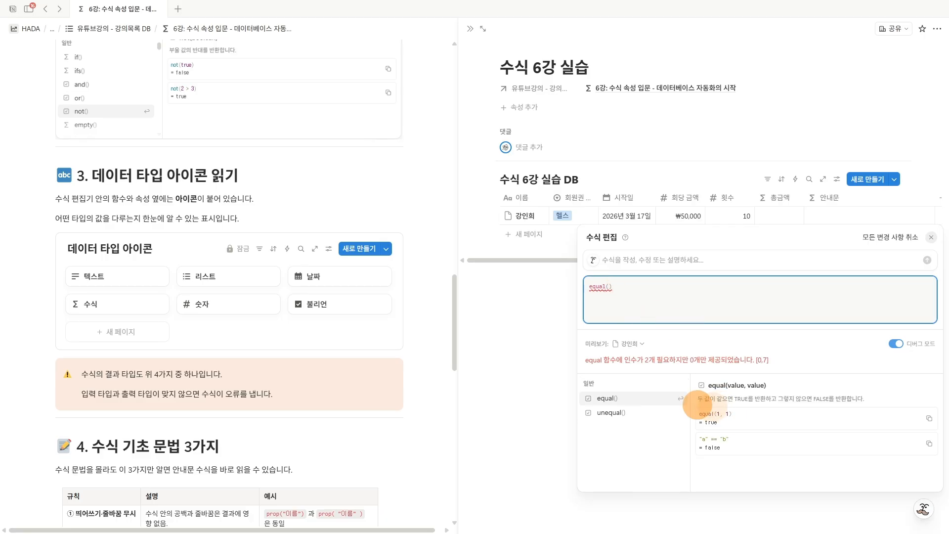
{"action": "left_click_drag", "start_coordinate": [697, 405], "coordinate": [747, 400]}
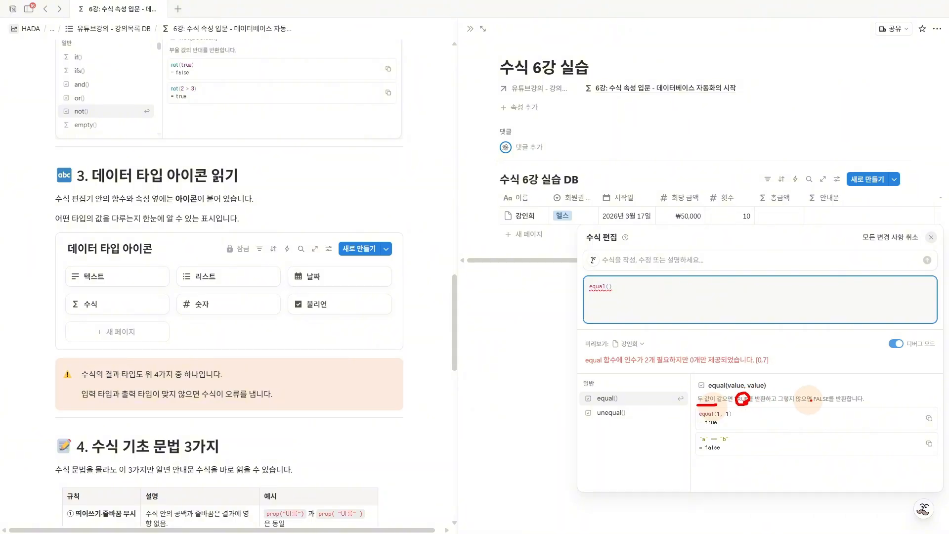
{"action": "mouse_move", "coordinate": [826, 404]}
{"action": "left_mouse_down"}
{"action": "mouse_move", "coordinate": [815, 396]}
{"action": "mouse_move", "coordinate": [829, 404]}
{"action": "left_mouse_up"}
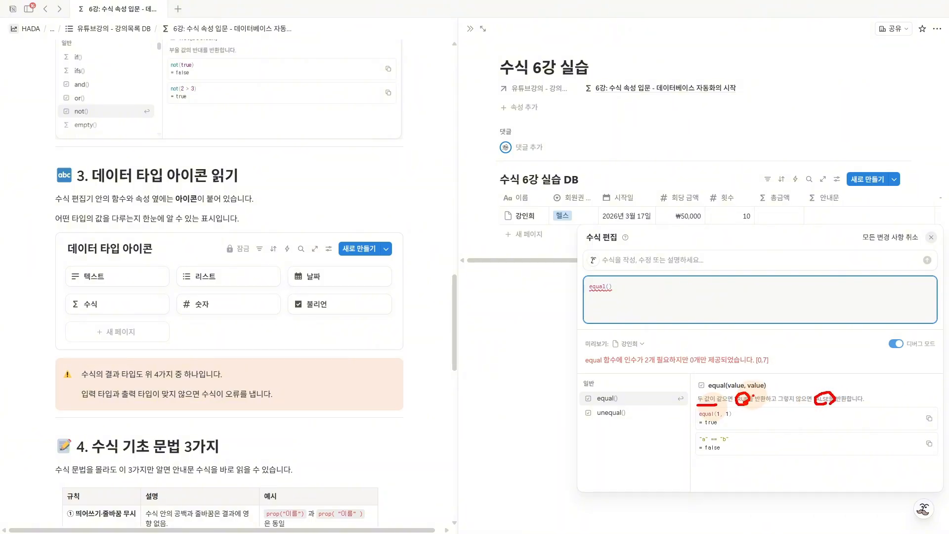
{"action": "key", "text": "Escape"}
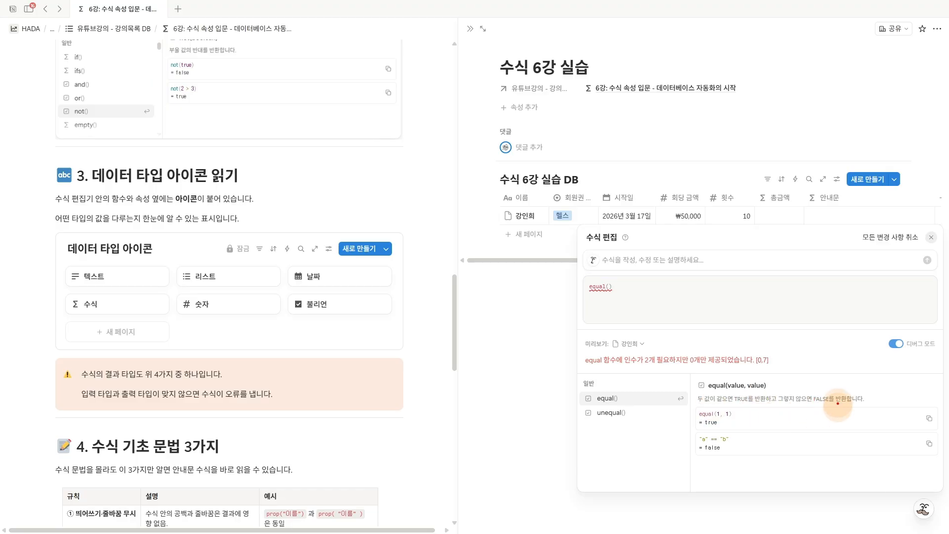
{"action": "mouse_move", "coordinate": [834, 403]}
{"action": "left_mouse_down"}
{"action": "mouse_move", "coordinate": [846, 403]}
{"action": "mouse_move", "coordinate": [843, 411]}
{"action": "left_mouse_up"}
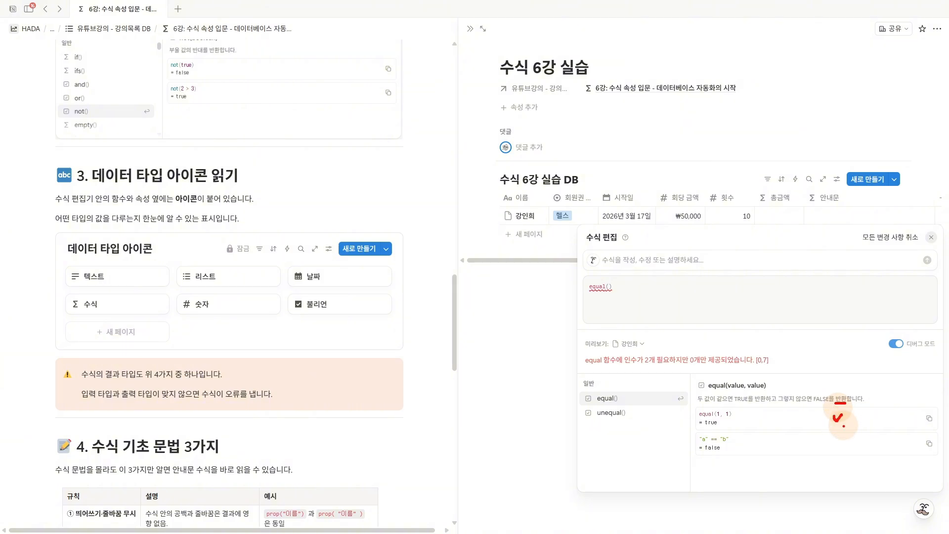
{"action": "key", "text": "Escape"}
{"action": "left_click", "coordinate": [664, 310]}
{"action": "key", "text": "ctrl+a"}
{"action": "key", "text": "BackSpace"}
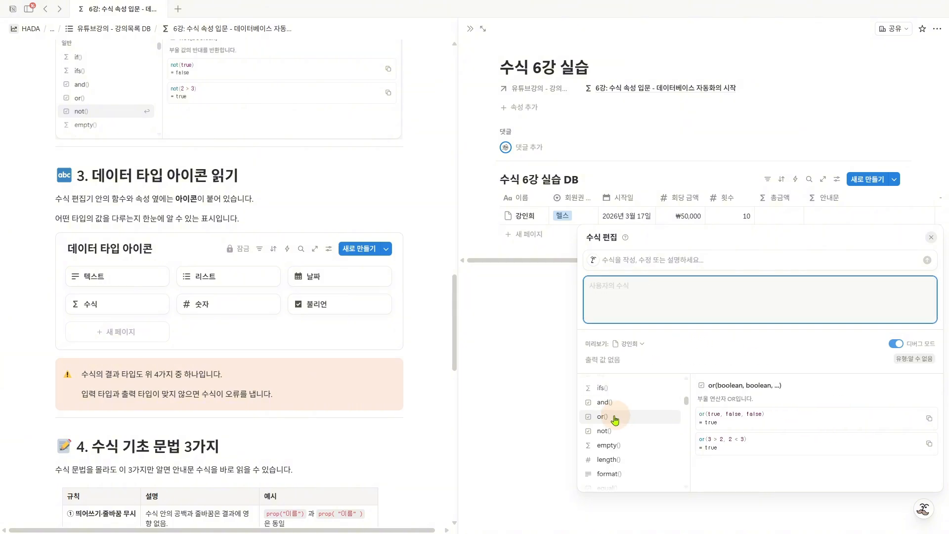
- Examine the boolean icons of and(), or() and not(), and the text icon and usage examples of format()
{"action": "key", "text": "ctrl+2"}
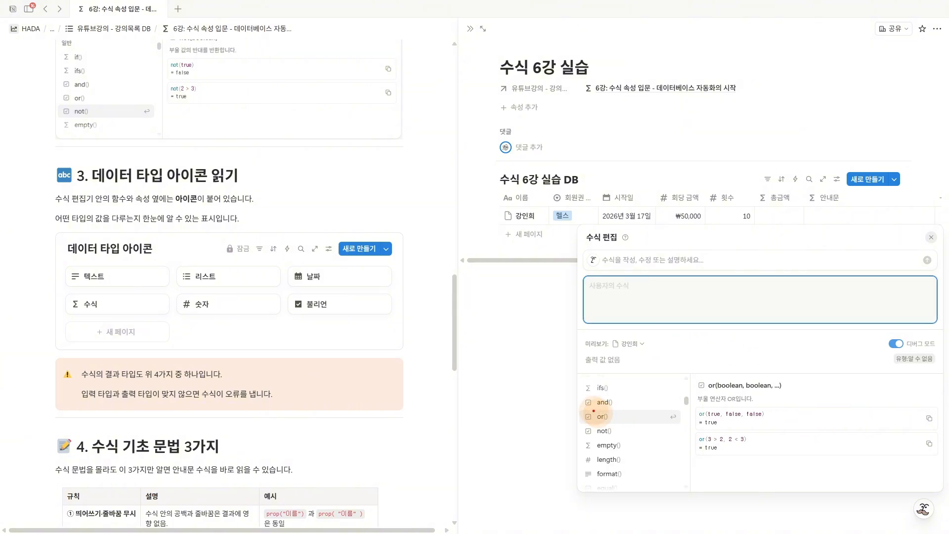
{"action": "mouse_move", "coordinate": [572, 403]}
{"action": "left_mouse_down"}
{"action": "mouse_move", "coordinate": [641, 406]}
{"action": "mouse_move", "coordinate": [668, 395]}
{"action": "mouse_move", "coordinate": [671, 414]}
{"action": "mouse_move", "coordinate": [705, 398]}
{"action": "mouse_move", "coordinate": [700, 409]}
{"action": "left_mouse_up"}
{"action": "key", "text": "Escape"}
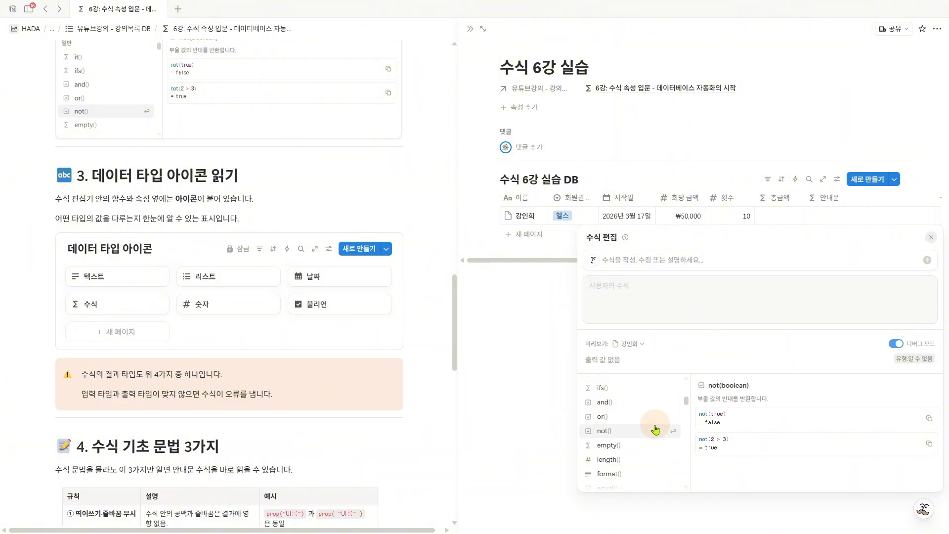
{"action": "scroll", "coordinate": [598, 433], "scroll_direction": "down", "scroll_amount": 2}
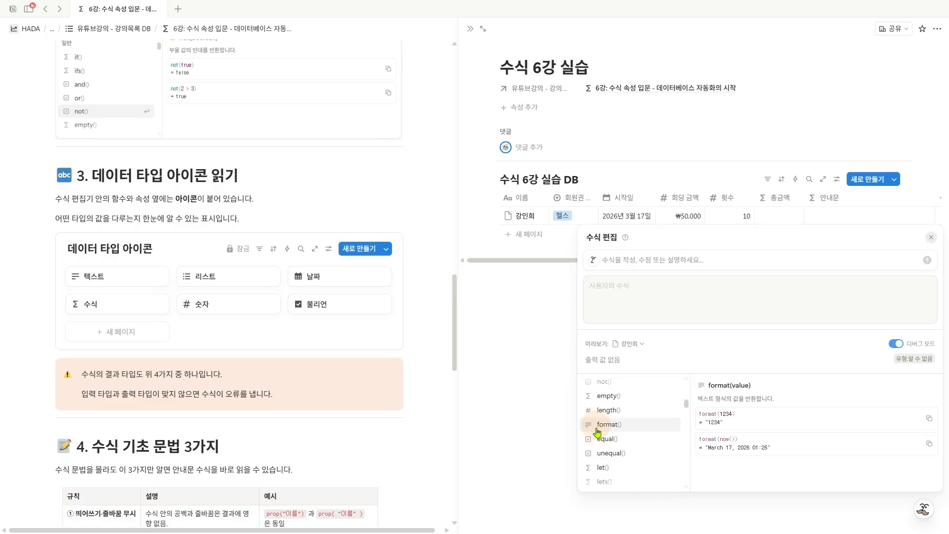
{"action": "left_click_drag", "start_coordinate": [584, 415], "coordinate": [700, 409]}
{"action": "mouse_move", "coordinate": [706, 401]}
{"action": "left_mouse_down"}
{"action": "mouse_move", "coordinate": [718, 413]}
{"action": "mouse_move", "coordinate": [705, 433]}
{"action": "mouse_move", "coordinate": [733, 431]}
{"action": "mouse_move", "coordinate": [724, 431]}
{"action": "left_mouse_up"}
{"action": "left_click_drag", "start_coordinate": [732, 421], "coordinate": [754, 416]}
{"action": "key", "text": "Escape"}
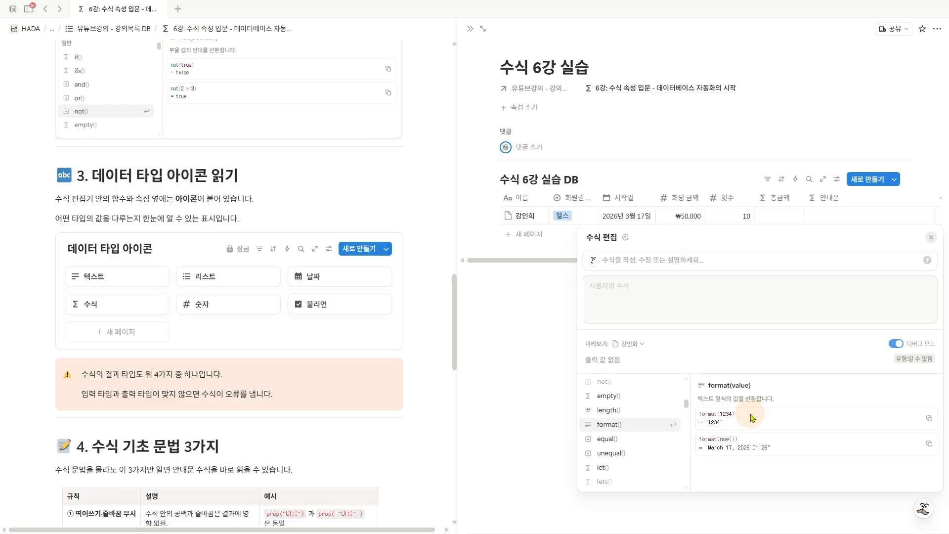
- Insert the length() function to examine its description and example results, and delete it from the formula
{"action": "left_click", "coordinate": [617, 411]}
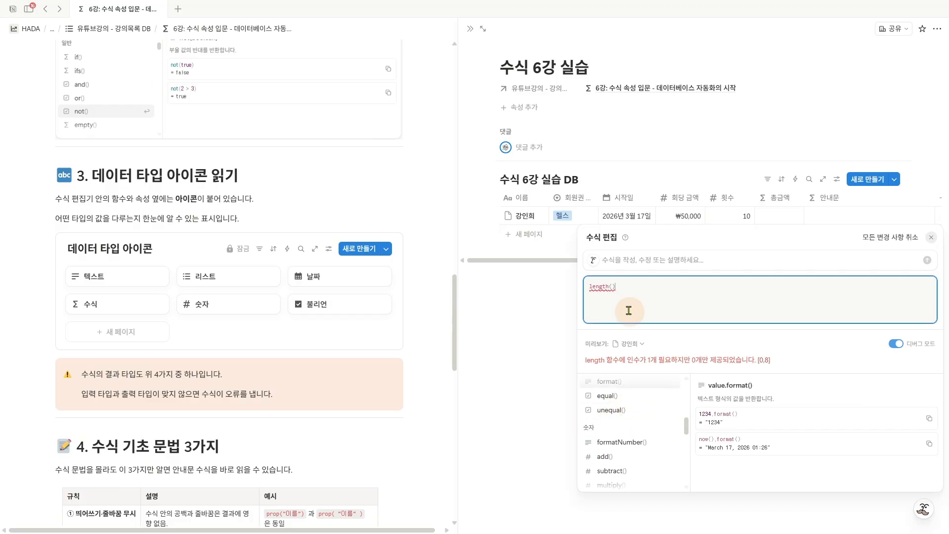
{"action": "left_click", "coordinate": [603, 288]}
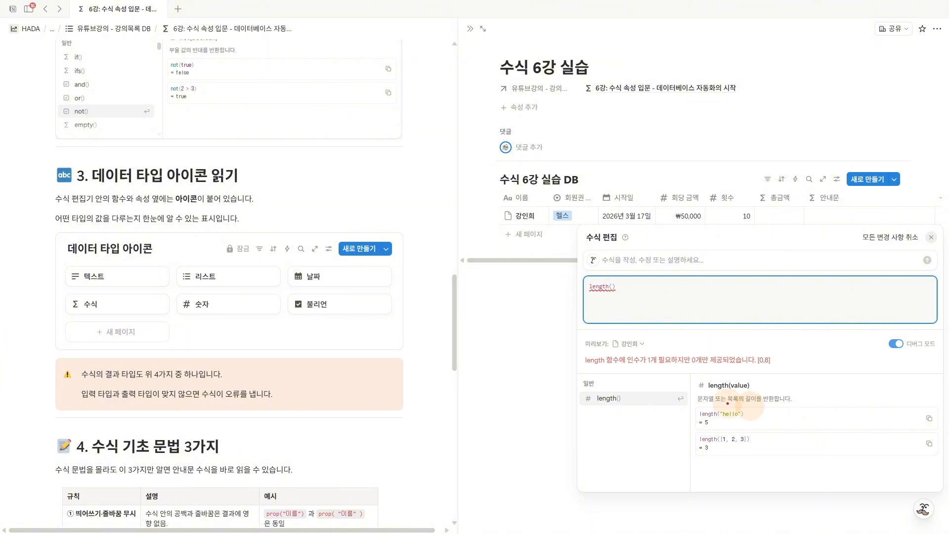
{"action": "left_click_drag", "start_coordinate": [747, 402], "coordinate": [775, 402]}
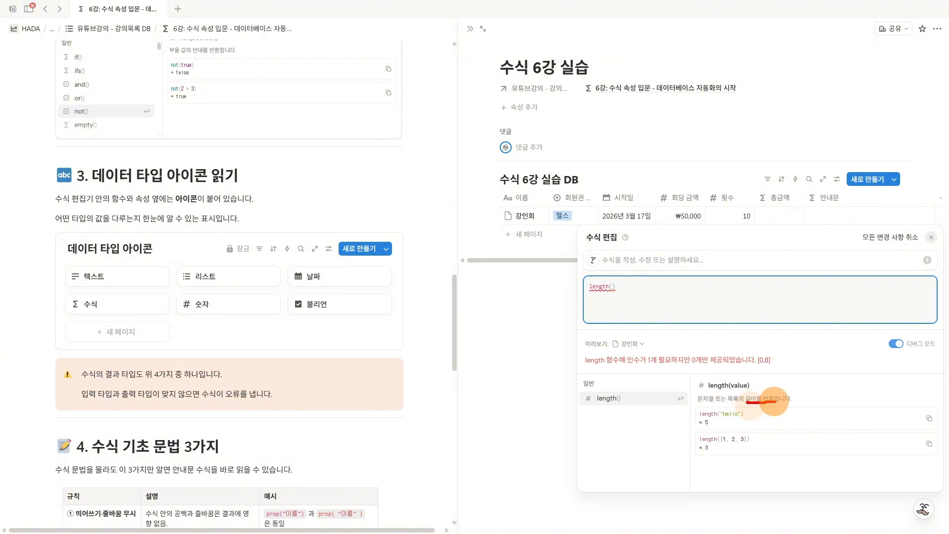
{"action": "mouse_move", "coordinate": [712, 424]}
{"action": "left_mouse_down"}
{"action": "mouse_move", "coordinate": [699, 423]}
{"action": "mouse_move", "coordinate": [712, 421]}
{"action": "mouse_move", "coordinate": [701, 449]}
{"action": "mouse_move", "coordinate": [710, 452]}
{"action": "left_mouse_up"}
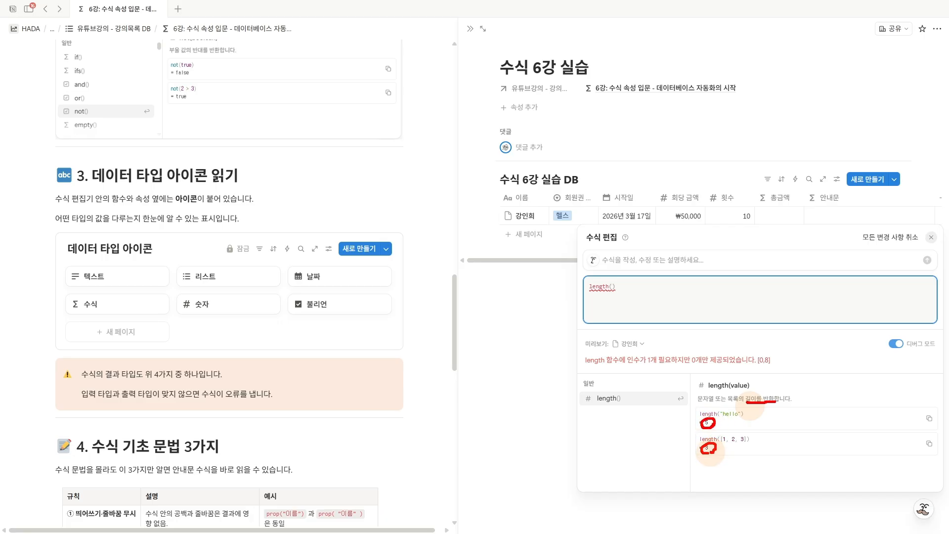
{"action": "key", "text": "Escape"}
{"action": "left_click", "coordinate": [632, 295]}
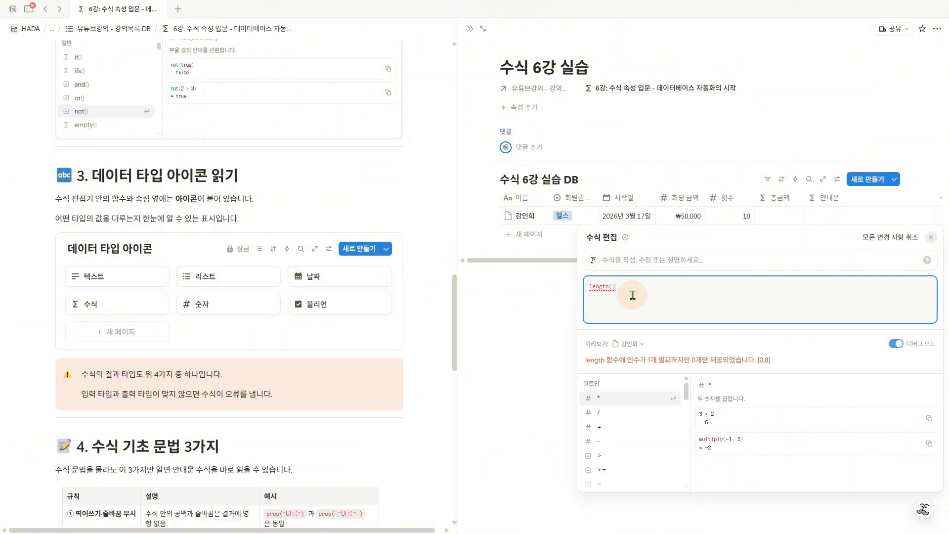
{"action": "key", "text": "ctrl+a"}
{"action": "key", "text": "BackSpace"}
- Look through the text, number, date and list functions, examining their data type icons and descriptions, including minute()
{"action": "scroll", "coordinate": [653, 428], "scroll_direction": "down", "scroll_amount": 2}
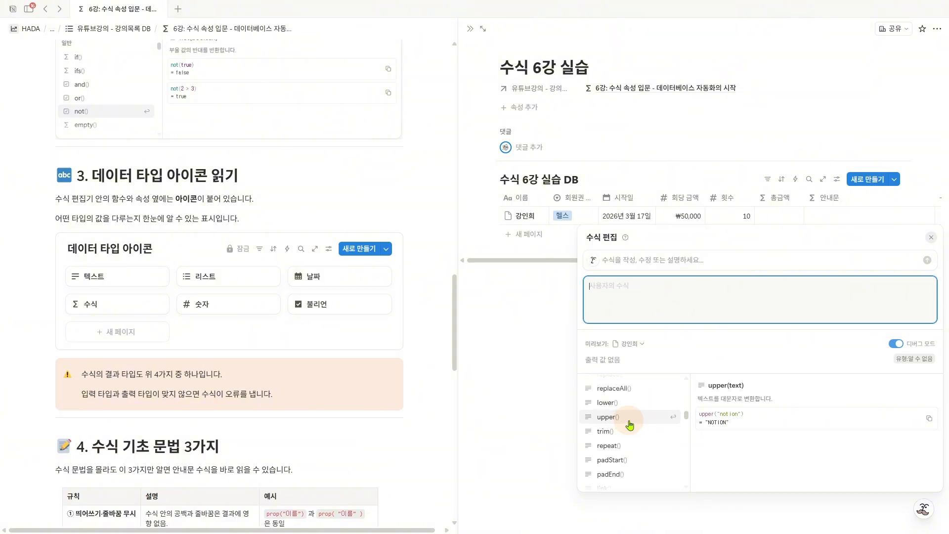
{"action": "scroll", "coordinate": [630, 425], "scroll_direction": "down", "scroll_amount": 5}
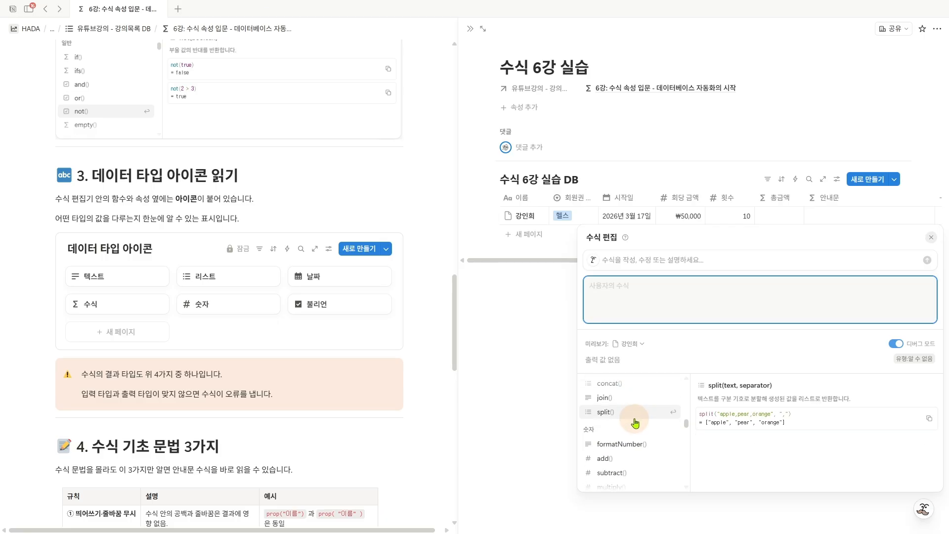
{"action": "scroll", "coordinate": [635, 422], "scroll_direction": "down", "scroll_amount": 2}
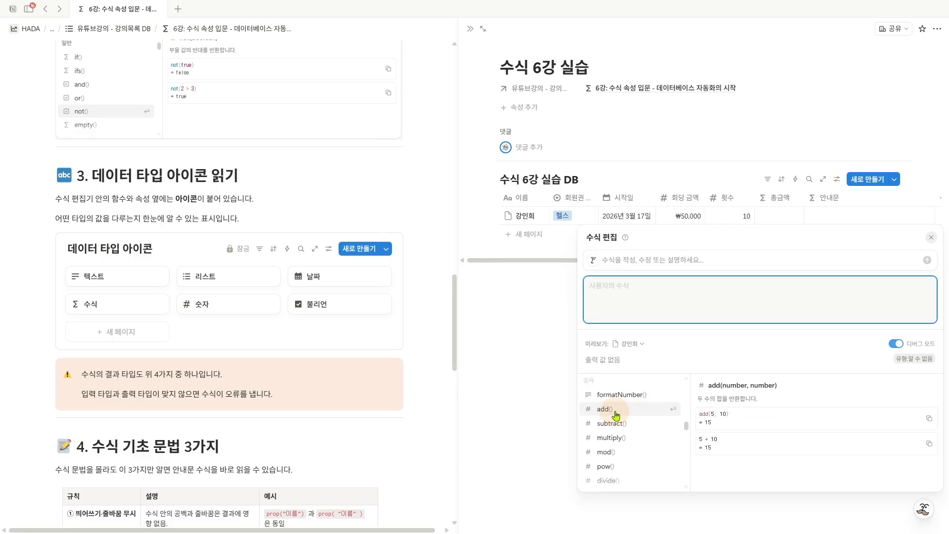
{"action": "scroll", "coordinate": [628, 413], "scroll_direction": "down", "scroll_amount": 10}
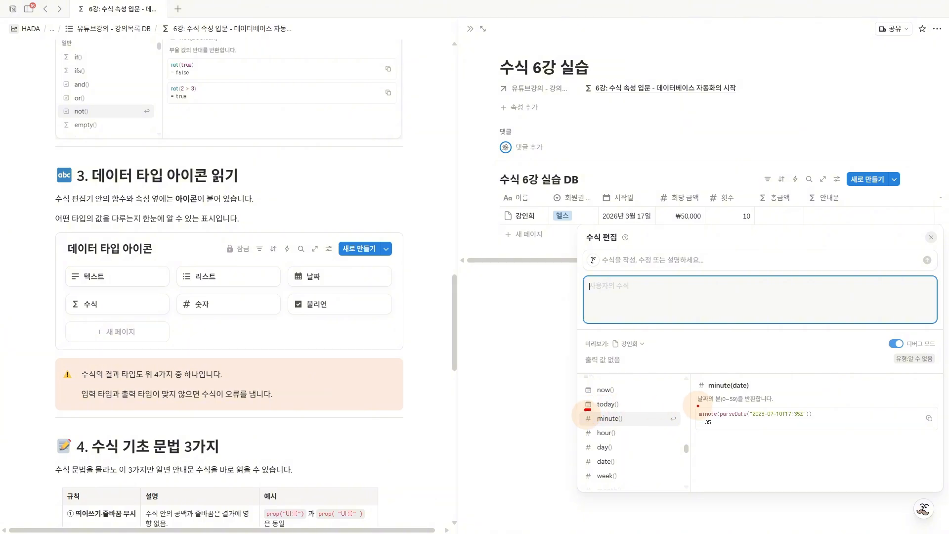
{"action": "left_click_drag", "start_coordinate": [697, 405], "coordinate": [755, 402]}
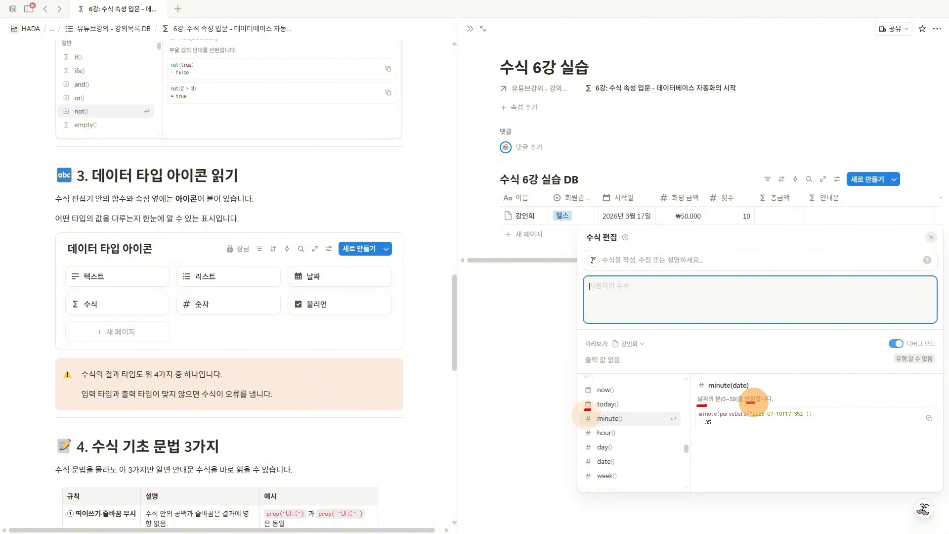
{"action": "scroll", "coordinate": [640, 426], "scroll_direction": "down", "scroll_amount": 5}
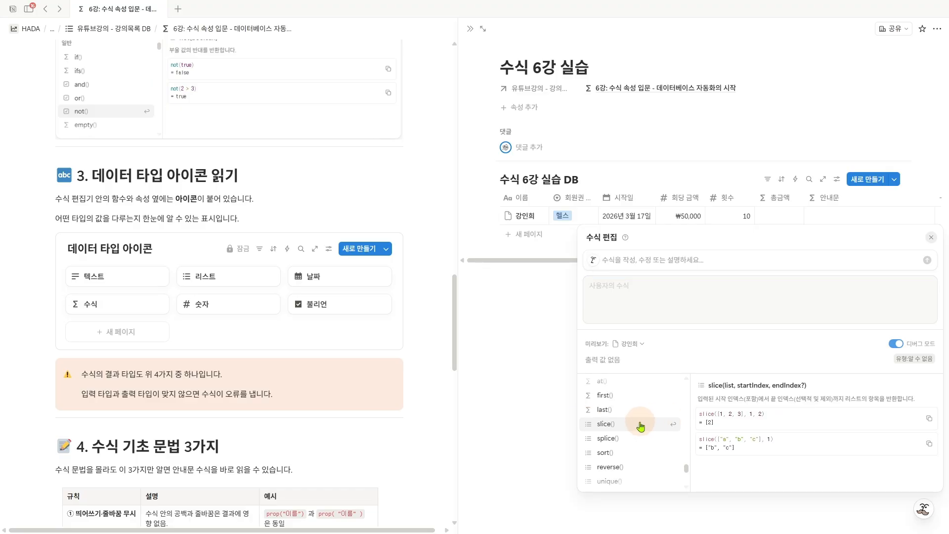
{"action": "scroll", "coordinate": [637, 430], "scroll_direction": "up", "scroll_amount": 2}
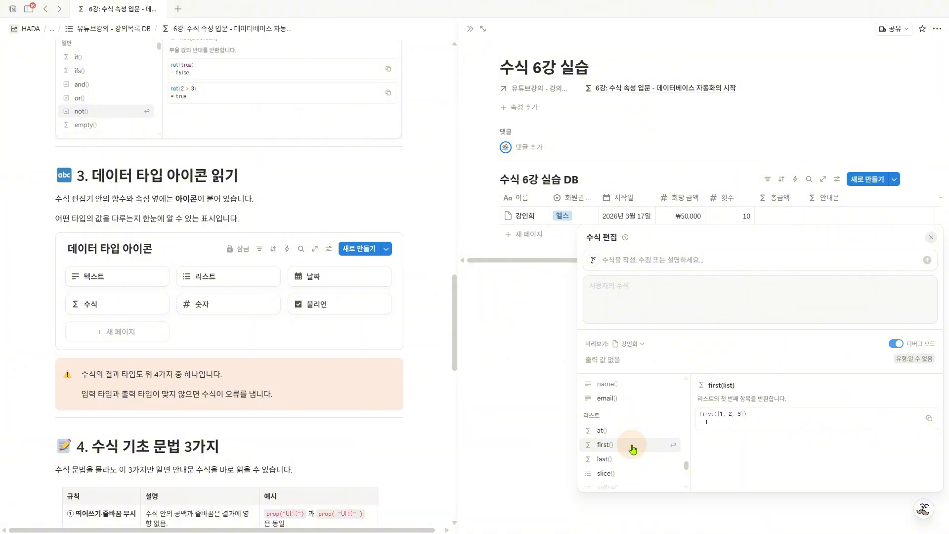
{"action": "scroll", "coordinate": [637, 435], "scroll_direction": "up", "scroll_amount": 4}
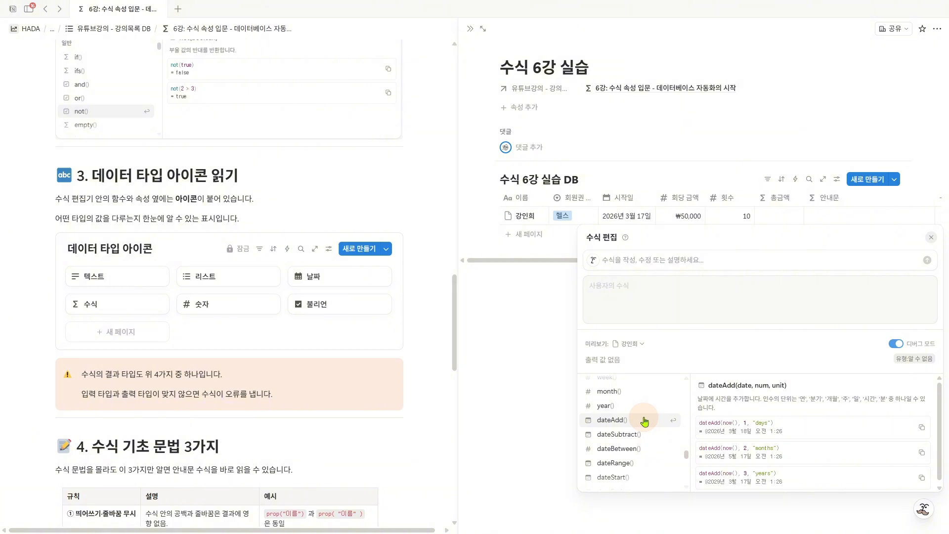
- Review the lesson's syntax rule on ignoring spaces and line breaks, and insert the 시작일 property into the 총금액 formula
{"action": "scroll", "coordinate": [644, 420], "scroll_direction": "down", "scroll_amount": 5}
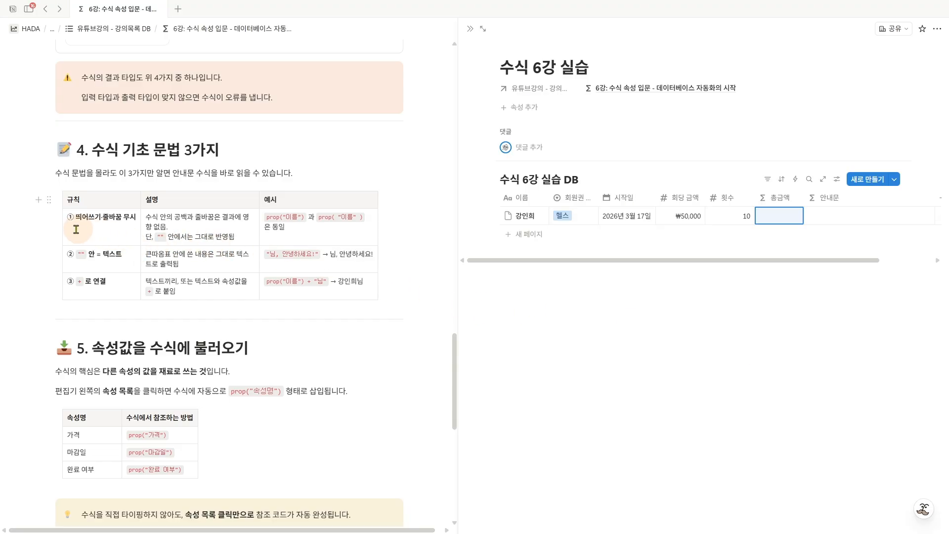
{"action": "left_click_drag", "start_coordinate": [73, 222], "coordinate": [134, 222]}
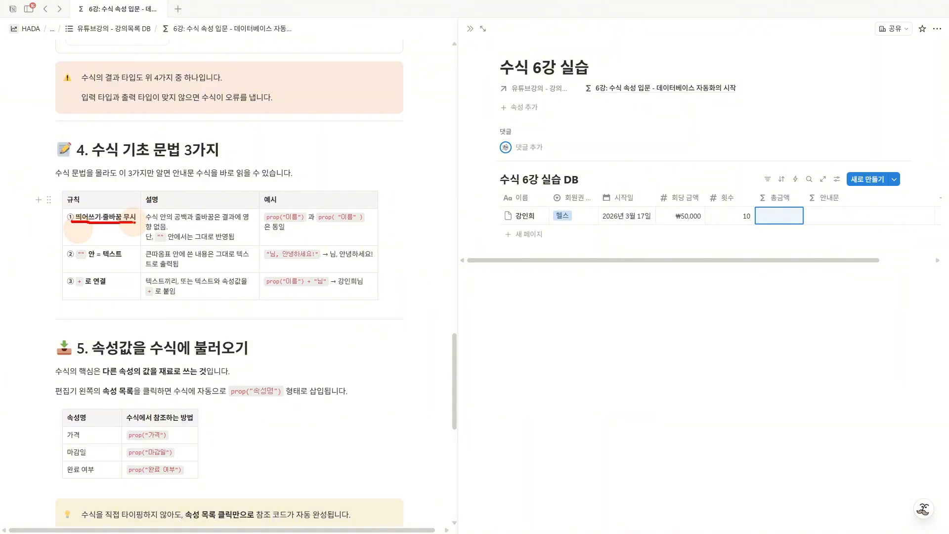
{"action": "left_click", "coordinate": [785, 223]}
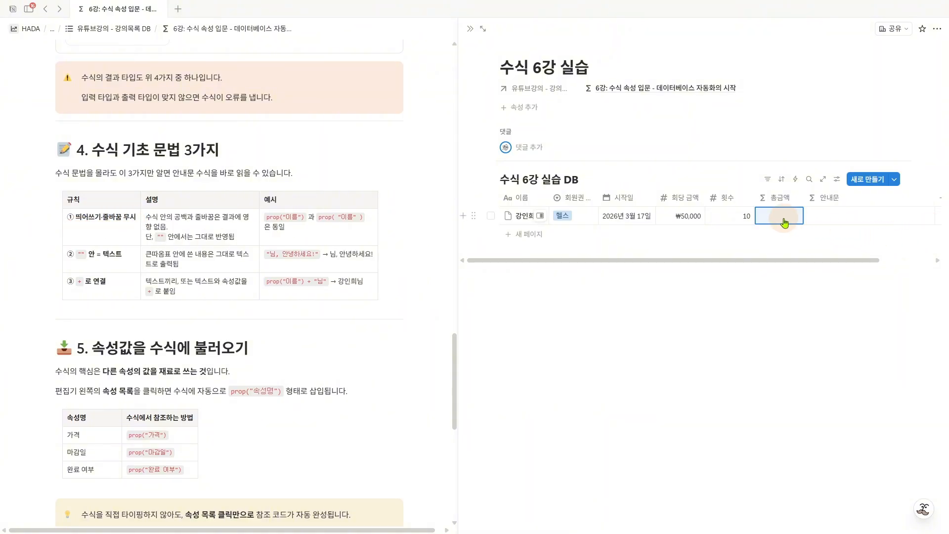
{"action": "left_click", "coordinate": [677, 306]}
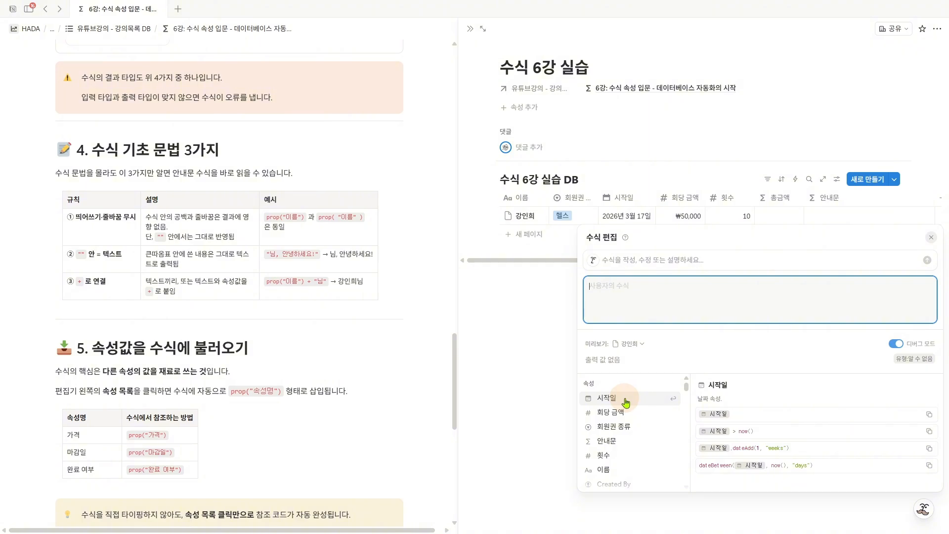
{"action": "left_click", "coordinate": [625, 403]}
{"action": "left_click", "coordinate": [686, 295]}
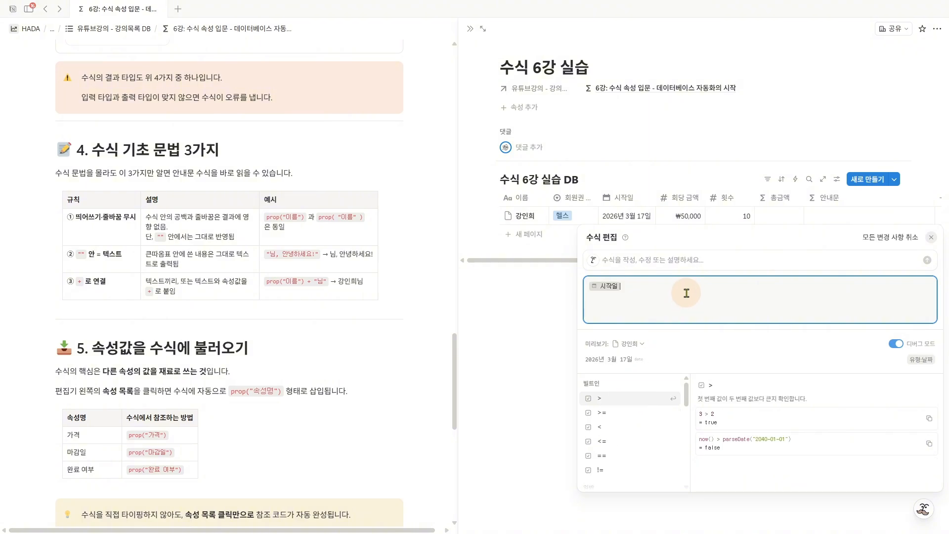
- Join the 회당 금액 property to 시작일 with + in the 총금액 formula, save it, and widen the 총금액 column
{"action": "type", "text": "+"}
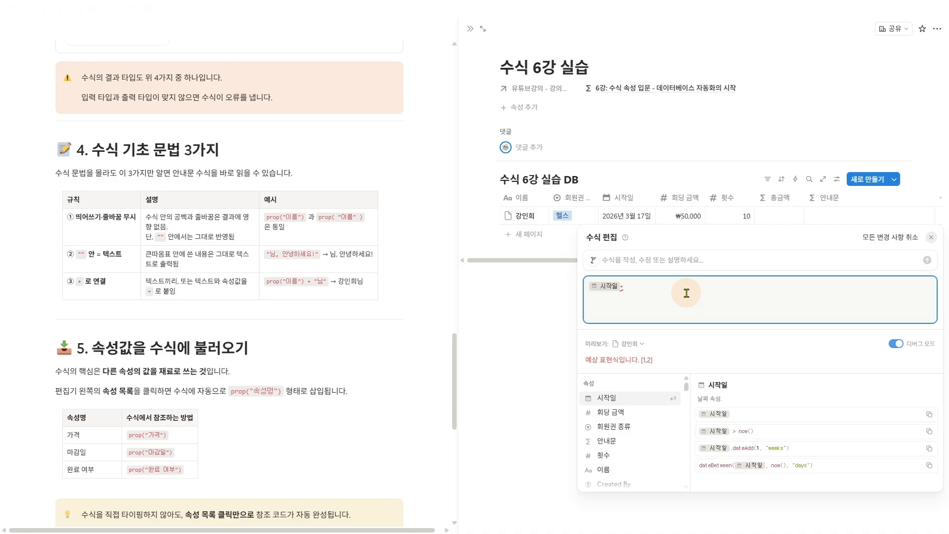
{"action": "left_click", "coordinate": [631, 413]}
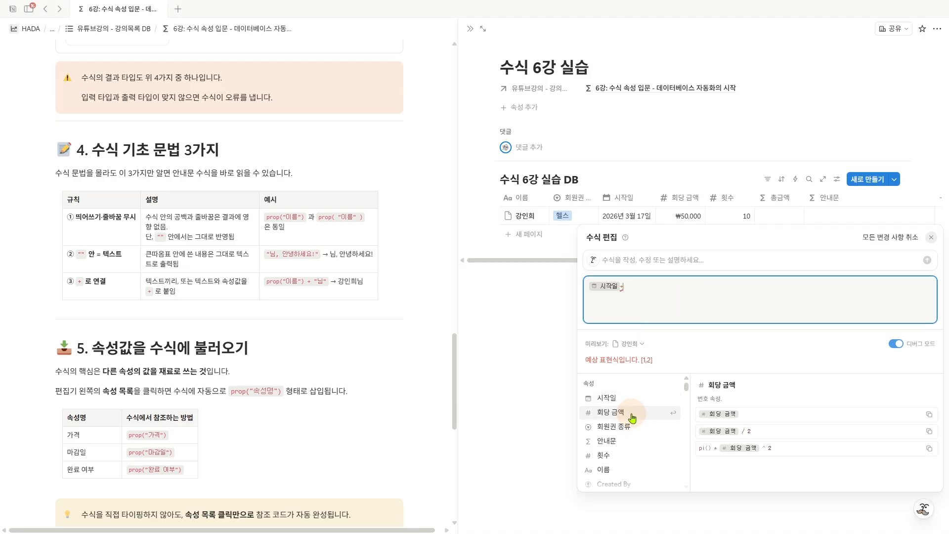
{"action": "left_click", "coordinate": [533, 351]}
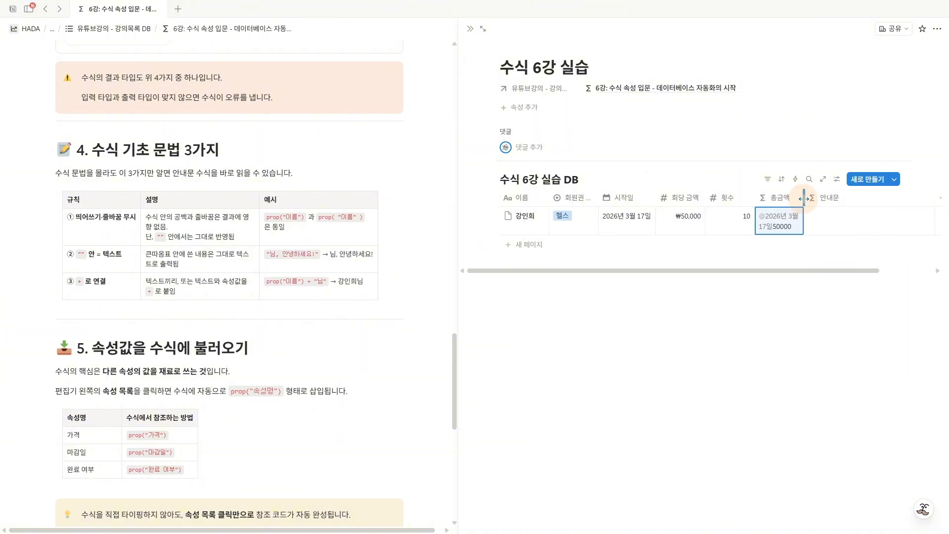
{"action": "left_click_drag", "start_coordinate": [804, 197], "coordinate": [861, 197]}
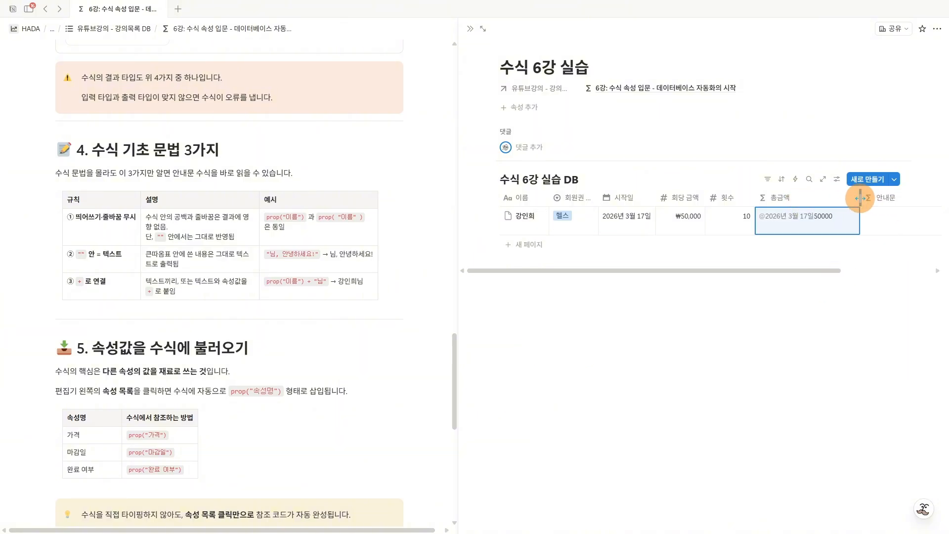
- Add spaces around the + in the 총금액 formula, put 회당 금액 on a new line, and save the formula
{"action": "left_click", "coordinate": [823, 232]}
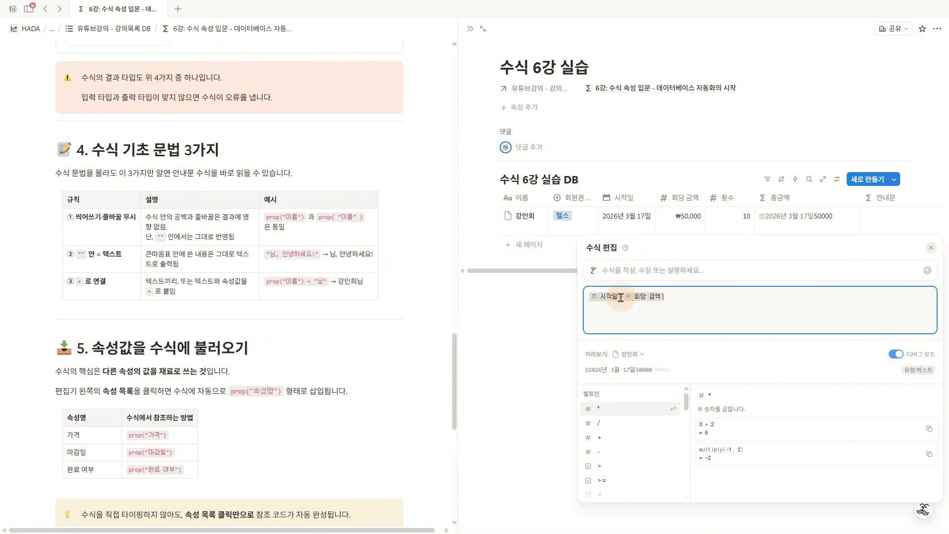
{"action": "left_click", "coordinate": [621, 297]}
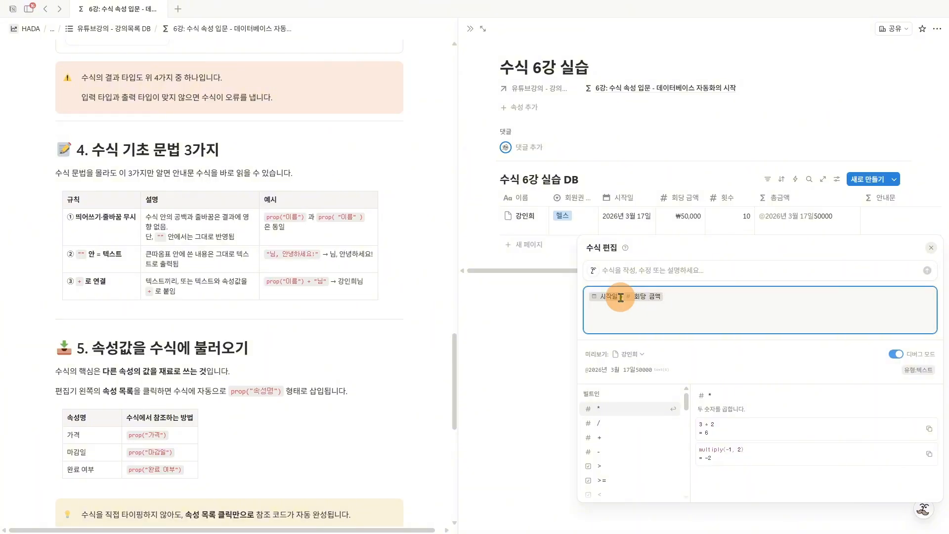
{"action": "left_click", "coordinate": [633, 370]}
{"action": "left_click_drag", "start_coordinate": [631, 370], "coordinate": [639, 371]}
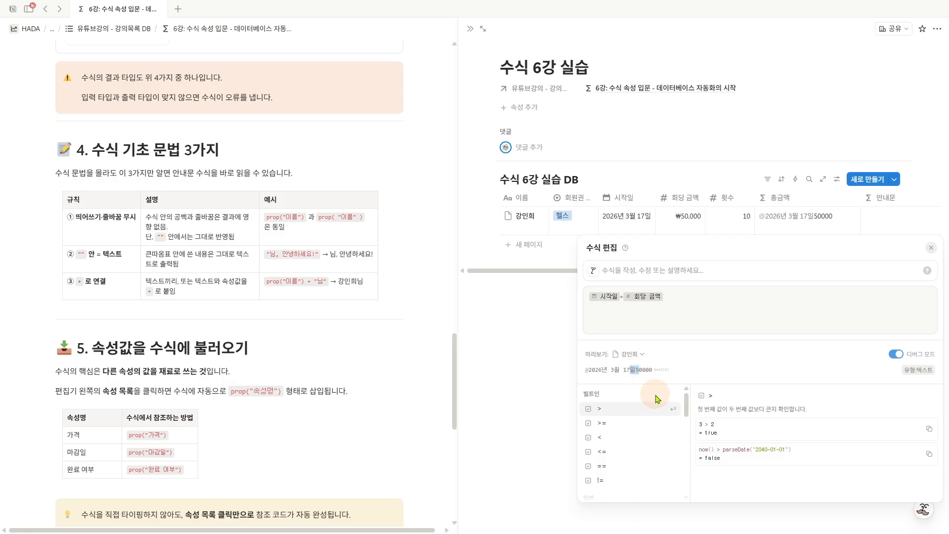
{"action": "left_click", "coordinate": [620, 298]}
{"action": "key", "text": "Right"}
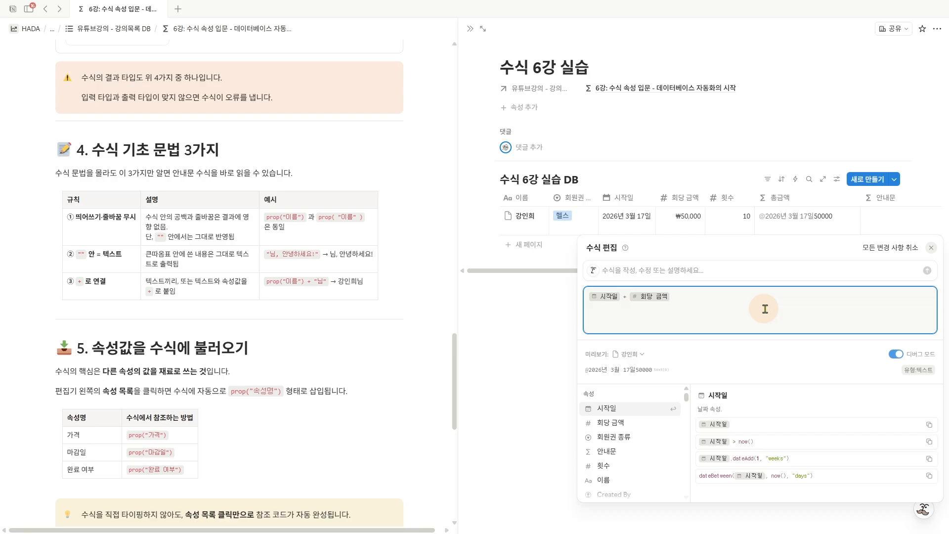
{"action": "key", "text": "shift+Return"}
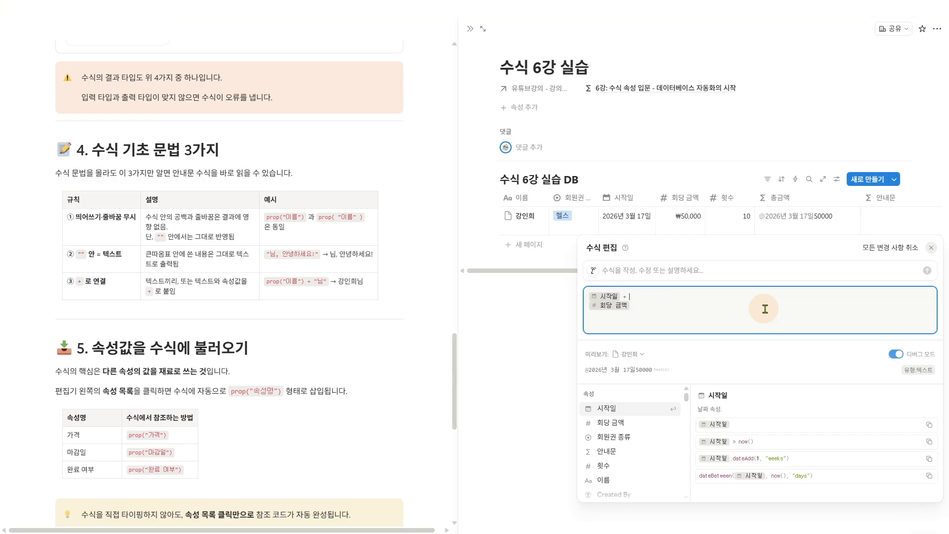
{"action": "left_click", "coordinate": [728, 177]}
- Compare the 총금액 result with its line-broken formula, and review the lesson's rule on text inside double quotes
{"action": "key", "text": "ctrl+2"}
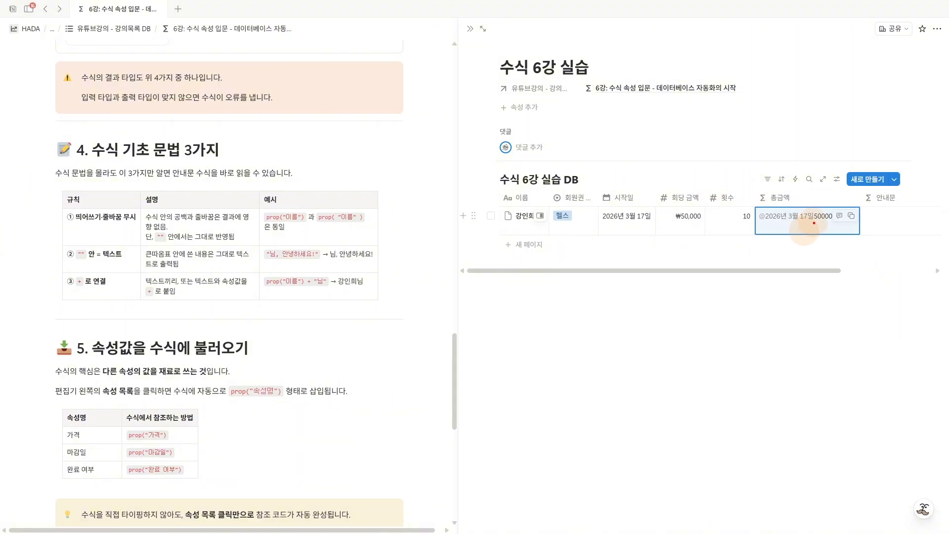
{"action": "left_click_drag", "start_coordinate": [814, 223], "coordinate": [831, 223]}
{"action": "left_click_drag", "start_coordinate": [764, 229], "coordinate": [796, 229]}
{"action": "key", "text": "Escape"}
{"action": "left_click", "coordinate": [794, 230]}
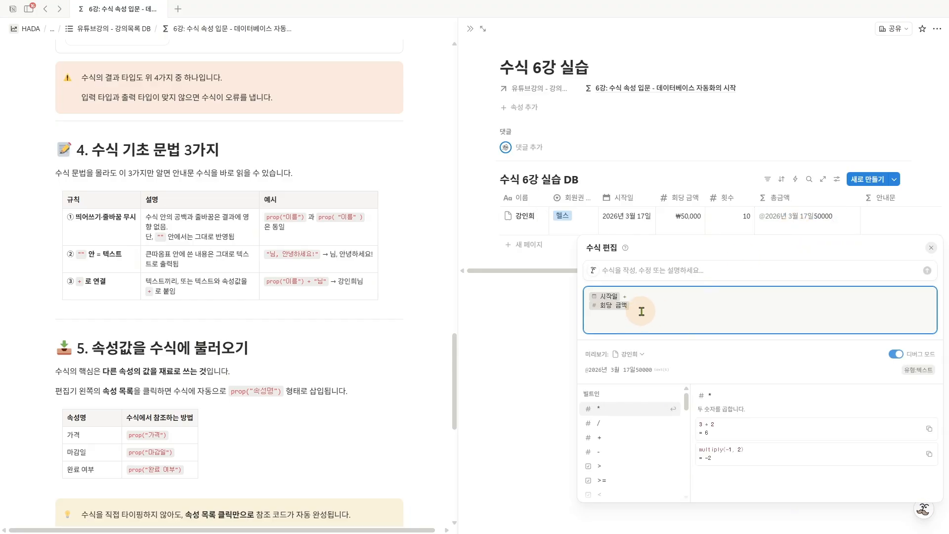
{"action": "left_click", "coordinate": [651, 296]}
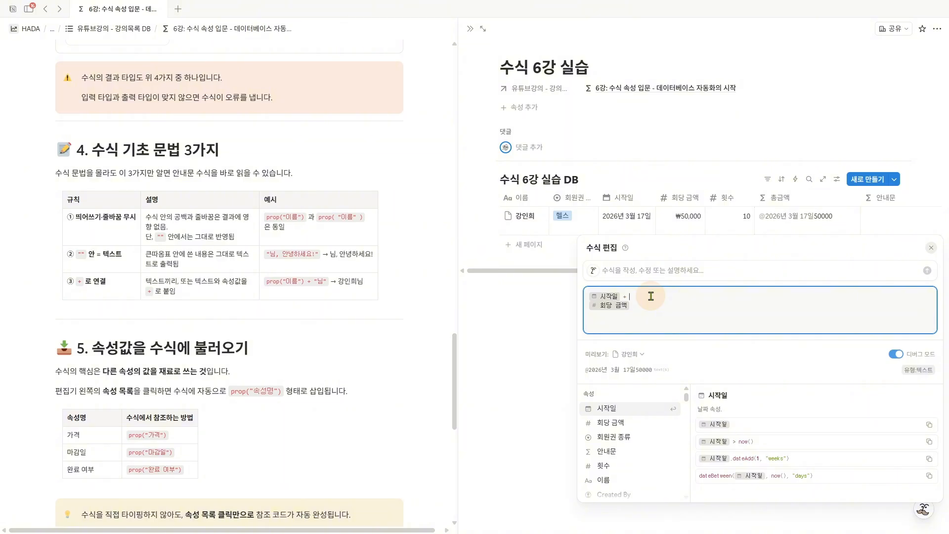
{"action": "left_click", "coordinate": [659, 188]}
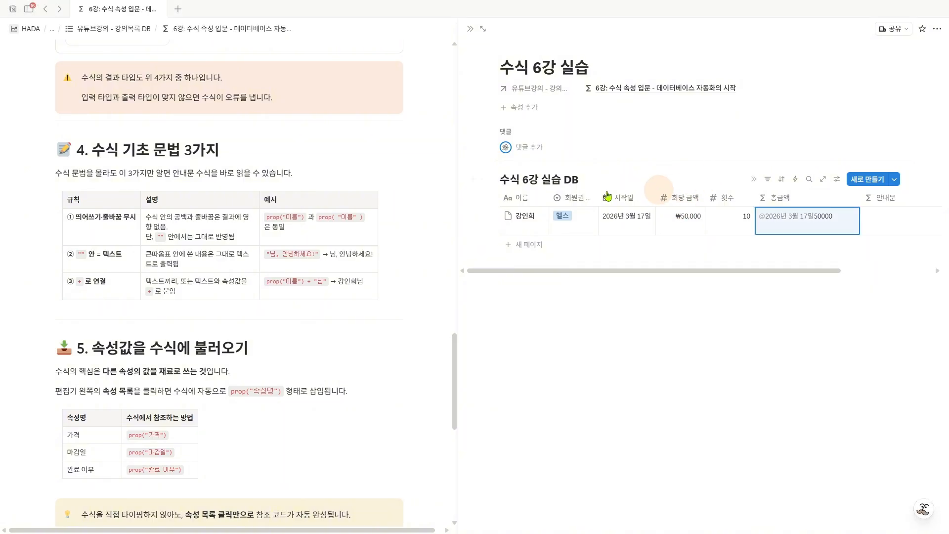
{"action": "mouse_move", "coordinate": [66, 264]}
{"action": "left_mouse_down"}
{"action": "mouse_move", "coordinate": [124, 264]}
{"action": "mouse_move", "coordinate": [78, 247]}
{"action": "mouse_move", "coordinate": [87, 246]}
{"action": "left_mouse_up"}
{"action": "left_click", "coordinate": [71, 246]}
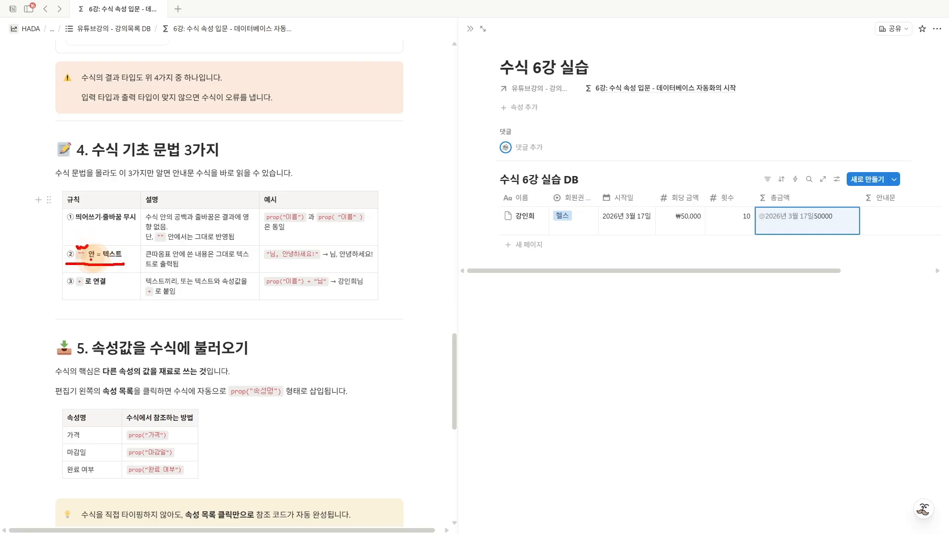
- Insert a quoted space, " ", with a second + between 시작일 and 회당 금액 in the single-line 총금액 formula
{"action": "left_click", "coordinate": [803, 224]}
{"action": "left_click", "coordinate": [627, 297]}
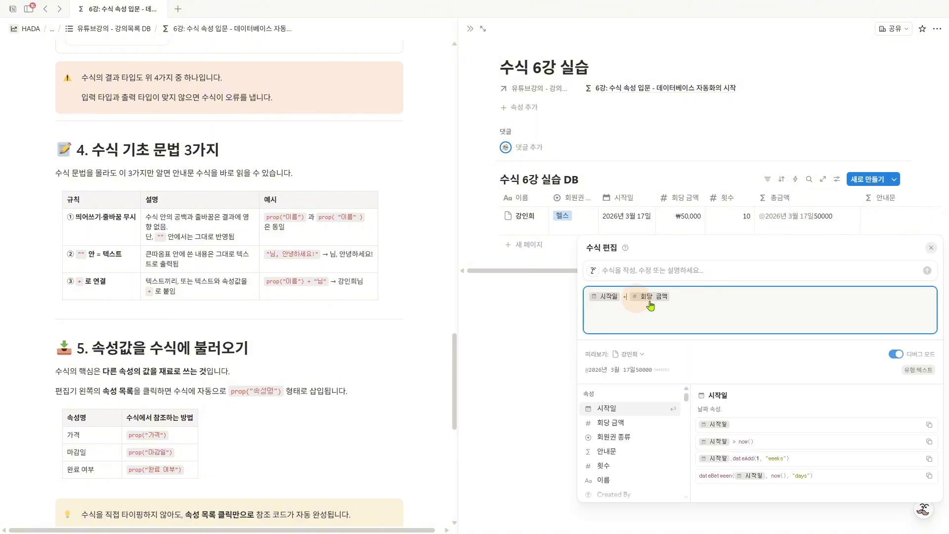
{"action": "type", "text": "\""}
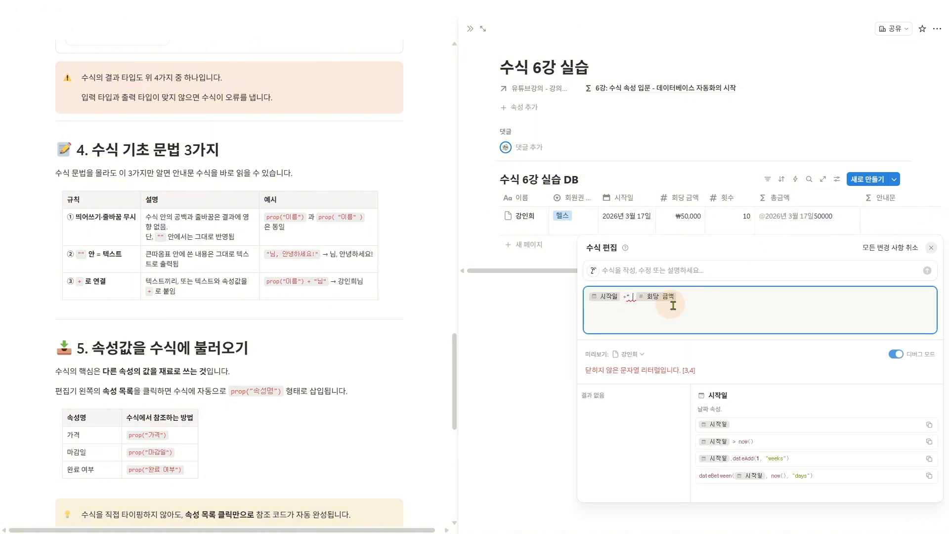
{"action": "type", "text": " \" "}
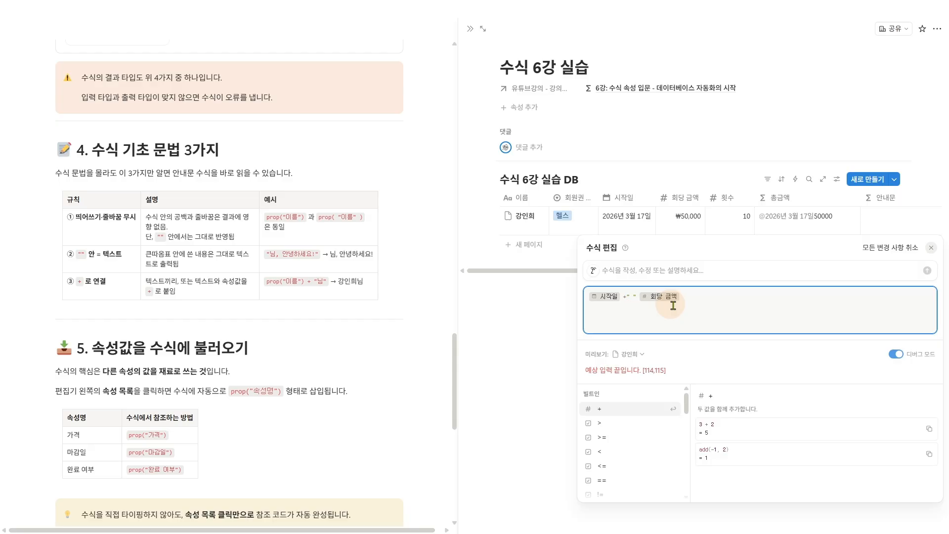
{"action": "type", "text": "+"}
{"action": "key", "text": "Left"}
{"action": "key", "text": "Left"}
{"action": "key", "text": "Left"}
{"action": "key", "text": "Left"}
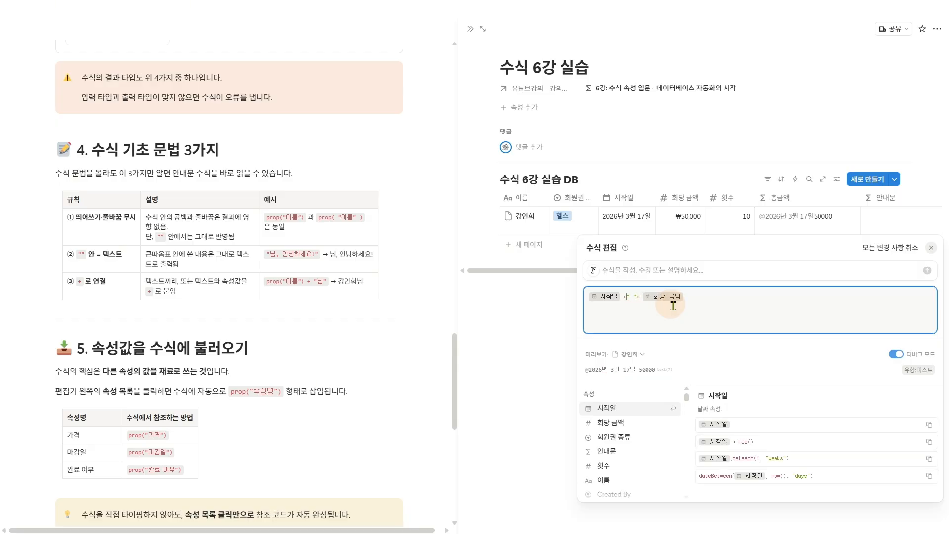
{"action": "key", "text": "Right"}
{"action": "key", "text": "Right"}
{"action": "key", "text": "Right"}
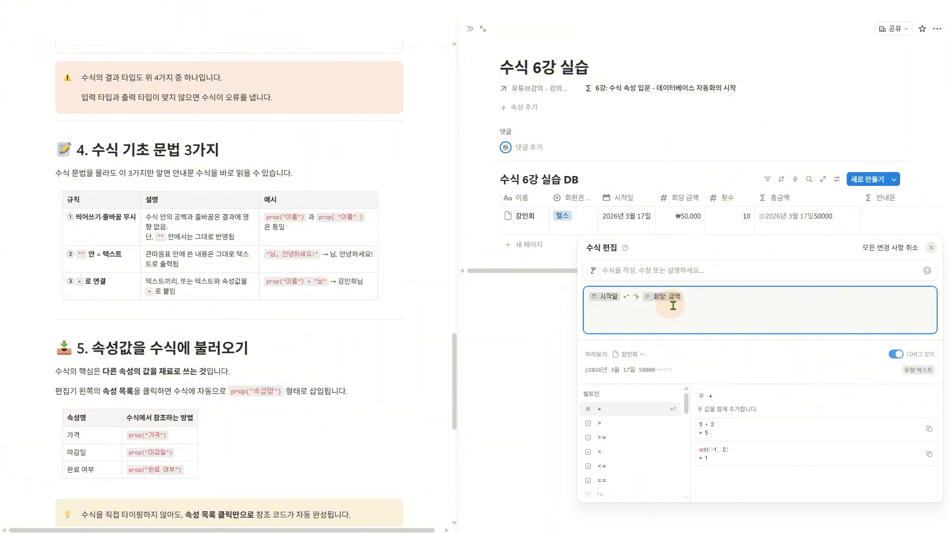
- Compare the space inside the quotes with the gap in the formula preview, and save the 총금액 formula
{"action": "left_click", "coordinate": [628, 299]}
{"action": "key", "text": "shift+Right"}
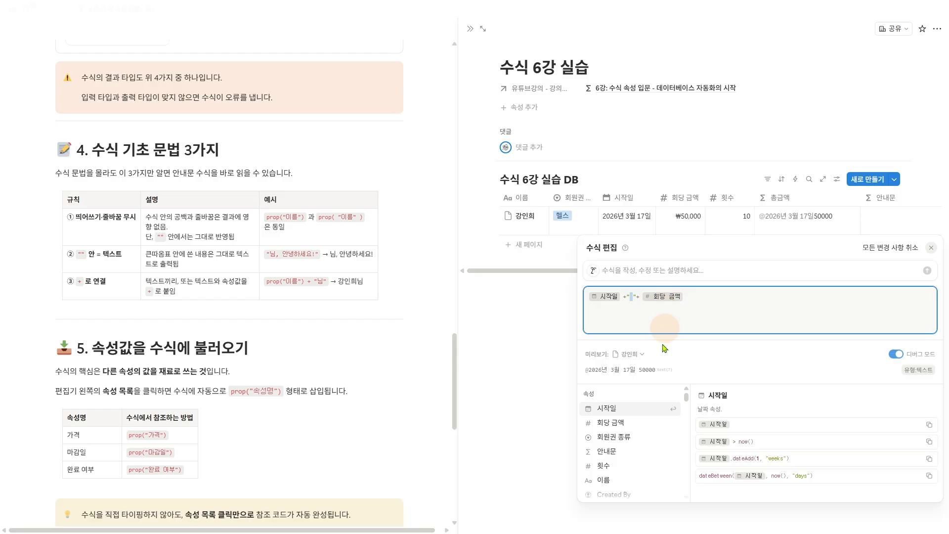
{"action": "left_click_drag", "start_coordinate": [631, 374], "coordinate": [645, 355]}
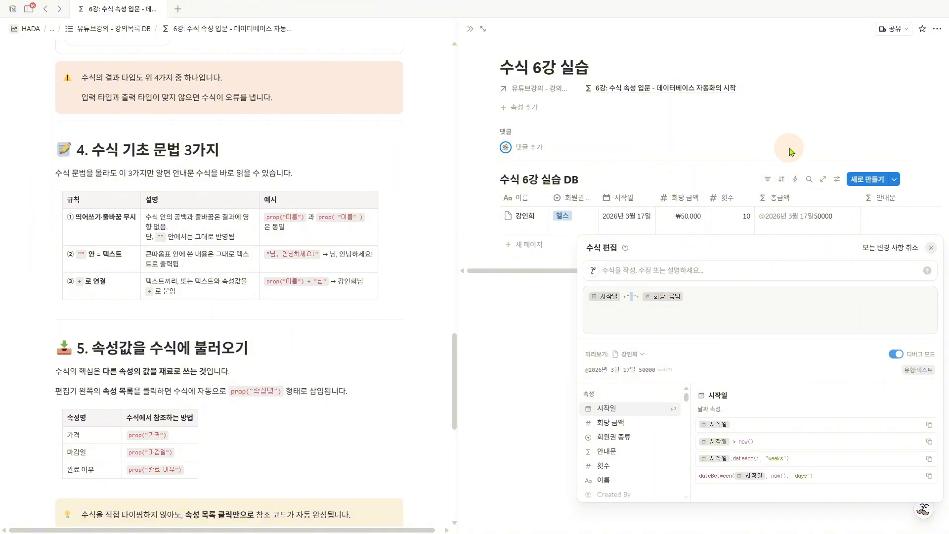
{"action": "left_click", "coordinate": [804, 216]}
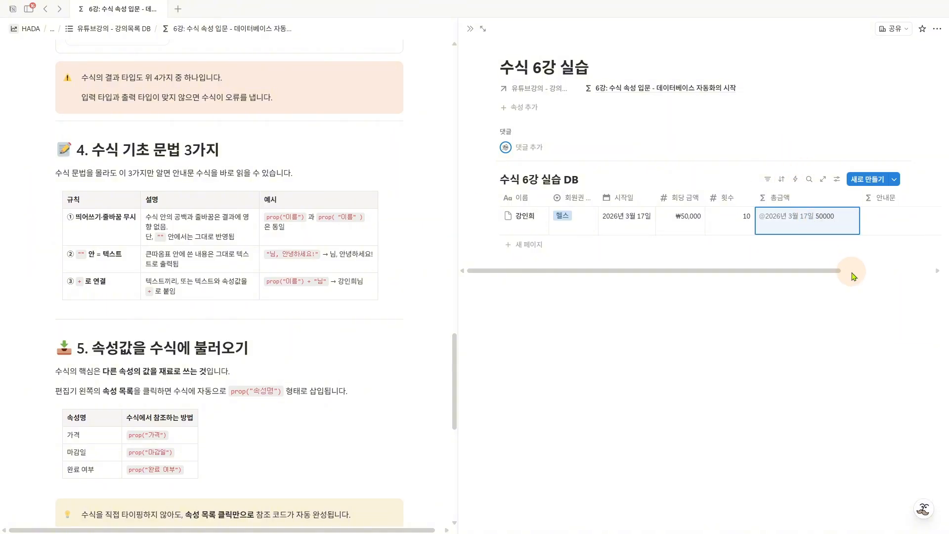
- Replace the space inside the double quotes of the 총금액 formula with a line break, and save the formula
{"action": "key", "text": "Return"}
{"action": "left_click", "coordinate": [629, 297]}
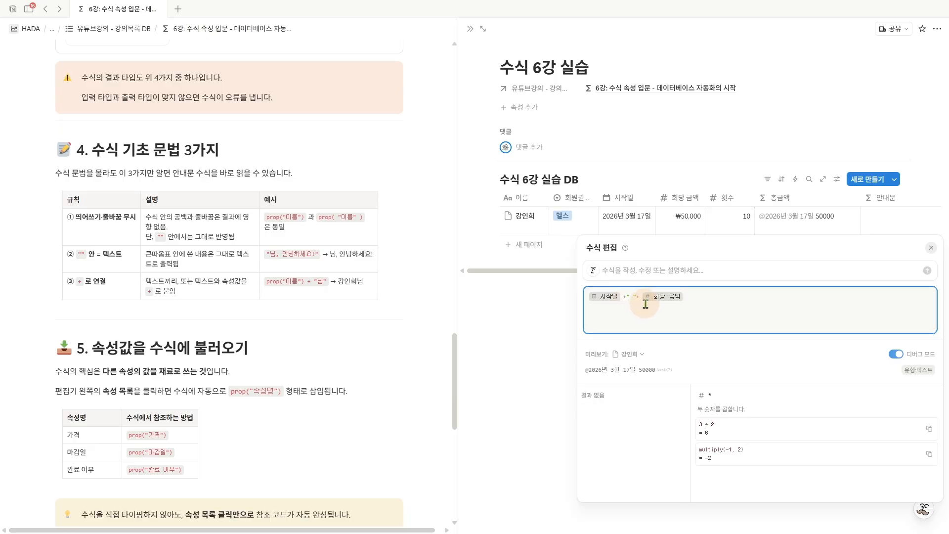
{"action": "key", "text": "BackSpace"}
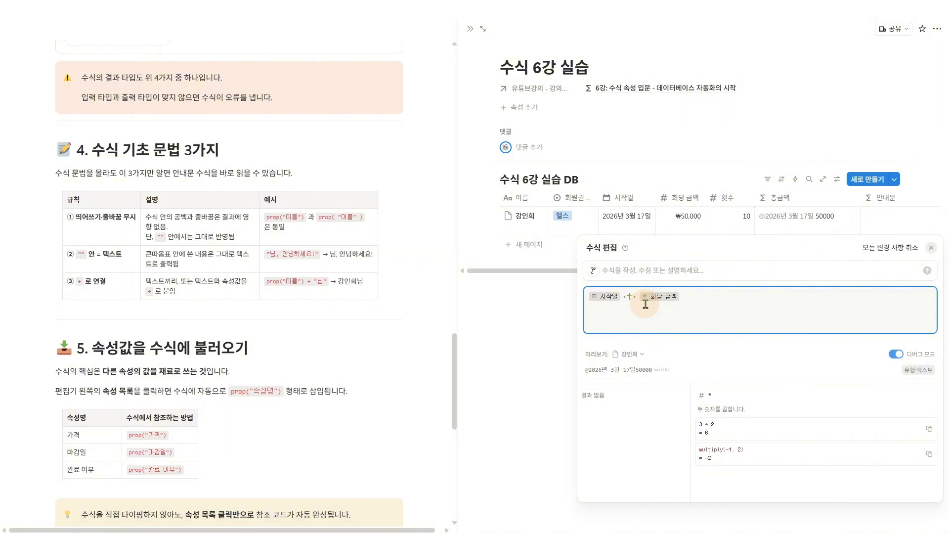
{"action": "key", "text": "shift+Return"}
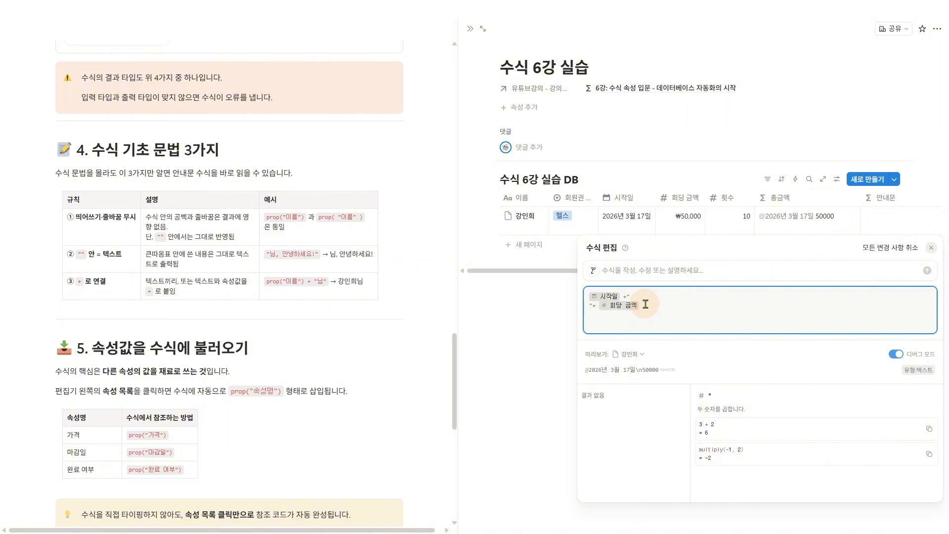
{"action": "left_click", "coordinate": [751, 170]}
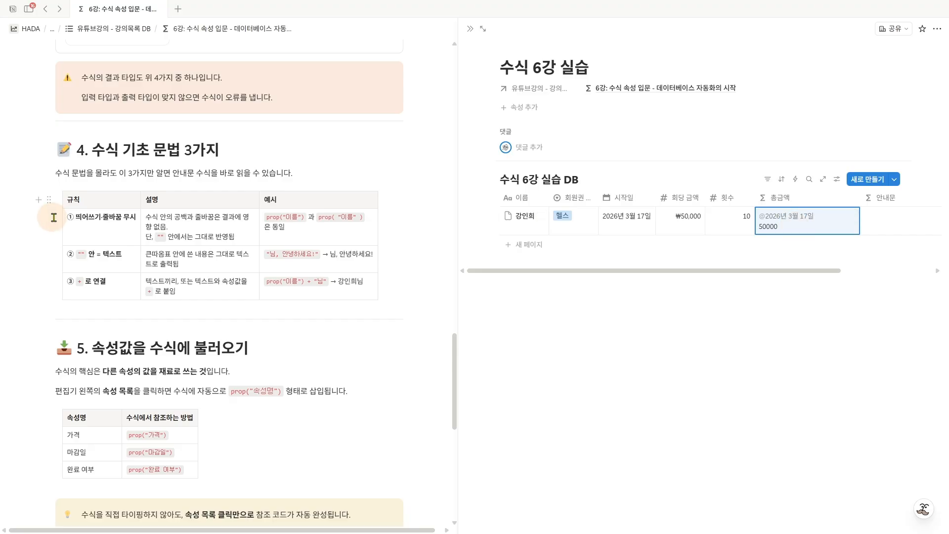
- Review the lesson's three syntax rules: ignored spaces and line breaks, quoted text, and joining with +
{"action": "key", "text": "ctrl+2"}
{"action": "left_click_drag", "start_coordinate": [58, 216], "coordinate": [70, 209]}
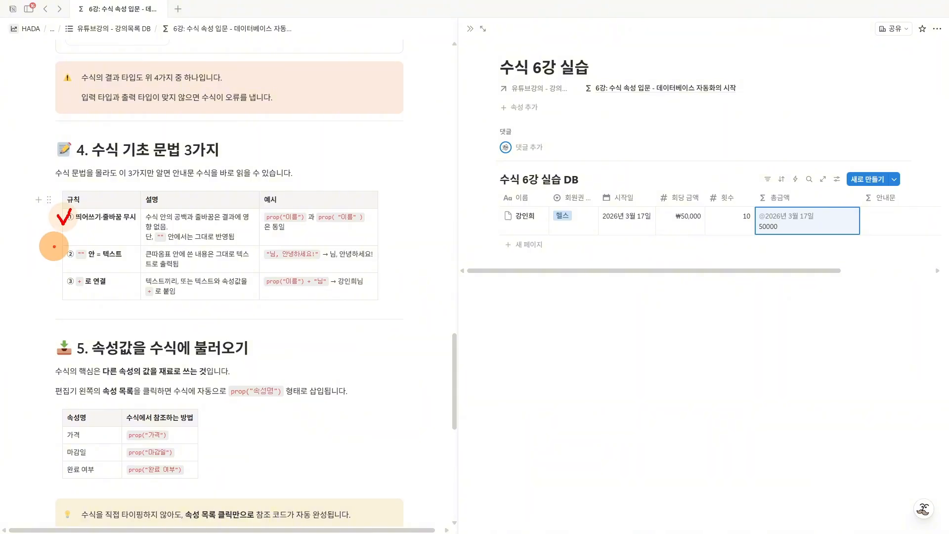
{"action": "mouse_move", "coordinate": [54, 246]}
{"action": "left_mouse_down"}
{"action": "mouse_move", "coordinate": [58, 258]}
{"action": "mouse_move", "coordinate": [67, 247]}
{"action": "left_mouse_up"}
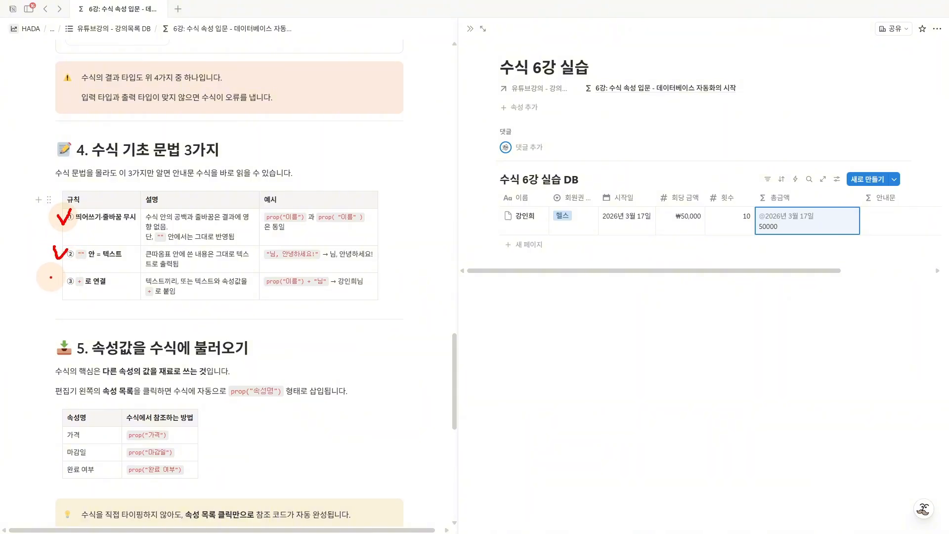
{"action": "left_click_drag", "start_coordinate": [47, 272], "coordinate": [117, 283]}
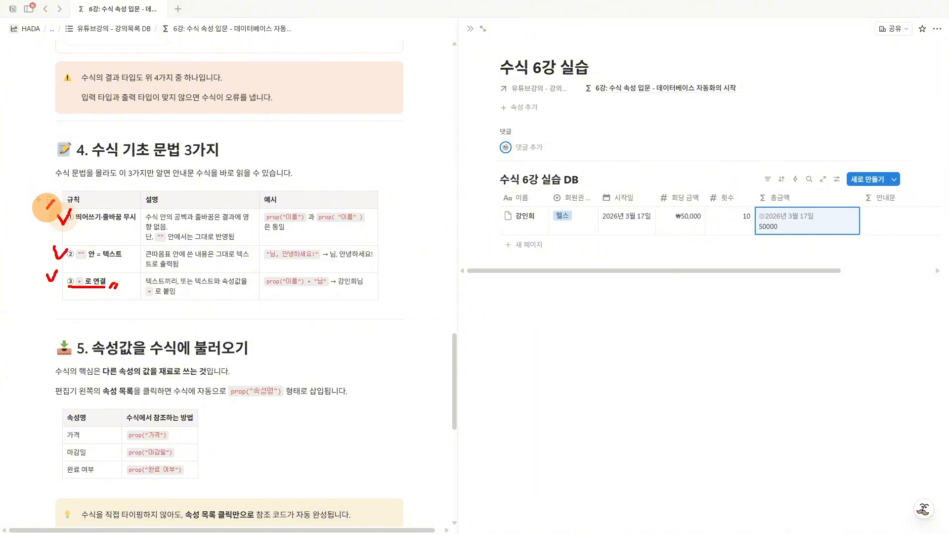
{"action": "mouse_move", "coordinate": [49, 202]}
{"action": "left_mouse_down"}
{"action": "mouse_move", "coordinate": [48, 263]}
{"action": "mouse_move", "coordinate": [60, 285]}
{"action": "left_mouse_up"}
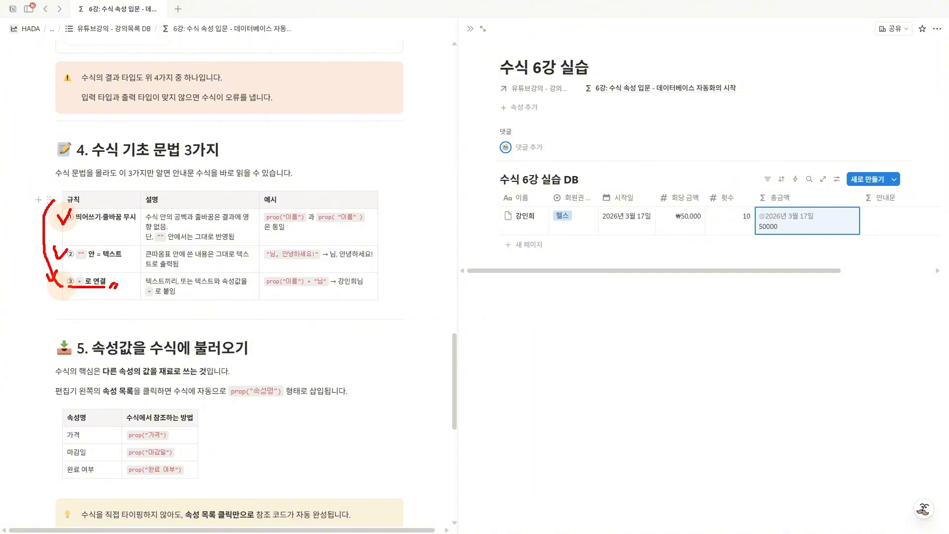
{"action": "key", "text": "Escape"}
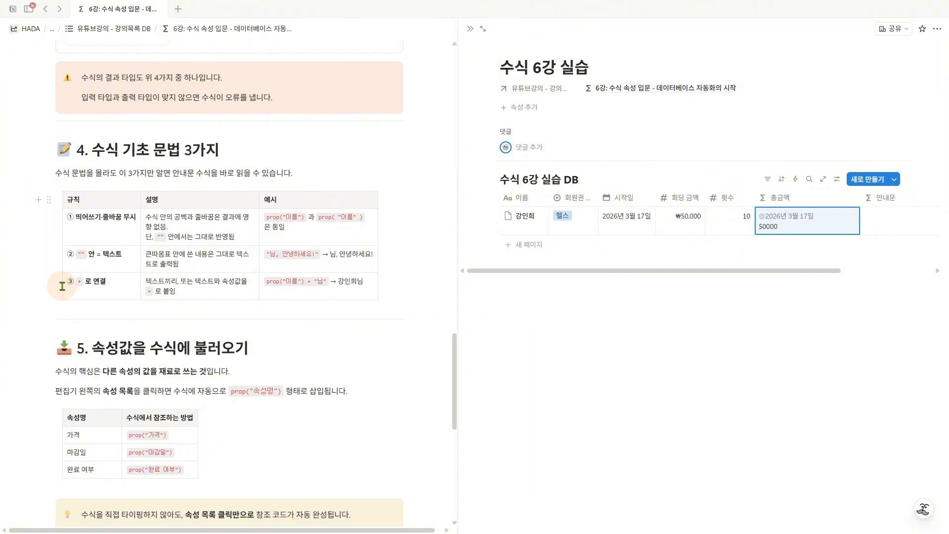
- Empty the 총금액 formula, look through the available properties, and insert the 시작일 property
{"action": "left_click", "coordinate": [796, 236]}
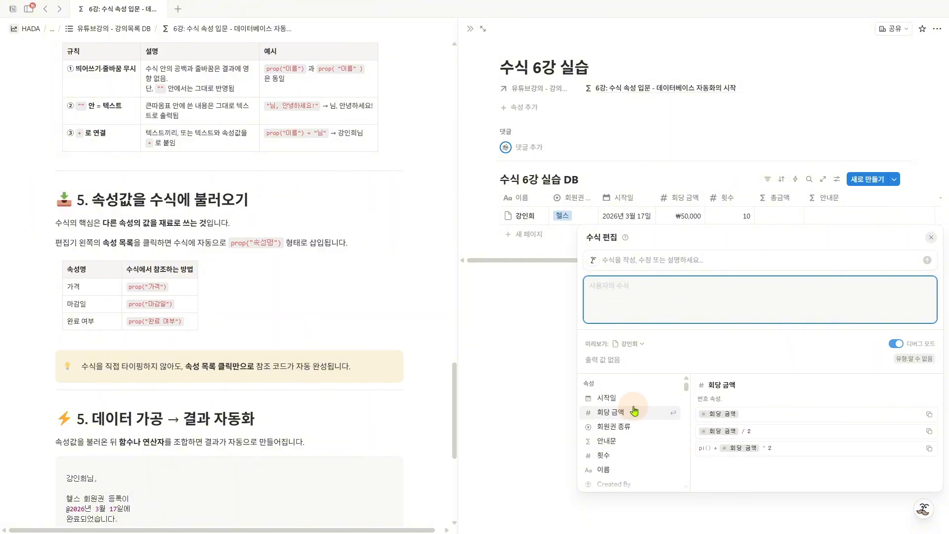
{"action": "scroll", "coordinate": [634, 411], "scroll_direction": "down", "scroll_amount": 5}
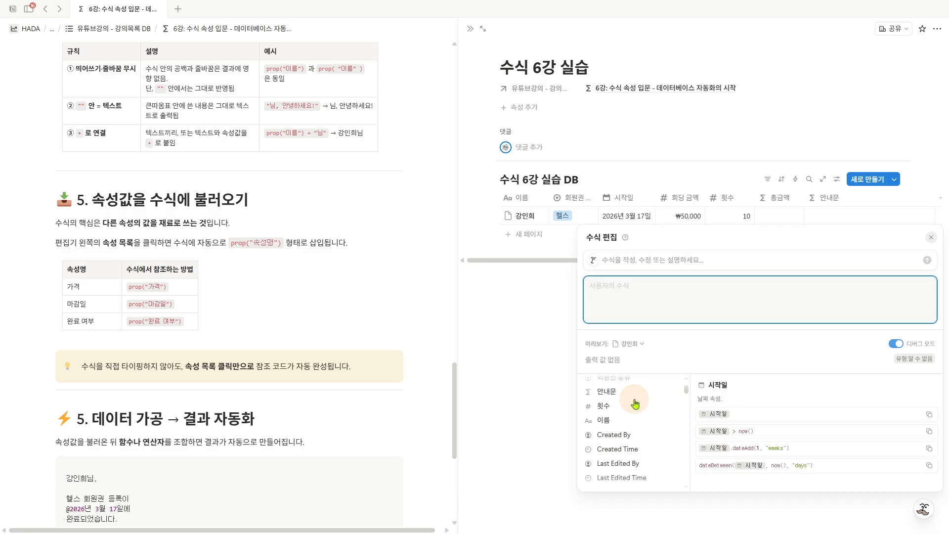
{"action": "scroll", "coordinate": [636, 407], "scroll_direction": "up", "scroll_amount": 5}
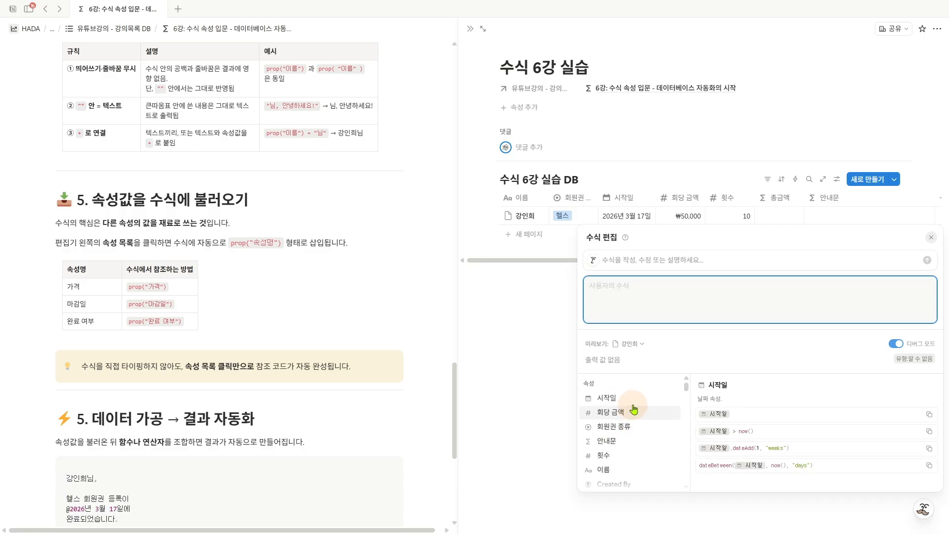
{"action": "left_click", "coordinate": [635, 403]}
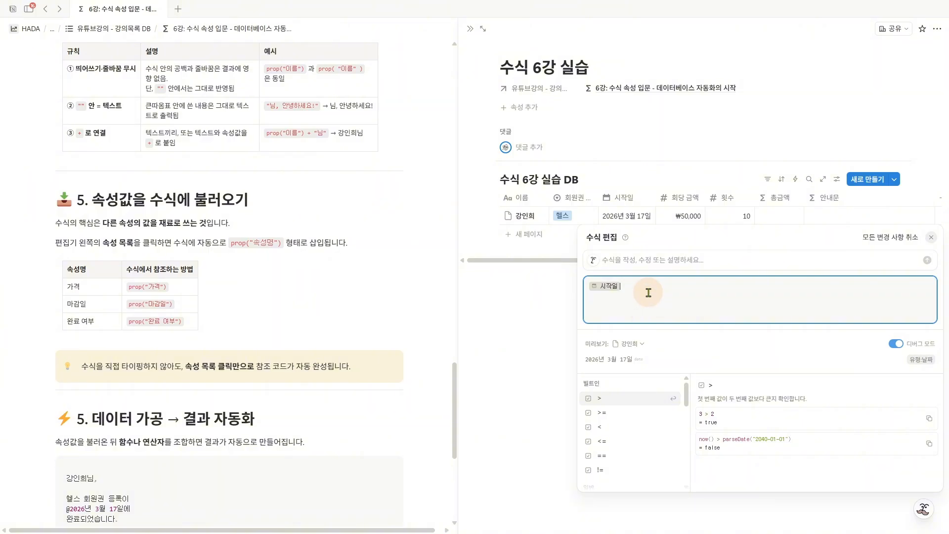
- Replace the 시작일 property in the 총금액 formula with the typed text 회당금액
{"action": "key", "text": "BackSpace"}
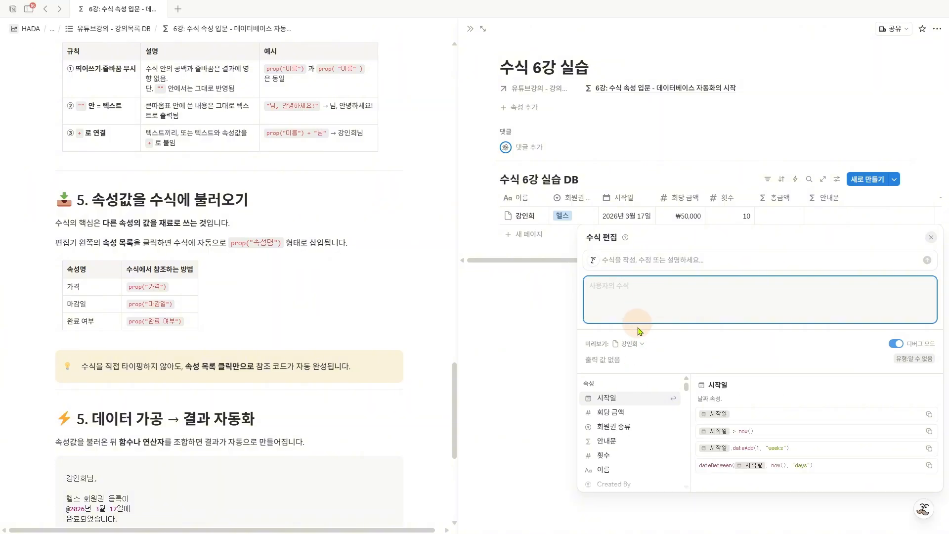
{"action": "scroll", "coordinate": [642, 404], "scroll_direction": "down", "scroll_amount": 5}
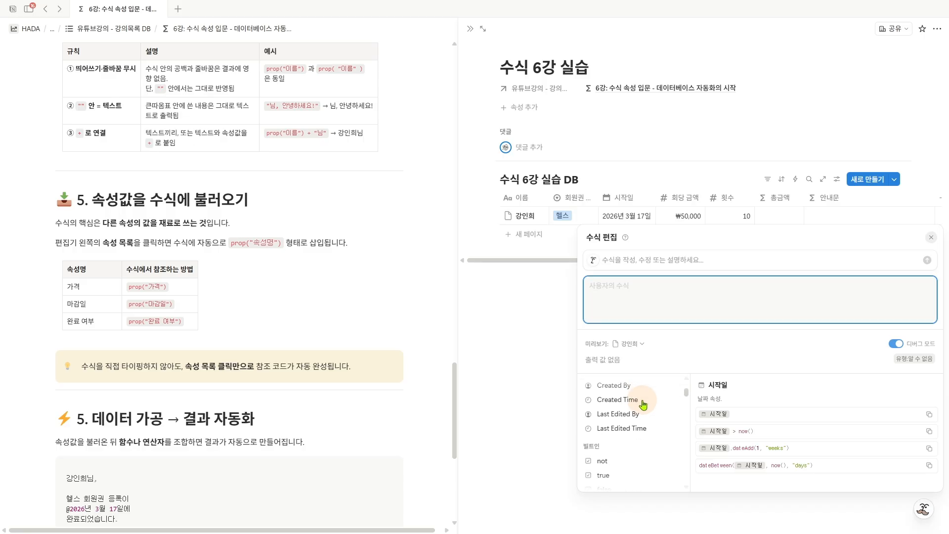
{"action": "scroll", "coordinate": [642, 405], "scroll_direction": "up", "scroll_amount": 5}
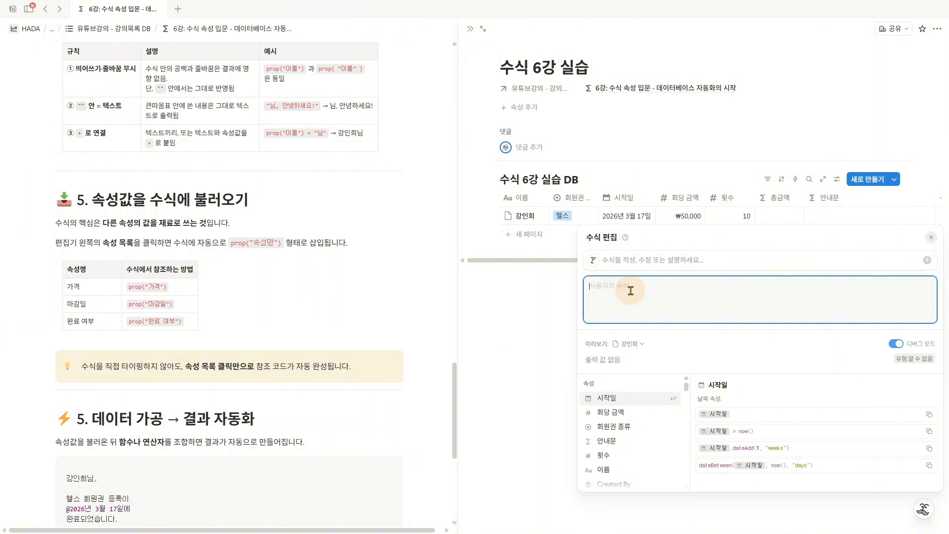
{"action": "type", "text": "회대"}
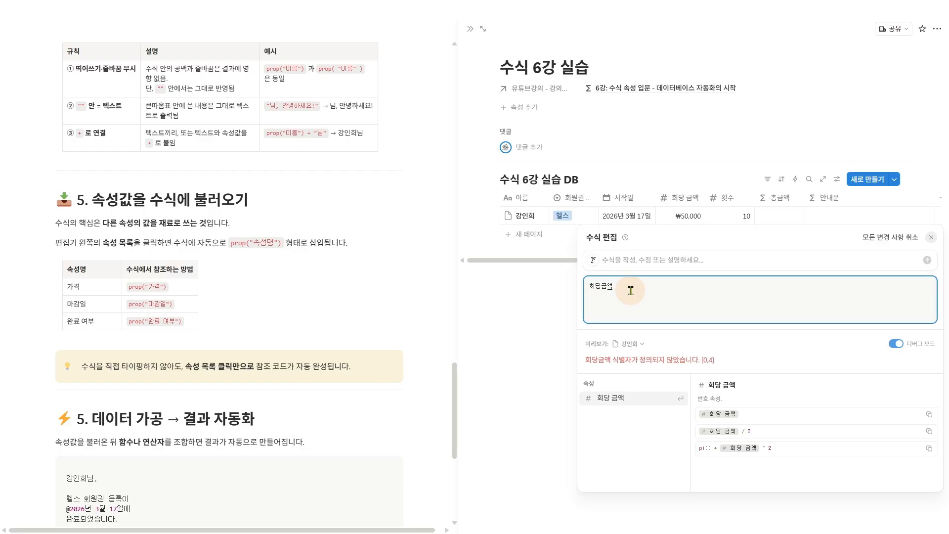
- Compare the typed text 회당금액 in the formula with the suggested 회당 금액 property and its spacing
{"action": "mouse_move", "coordinate": [585, 287]}
{"action": "left_mouse_down"}
{"action": "mouse_move", "coordinate": [569, 295]}
{"action": "mouse_move", "coordinate": [563, 368]}
{"action": "mouse_move", "coordinate": [572, 386]}
{"action": "mouse_move", "coordinate": [580, 376]}
{"action": "left_mouse_up"}
{"action": "key", "text": "Escape"}
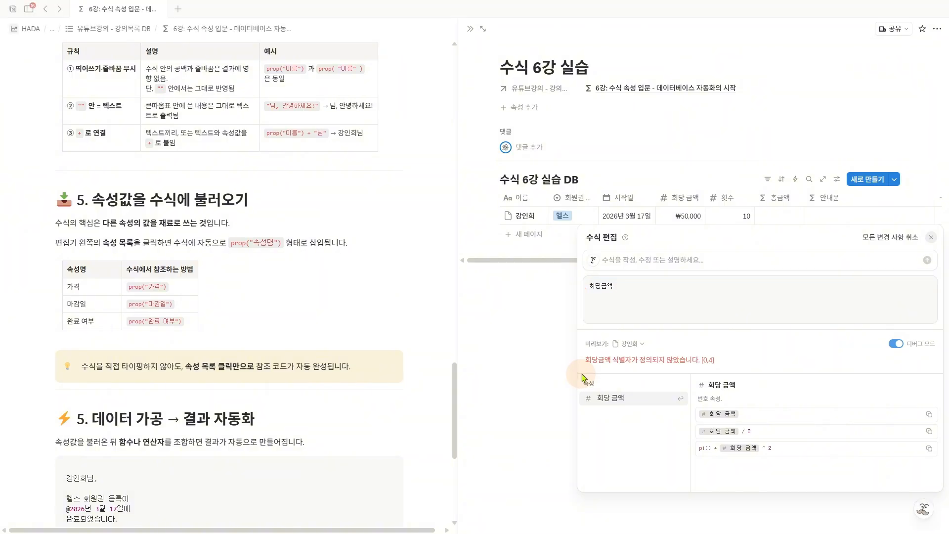
{"action": "key", "text": "ctrl+2"}
{"action": "left_click_drag", "start_coordinate": [596, 279], "coordinate": [605, 273]}
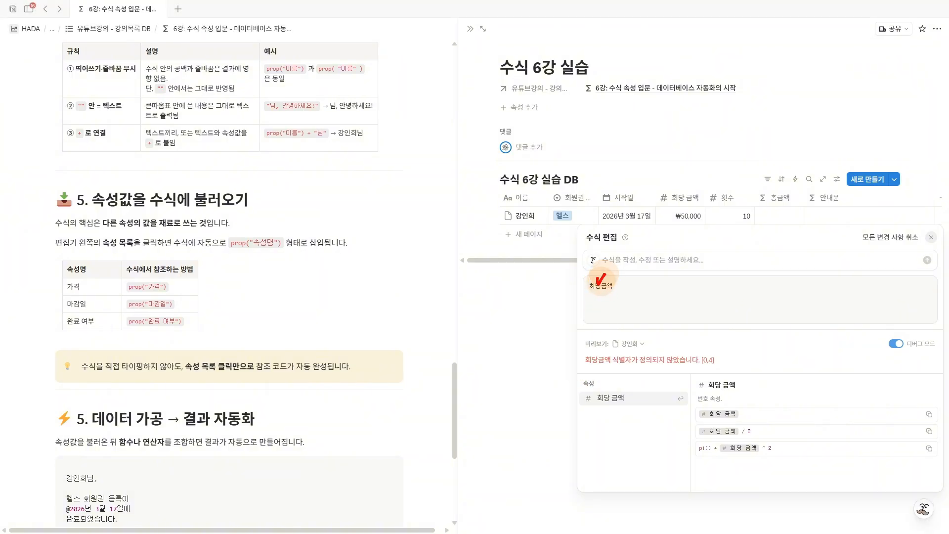
{"action": "left_click_drag", "start_coordinate": [606, 387], "coordinate": [614, 384]}
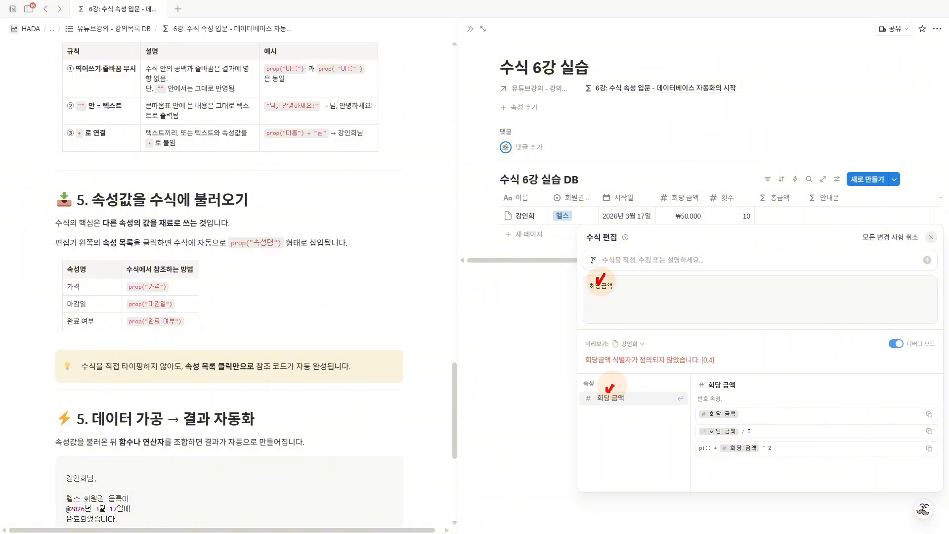
{"action": "key", "text": "Escape"}
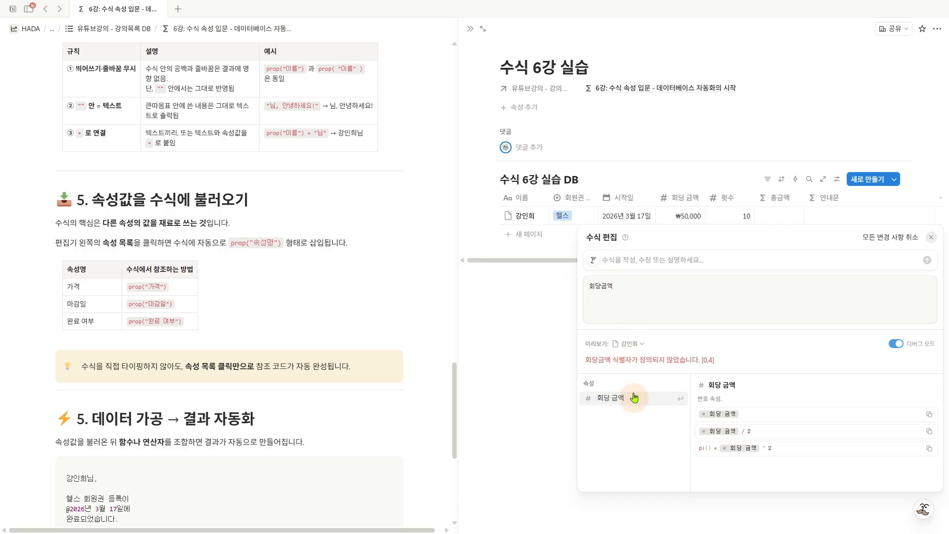
- Convert the typed text into the suggested 회당 금액 property and save the 총금액 formula
{"action": "left_click", "coordinate": [626, 289]}
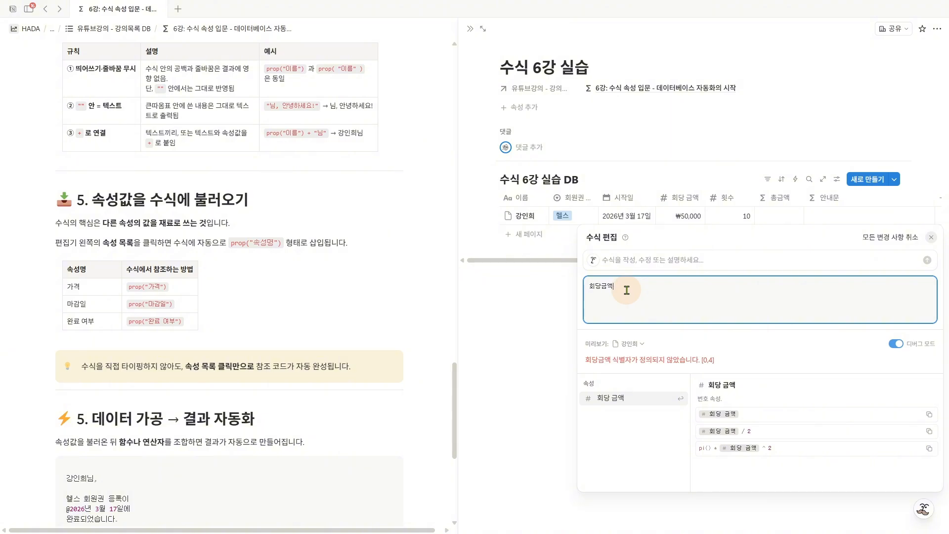
{"action": "key", "text": "Return"}
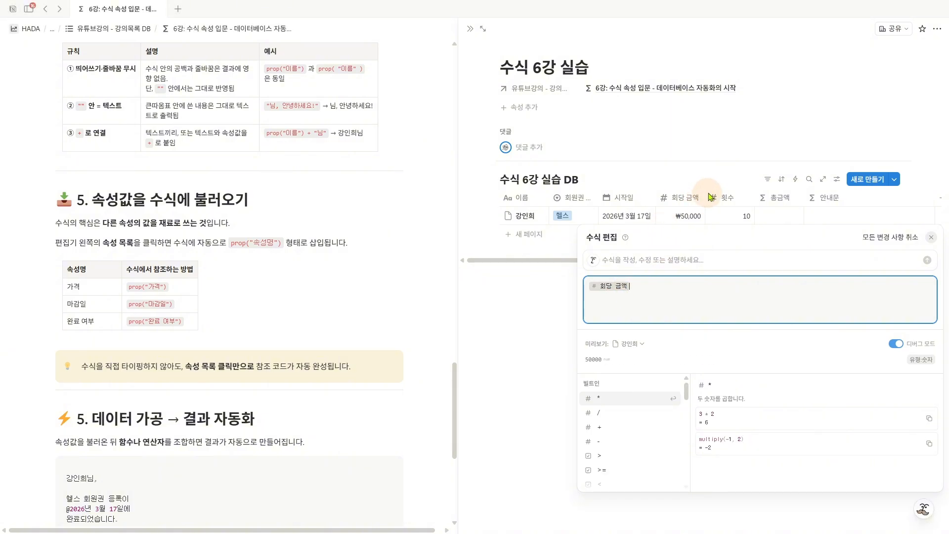
{"action": "key", "text": "Escape"}
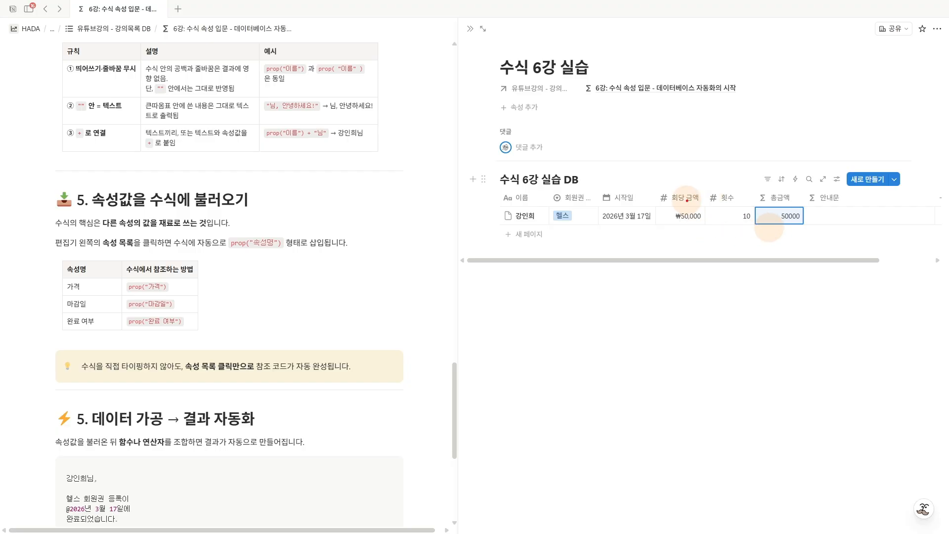
- Trace the reference from the 회당 금액 column to the 총금액 result, and examine the 회당 금액 and 횟수 values
{"action": "mouse_move", "coordinate": [697, 201]}
{"action": "left_mouse_down"}
{"action": "mouse_move", "coordinate": [688, 205]}
{"action": "mouse_move", "coordinate": [673, 186]}
{"action": "mouse_move", "coordinate": [698, 200]}
{"action": "mouse_move", "coordinate": [703, 186]}
{"action": "mouse_move", "coordinate": [758, 175]}
{"action": "mouse_move", "coordinate": [779, 228]}
{"action": "mouse_move", "coordinate": [802, 226]}
{"action": "left_mouse_up"}
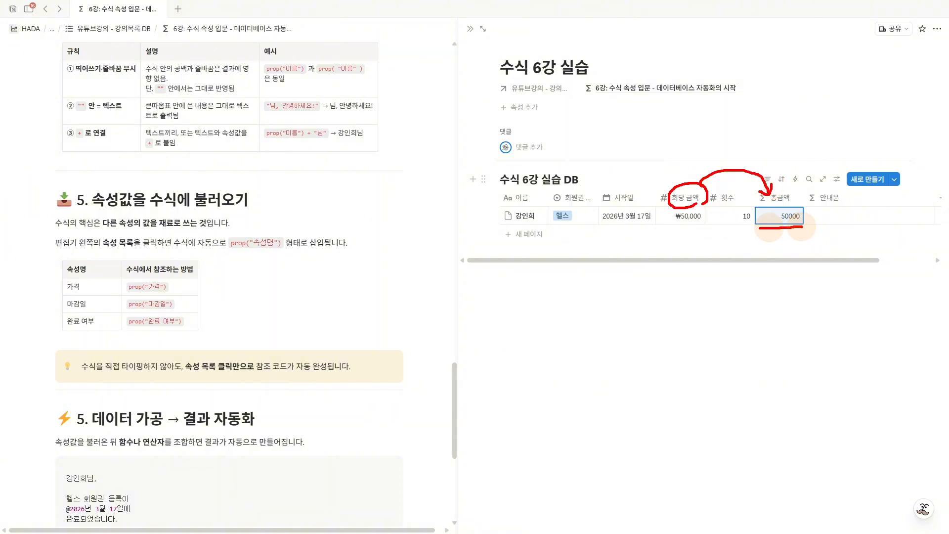
{"action": "key", "text": "Escape"}
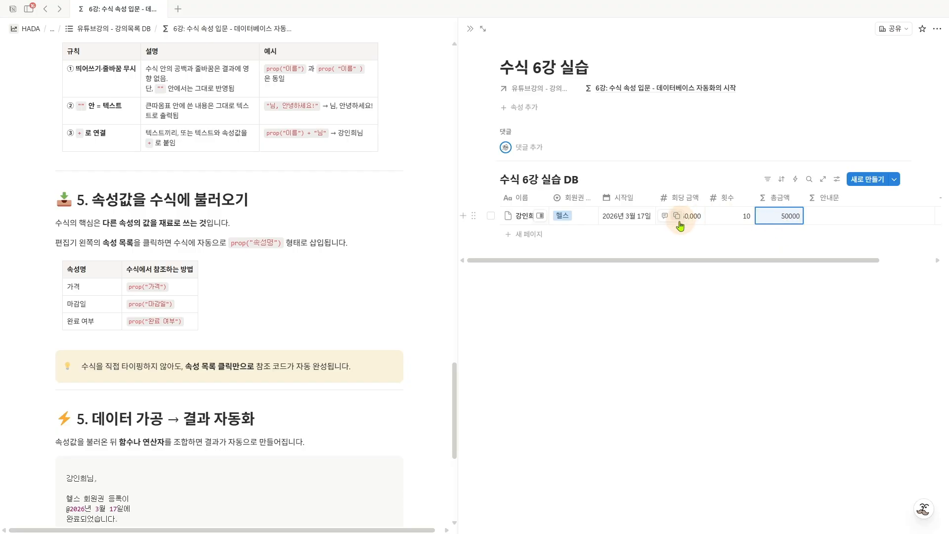
{"action": "mouse_move", "coordinate": [671, 224]}
{"action": "left_mouse_down"}
{"action": "mouse_move", "coordinate": [708, 221]}
{"action": "mouse_move", "coordinate": [713, 243]}
{"action": "mouse_move", "coordinate": [729, 222]}
{"action": "left_mouse_up"}
{"action": "mouse_move", "coordinate": [712, 253]}
{"action": "left_mouse_down"}
{"action": "mouse_move", "coordinate": [694, 271]}
{"action": "mouse_move", "coordinate": [716, 273]}
{"action": "left_mouse_up"}
{"action": "key", "text": "Escape"}
- Extend the 총금액 formula to multiply 회당 금액 by the 횟수 property using *, and save it
{"action": "left_click", "coordinate": [781, 218]}
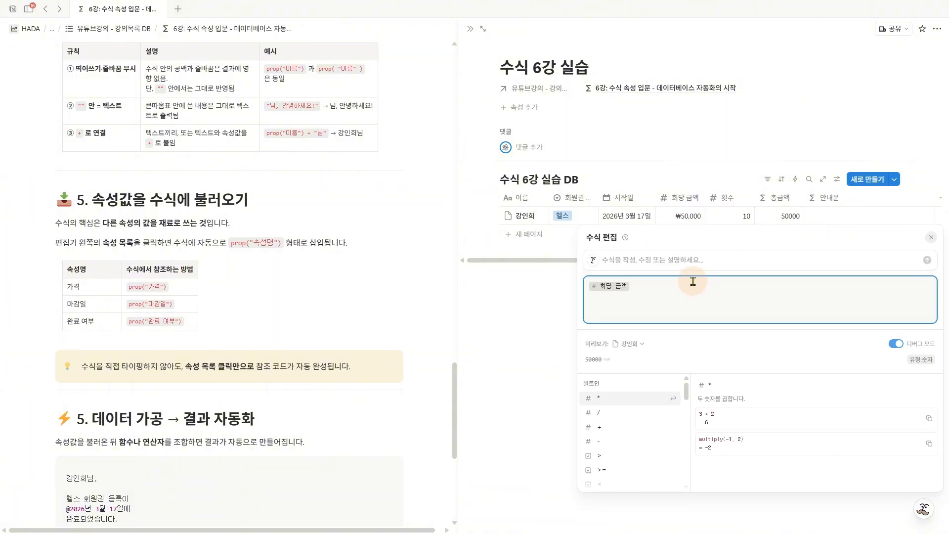
{"action": "type", "text": "*"}
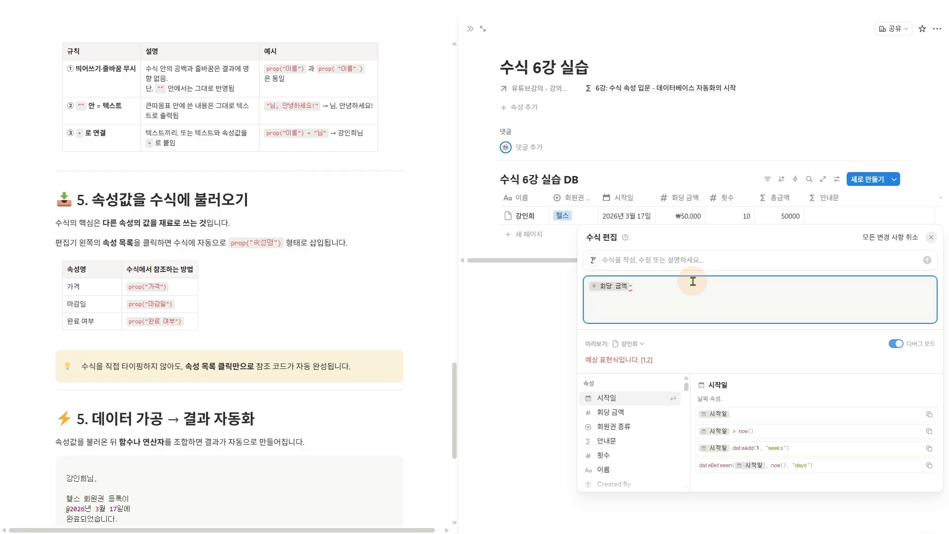
{"action": "left_click_drag", "start_coordinate": [721, 187], "coordinate": [739, 185]}
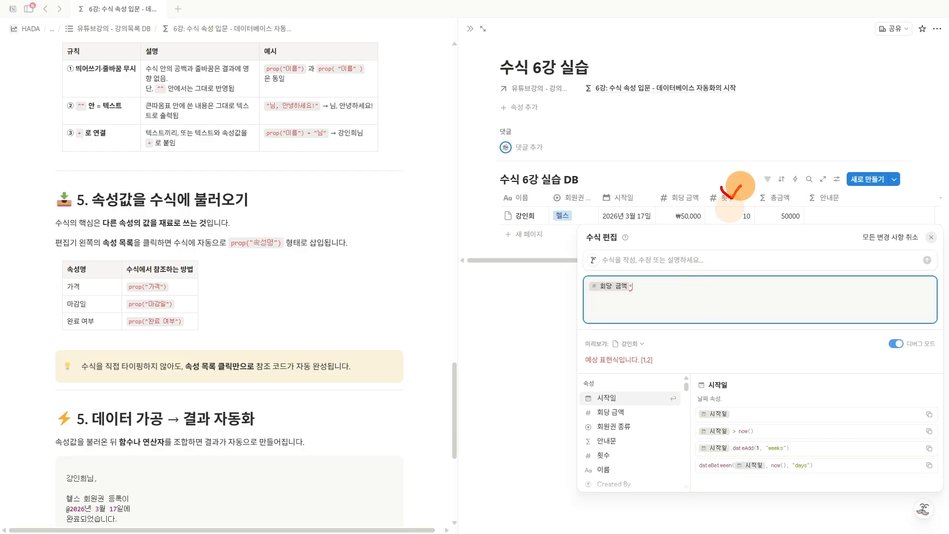
{"action": "key", "text": "Escape"}
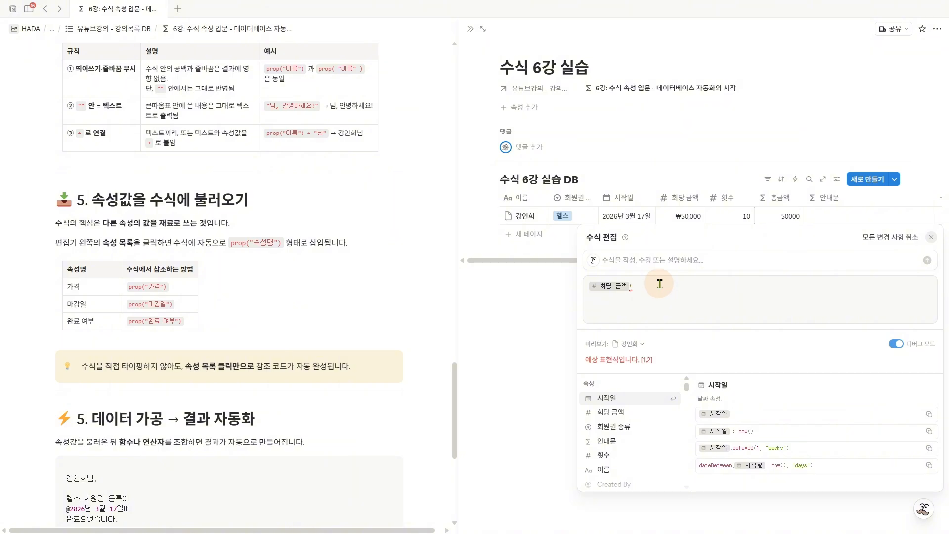
{"action": "scroll", "coordinate": [618, 423], "scroll_direction": "down", "scroll_amount": 1}
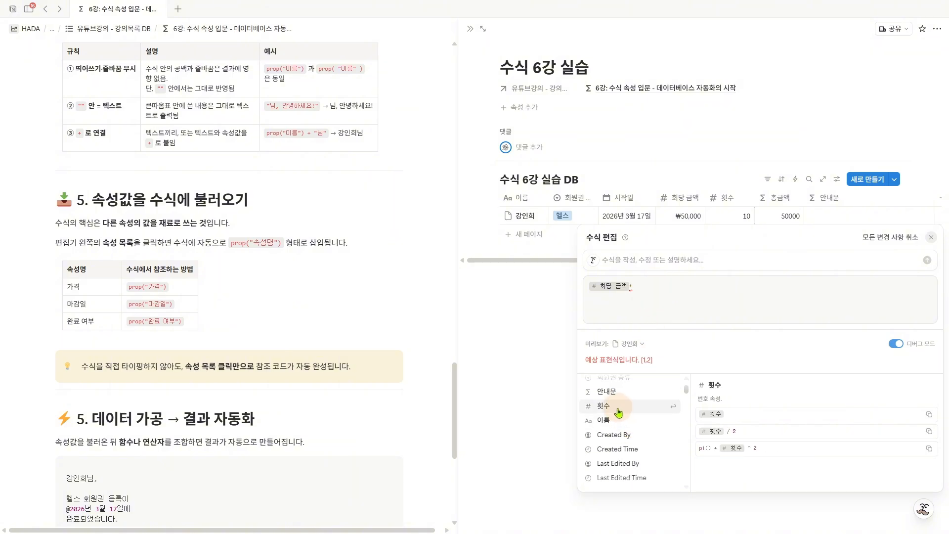
{"action": "left_click", "coordinate": [618, 407]}
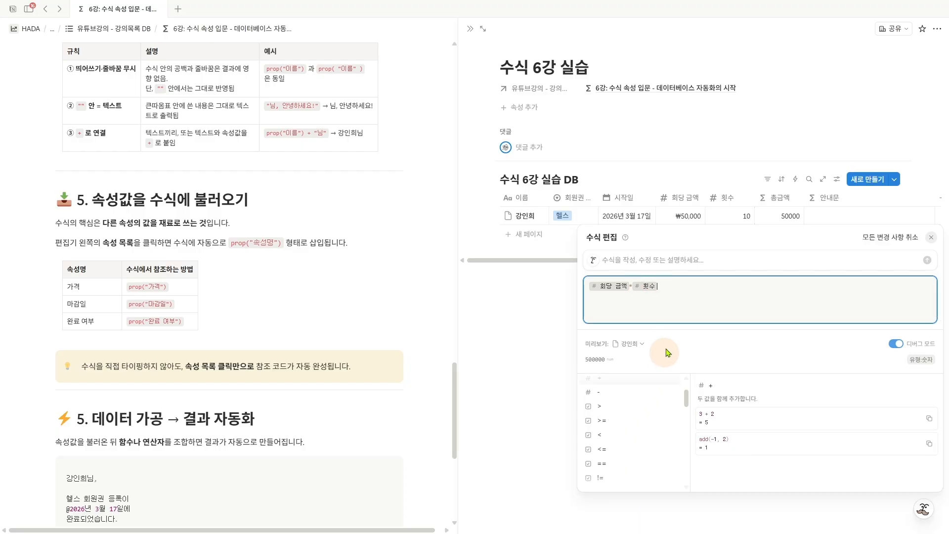
{"action": "left_click", "coordinate": [735, 170]}
{"action": "mouse_move", "coordinate": [772, 224]}
{"action": "left_mouse_down"}
{"action": "mouse_move", "coordinate": [799, 223]}
{"action": "mouse_move", "coordinate": [786, 223]}
{"action": "left_mouse_up"}
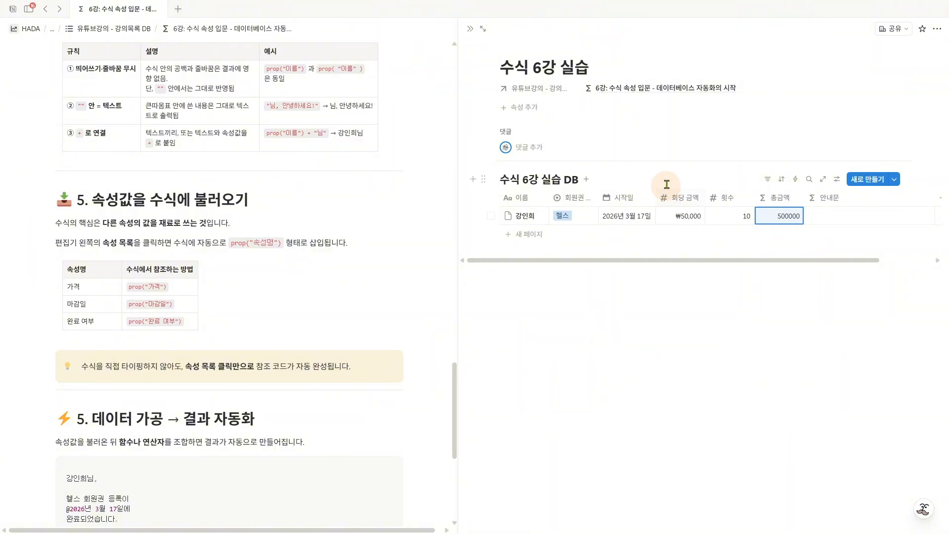
{"action": "mouse_move", "coordinate": [684, 181]}
{"action": "left_mouse_down"}
{"action": "mouse_move", "coordinate": [763, 184]}
{"action": "mouse_move", "coordinate": [767, 176]}
{"action": "left_mouse_up"}
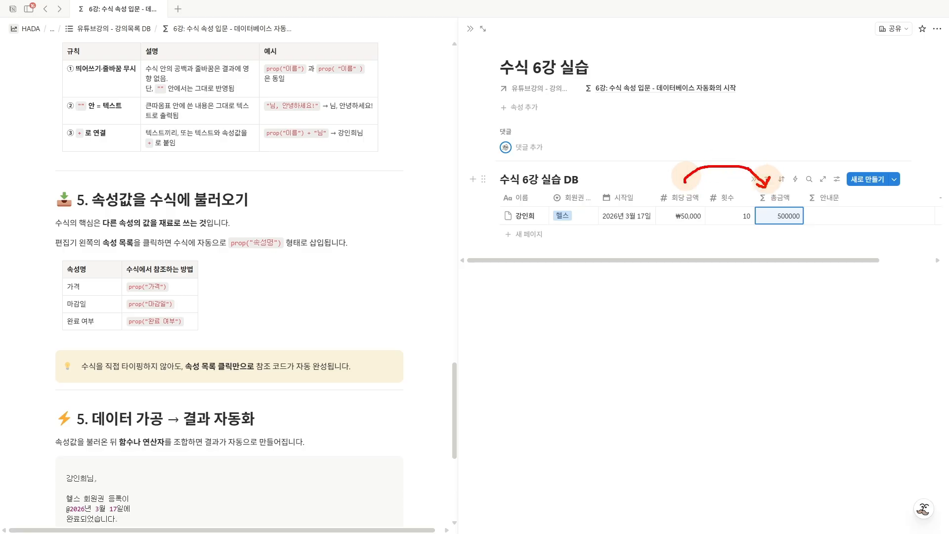
- Set the row's 회당 금액 to 30000 and check the recalculated 총금액
{"action": "left_click", "coordinate": [690, 216]}
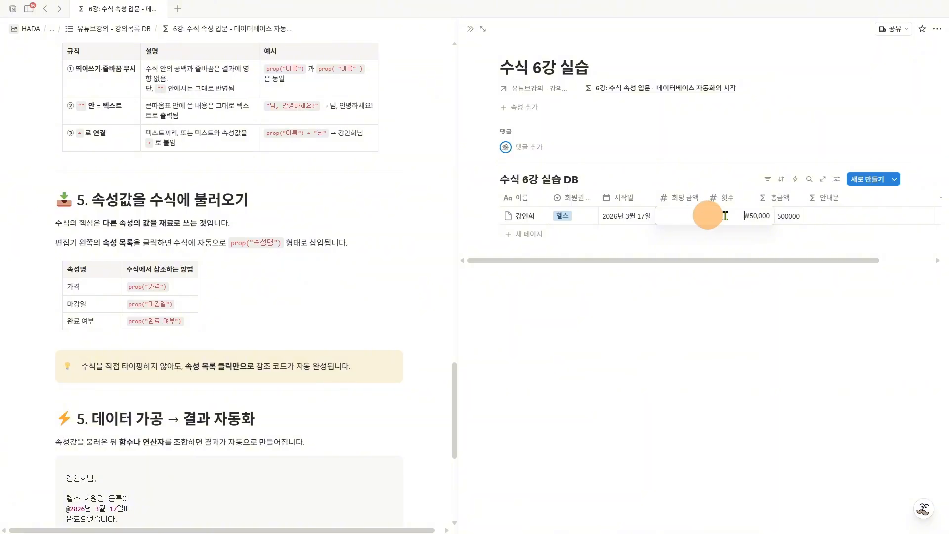
{"action": "left_click_drag", "start_coordinate": [724, 215], "coordinate": [812, 215]}
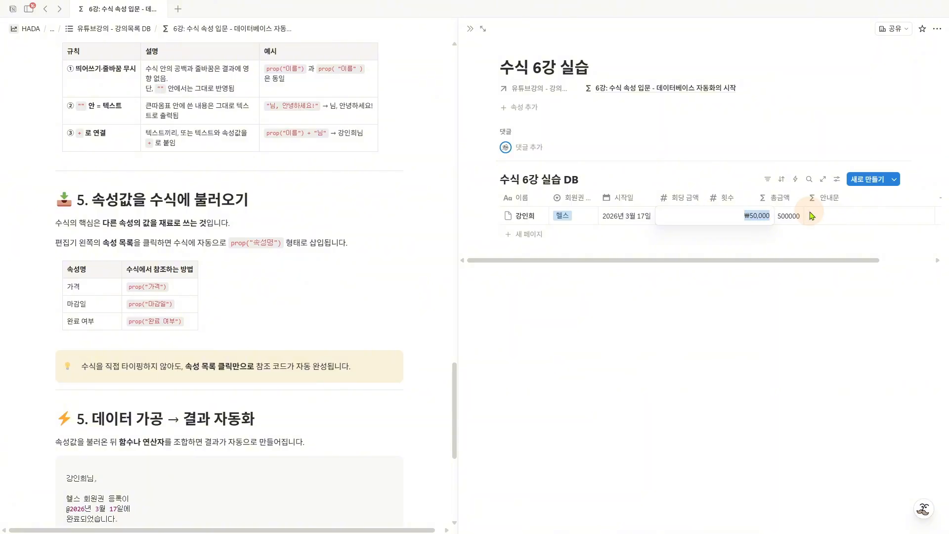
{"action": "type", "text": "30,0"}
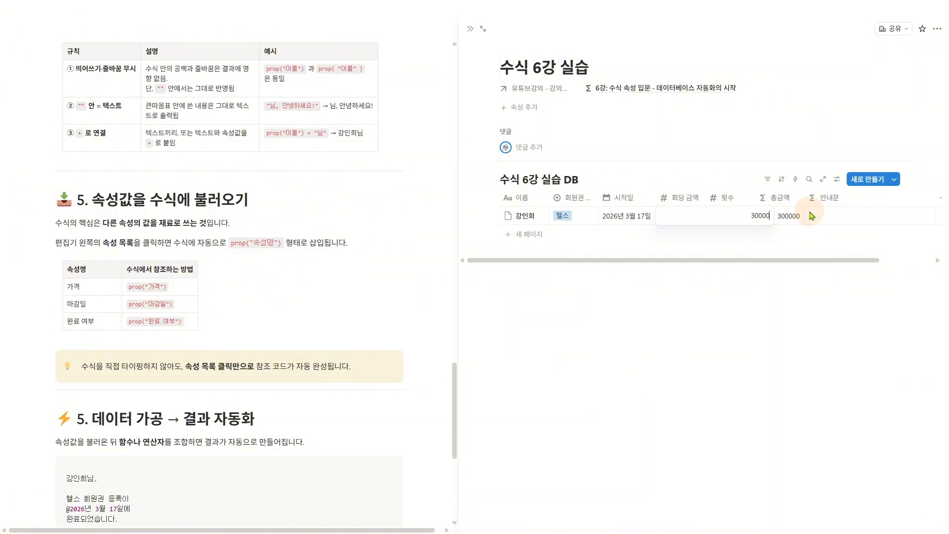
{"action": "type", "text": "00"}
{"action": "key", "text": "Return"}
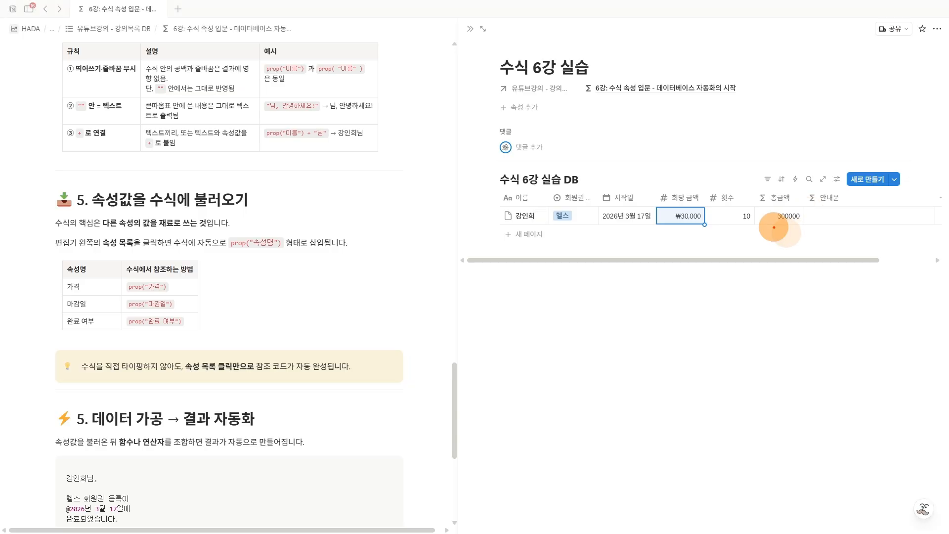
{"action": "left_click_drag", "start_coordinate": [774, 227], "coordinate": [802, 225]}
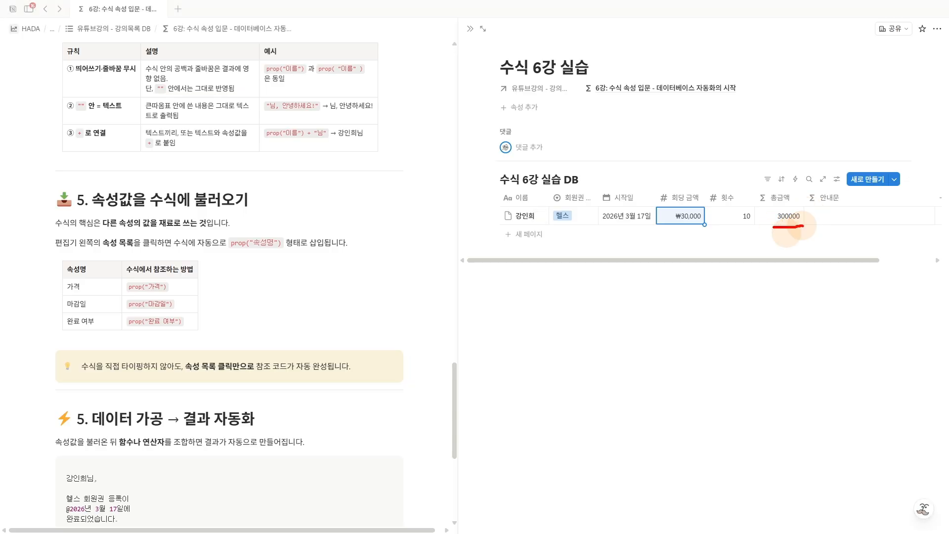
- Set the row's 횟수 to 20 and check the recalculated 총금액
{"action": "left_click", "coordinate": [745, 221]}
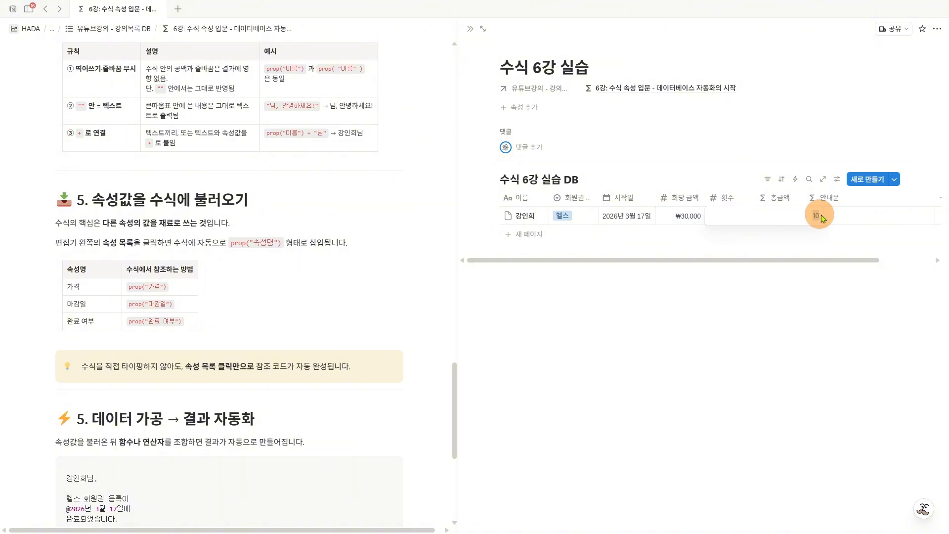
{"action": "type", "text": "20"}
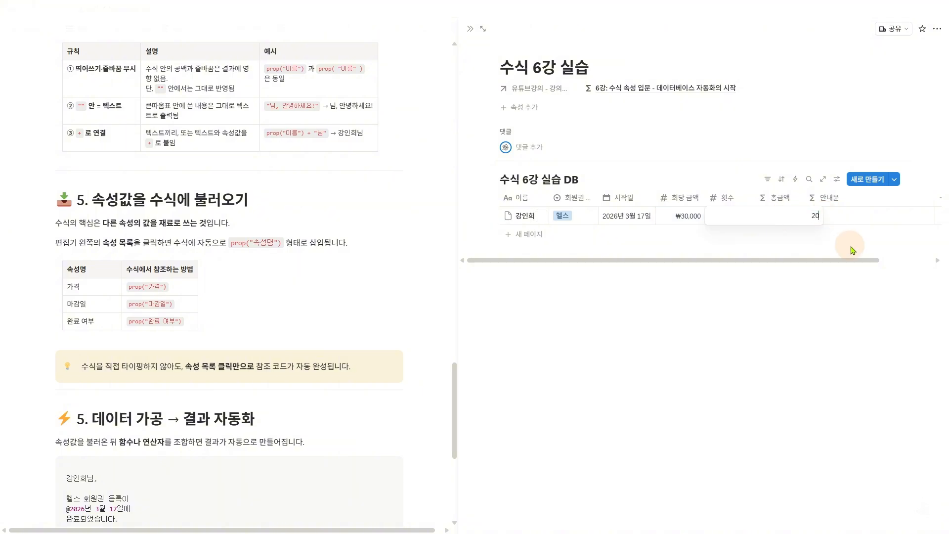
{"action": "key", "text": "Return"}
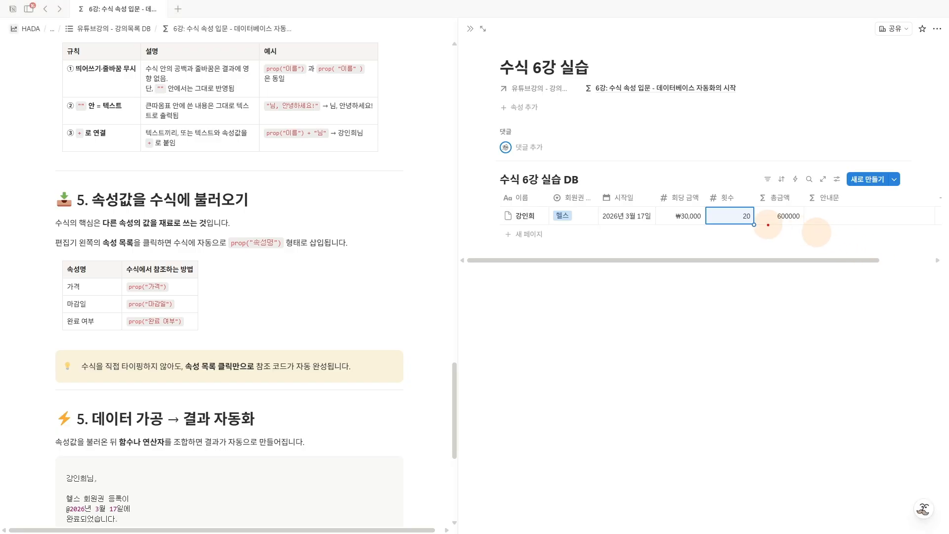
{"action": "left_click_drag", "start_coordinate": [770, 225], "coordinate": [805, 223]}
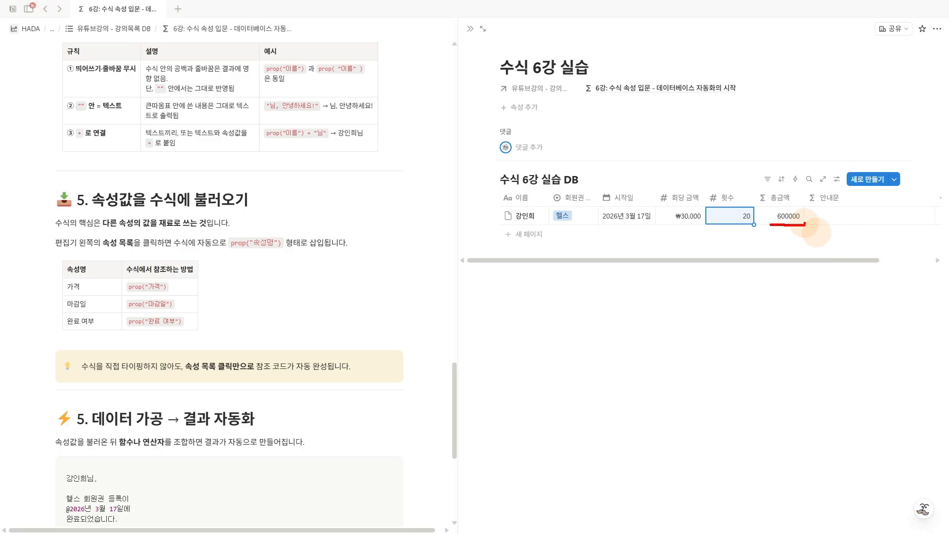
{"action": "mouse_move", "coordinate": [777, 179]}
{"action": "left_mouse_down"}
{"action": "mouse_move", "coordinate": [781, 188]}
{"action": "mouse_move", "coordinate": [798, 169]}
{"action": "left_mouse_up"}
{"action": "key", "text": "Escape"}
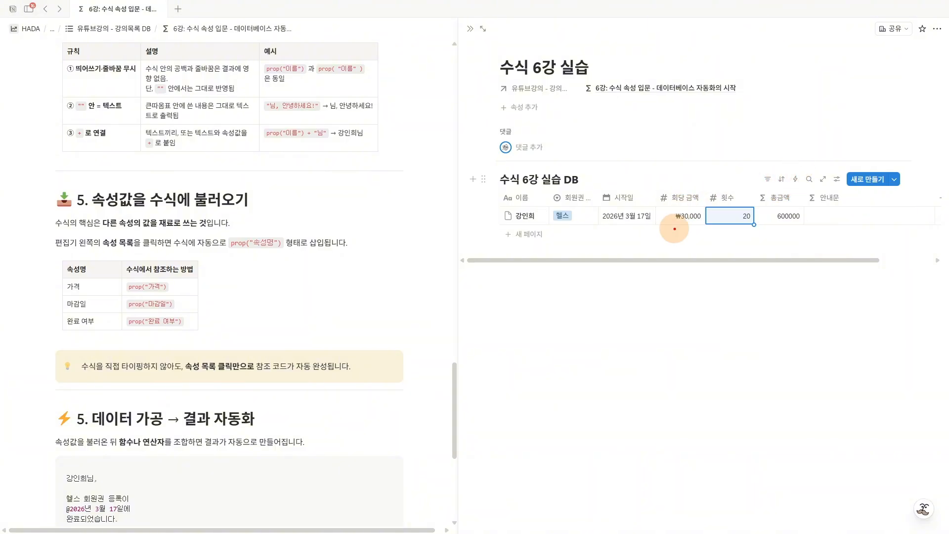
- Review how the 회당 금액 and 횟수 properties combine into the 총금액 result
{"action": "mouse_move", "coordinate": [665, 228]}
{"action": "left_mouse_down"}
{"action": "mouse_move", "coordinate": [811, 228]}
{"action": "mouse_move", "coordinate": [801, 235]}
{"action": "left_mouse_up"}
{"action": "left_click_drag", "start_coordinate": [681, 174], "coordinate": [729, 172]}
{"action": "left_click_drag", "start_coordinate": [778, 186], "coordinate": [789, 180]}
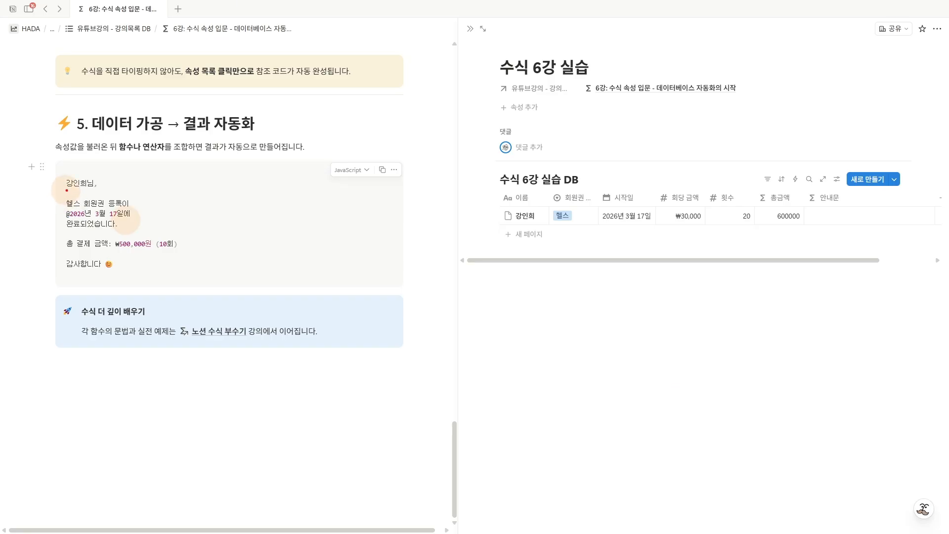
- Examine the lesson's sample notice for its property-based parts: name, membership type, date, total amount and session count
{"action": "mouse_move", "coordinate": [65, 178]}
{"action": "left_mouse_down"}
{"action": "mouse_move", "coordinate": [50, 212]}
{"action": "mouse_move", "coordinate": [58, 260]}
{"action": "left_mouse_up"}
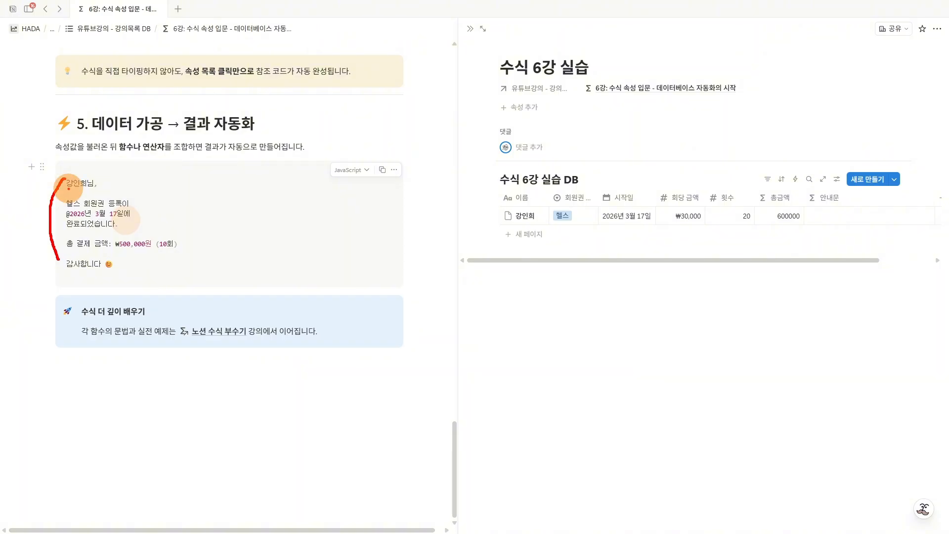
{"action": "mouse_move", "coordinate": [67, 187]}
{"action": "left_mouse_down"}
{"action": "mouse_move", "coordinate": [84, 188]}
{"action": "mouse_move", "coordinate": [70, 204]}
{"action": "mouse_move", "coordinate": [89, 219]}
{"action": "mouse_move", "coordinate": [116, 217]}
{"action": "mouse_move", "coordinate": [128, 248]}
{"action": "mouse_move", "coordinate": [159, 248]}
{"action": "left_mouse_up"}
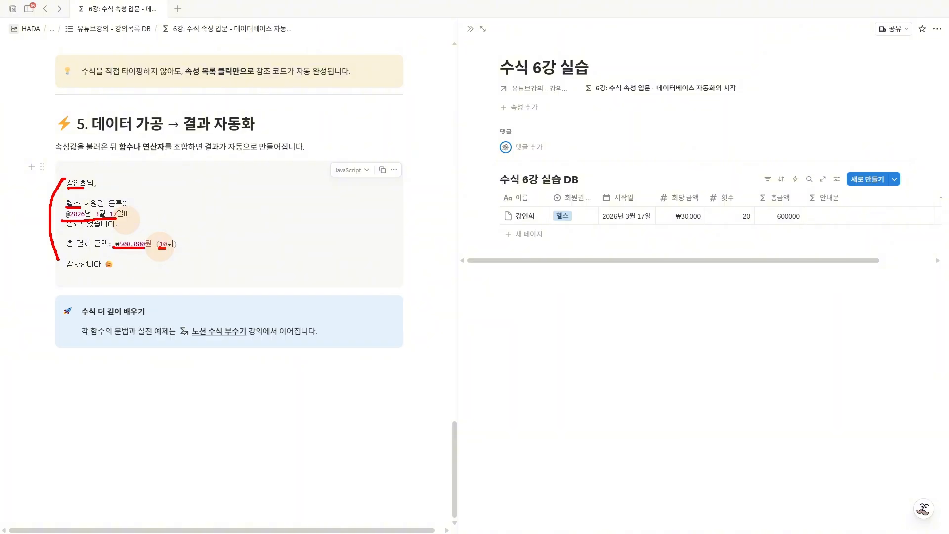
{"action": "key", "text": "Escape"}
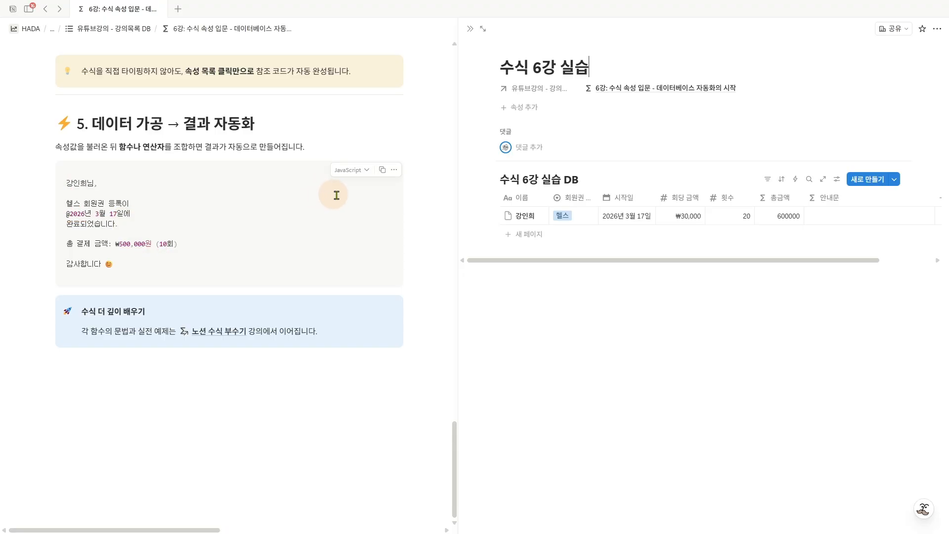
- Copy the lesson's sample notice and paste it as the formula of the row's 안내문 property
{"action": "left_click", "coordinate": [382, 170]}
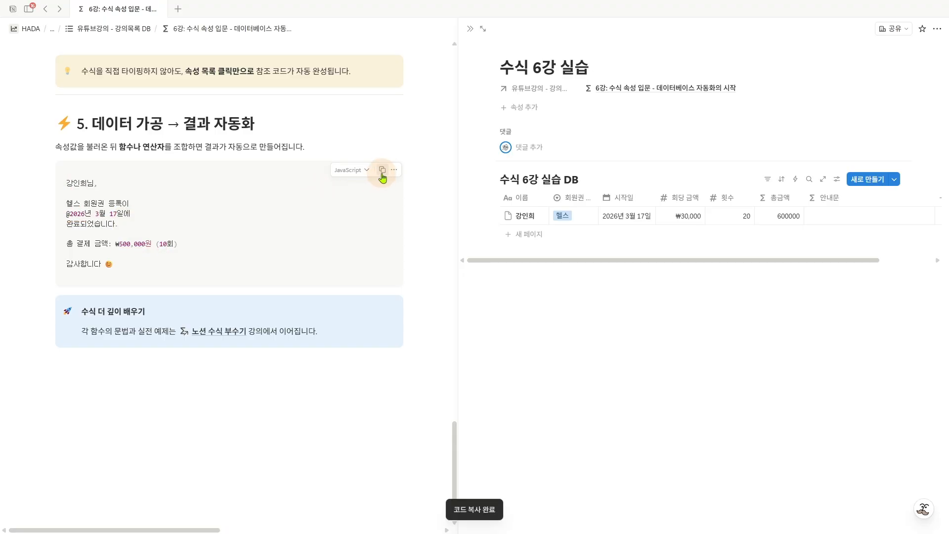
{"action": "left_click", "coordinate": [849, 223]}
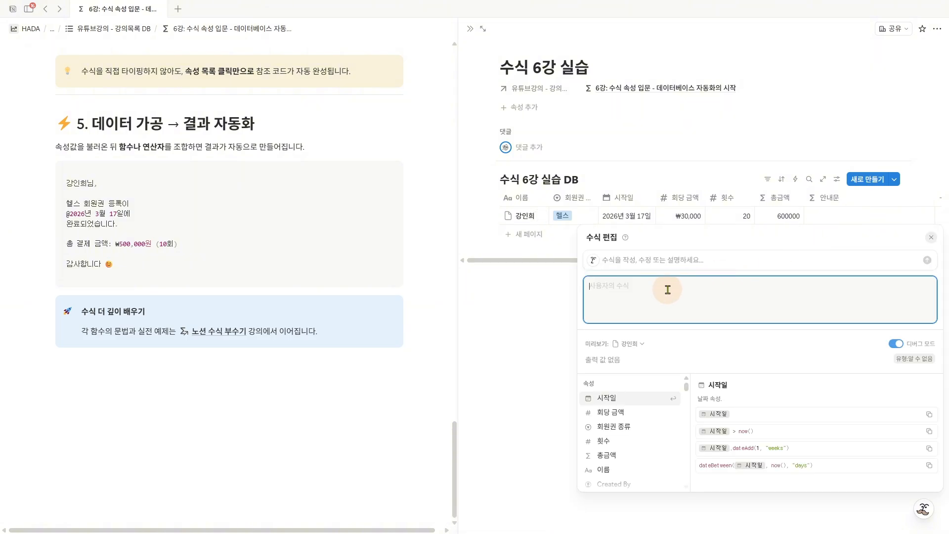
{"action": "key", "text": "ctrl+v"}
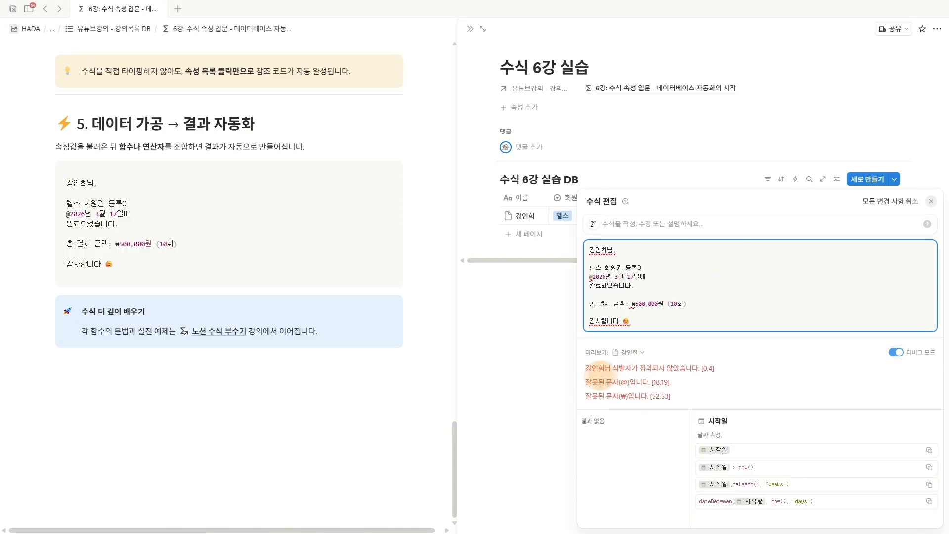
- Examine the formula's error lines and the full pasted notice text they refer to
{"action": "left_click_drag", "start_coordinate": [586, 374], "coordinate": [678, 376]}
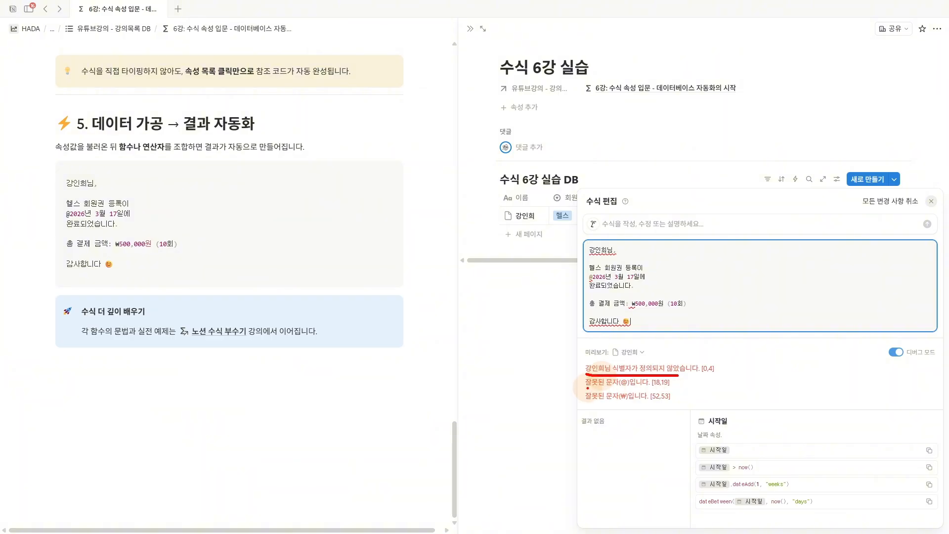
{"action": "left_click_drag", "start_coordinate": [586, 389], "coordinate": [671, 391]}
{"action": "left_click_drag", "start_coordinate": [581, 402], "coordinate": [663, 402]}
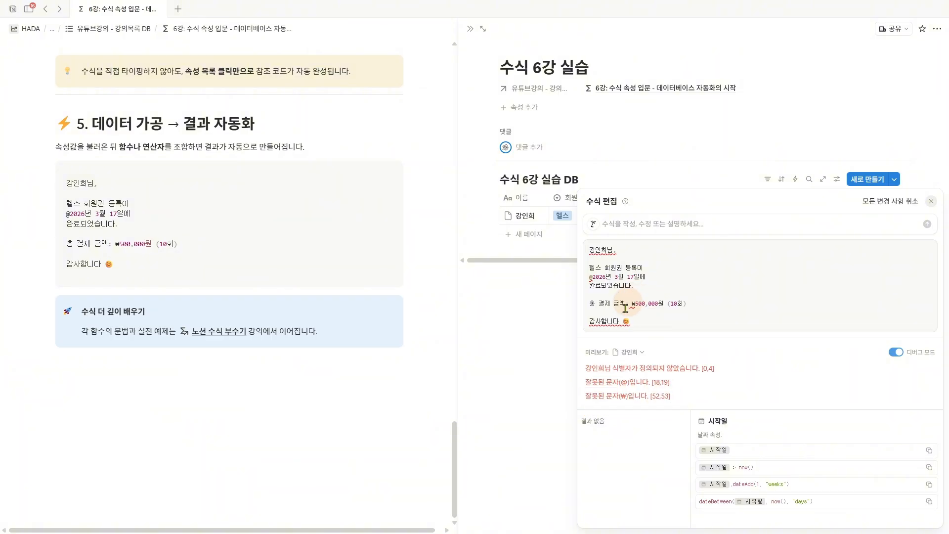
{"action": "left_click", "coordinate": [642, 321]}
{"action": "left_click_drag", "start_coordinate": [643, 321], "coordinate": [587, 244]}
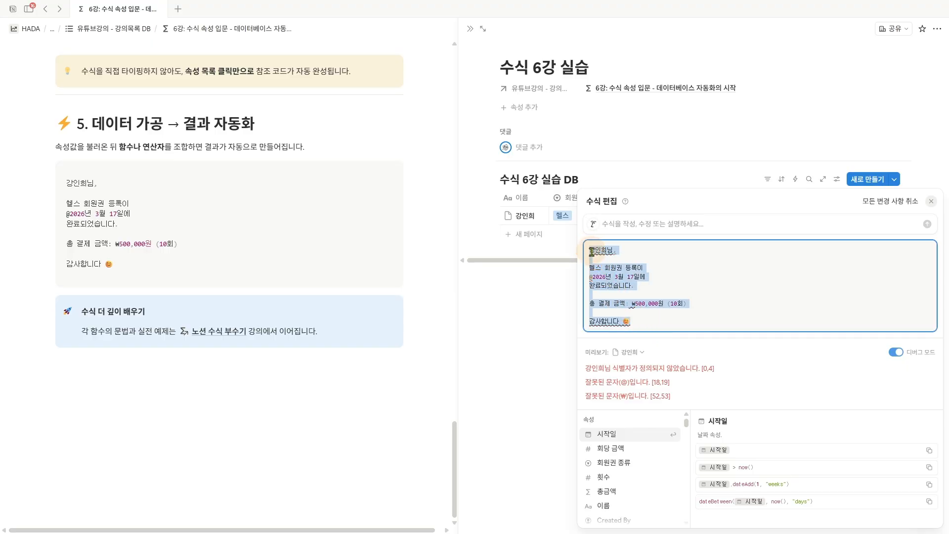
- Replace the member's name with the 이름 property reference and join it with + to the quoted text "님," including its line breaks
{"action": "left_click", "coordinate": [591, 251]}
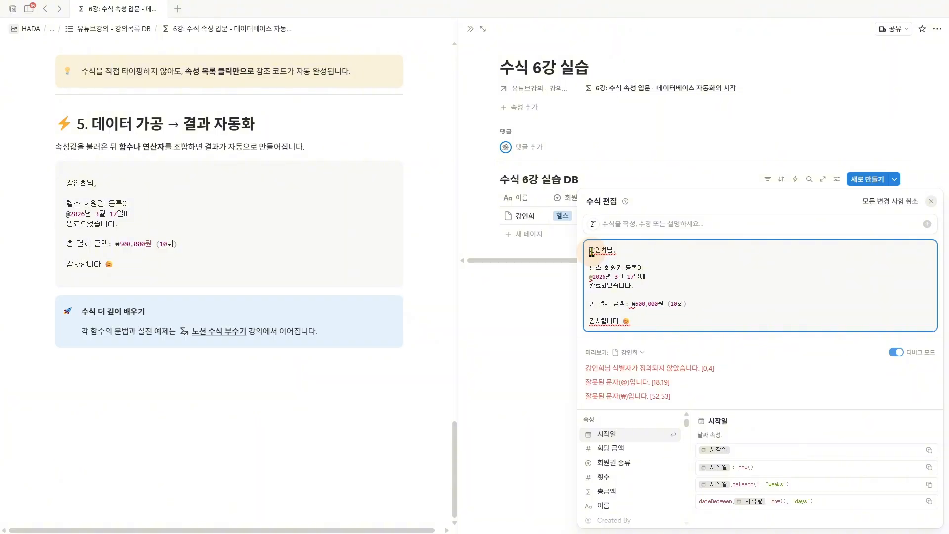
{"action": "left_click_drag", "start_coordinate": [591, 251], "coordinate": [606, 251]}
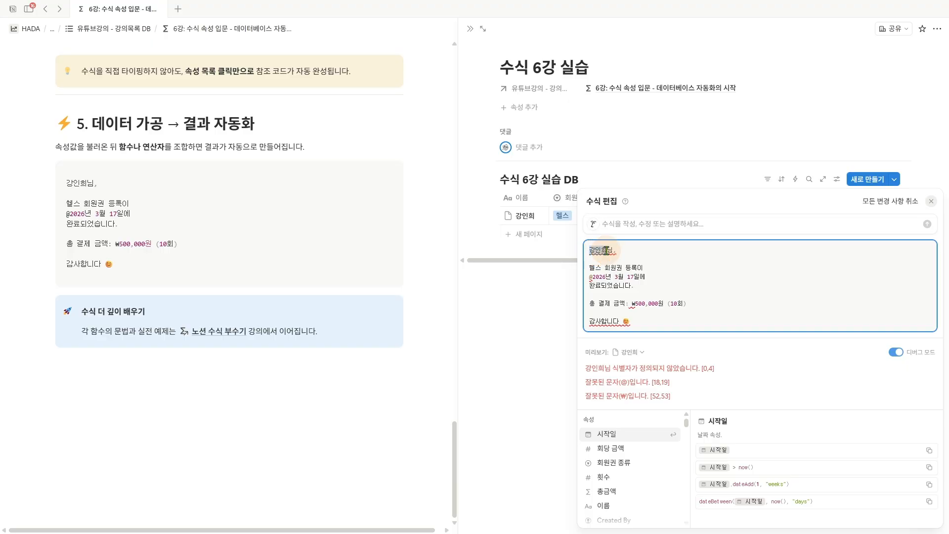
{"action": "left_click", "coordinate": [612, 509]}
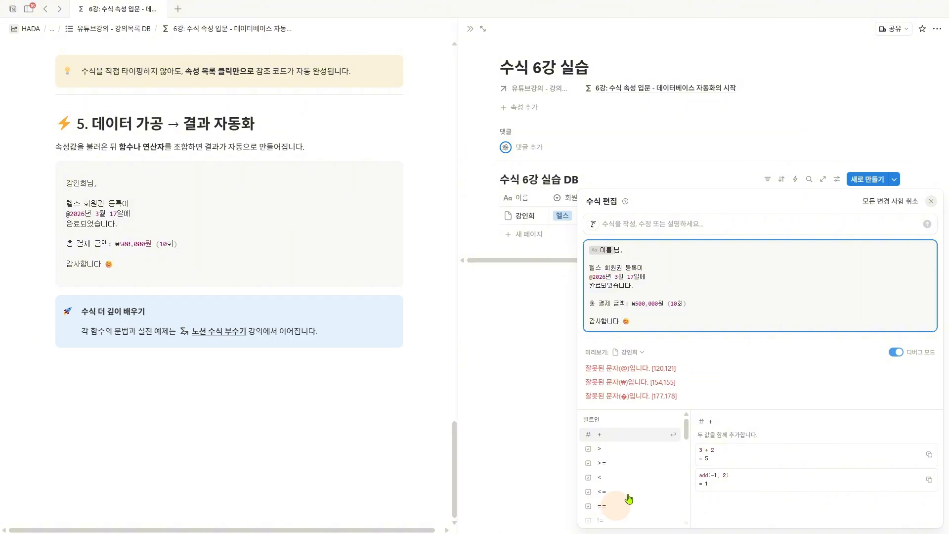
{"action": "left_click", "coordinate": [688, 271]}
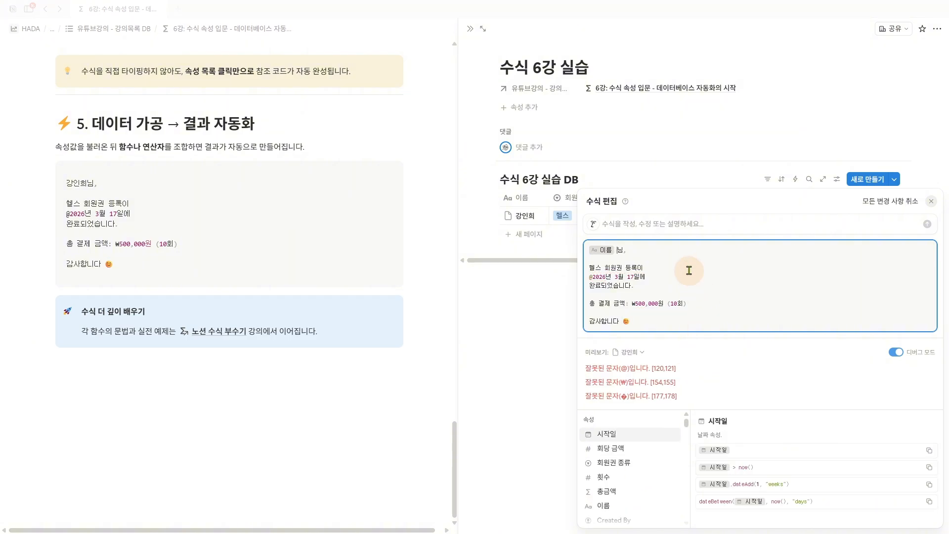
{"action": "type", "text": "+ "}
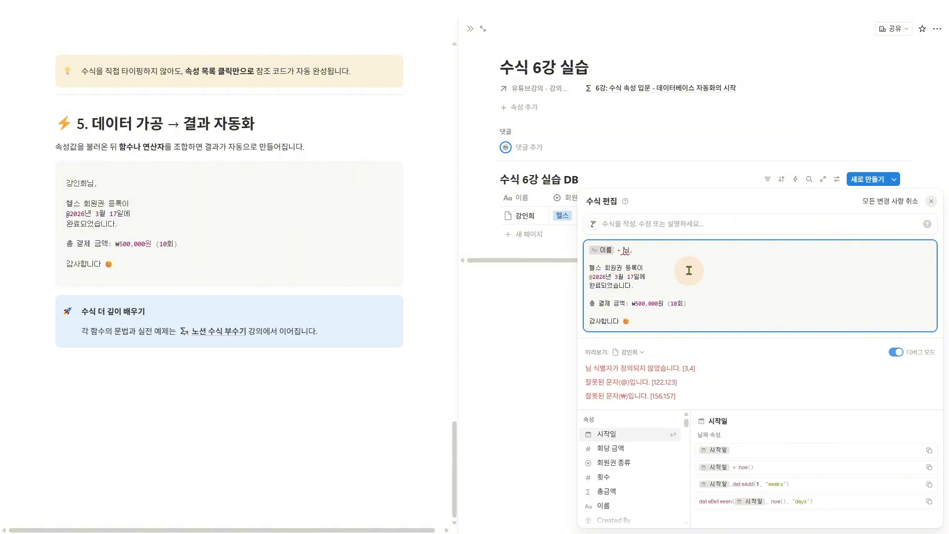
{"action": "type", "text": "\""}
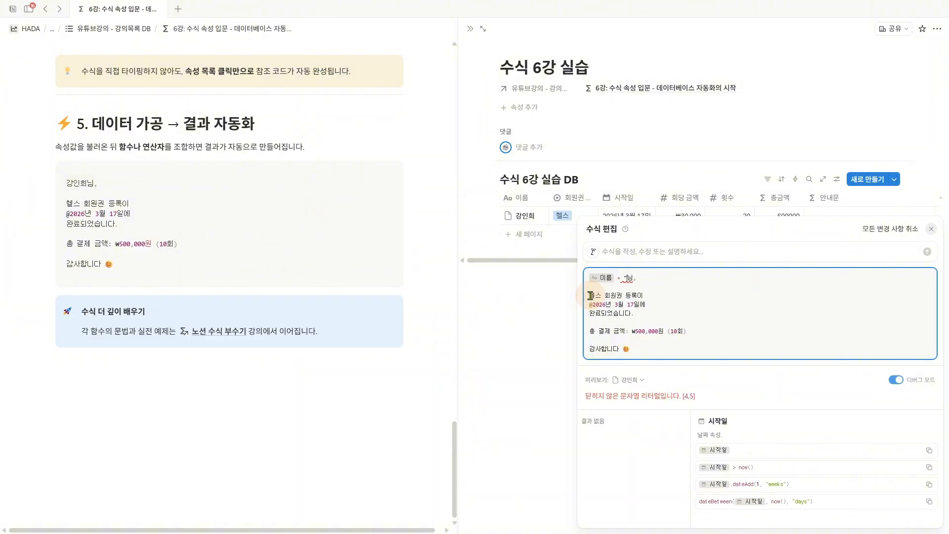
{"action": "left_click", "coordinate": [590, 296]}
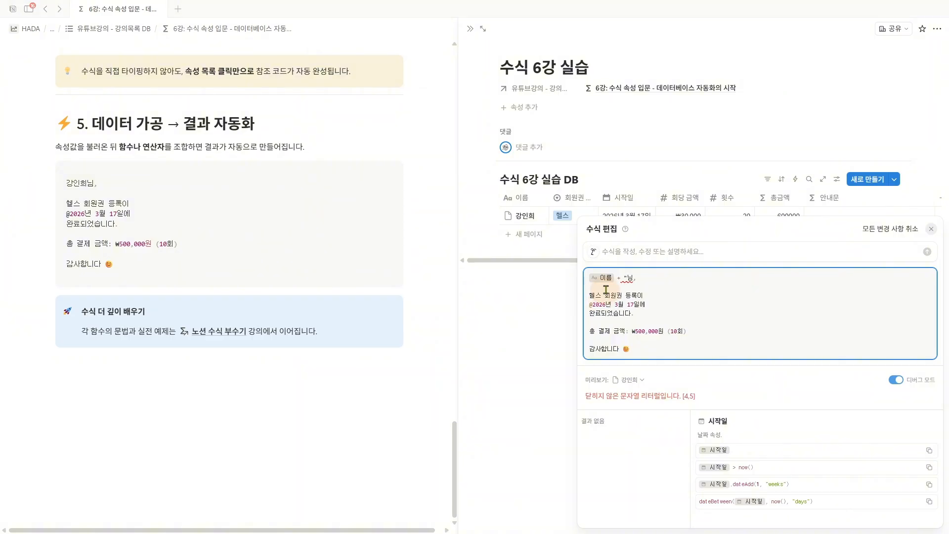
{"action": "type", "text": "\""}
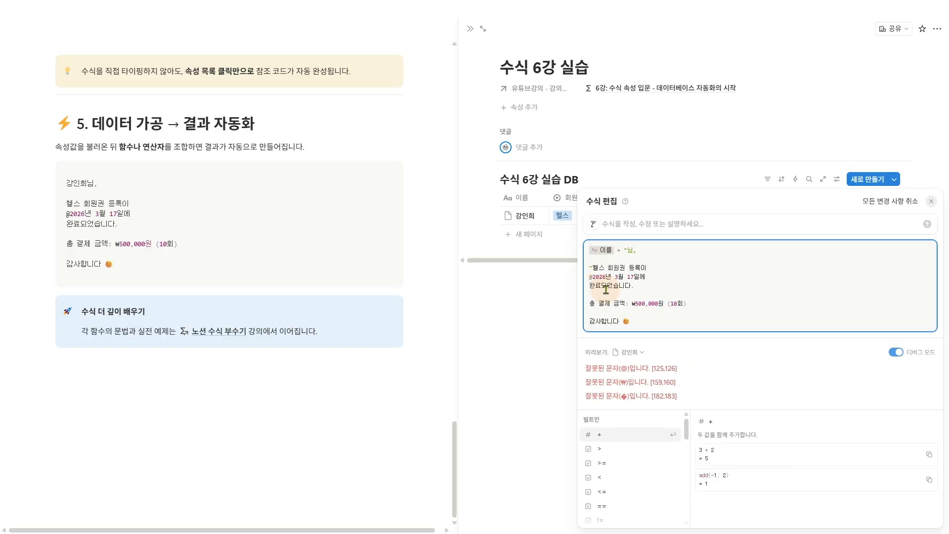
{"action": "type", "text": "+"}
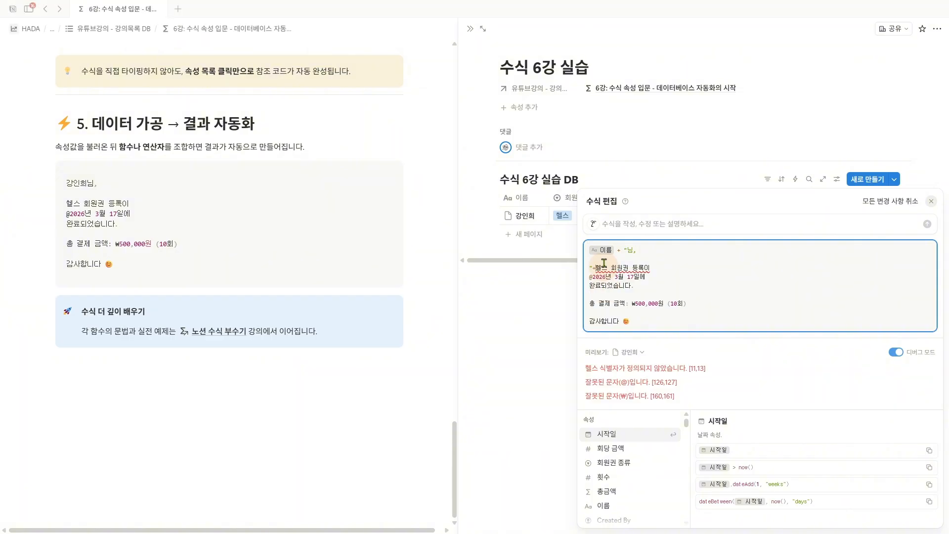
- Replace 헬스 with a +-joined 회원권 종류 property reference and enclose the following " 회원권 등록이" text in quotes
{"action": "left_click", "coordinate": [600, 269]}
{"action": "left_click_drag", "start_coordinate": [600, 269], "coordinate": [607, 269]}
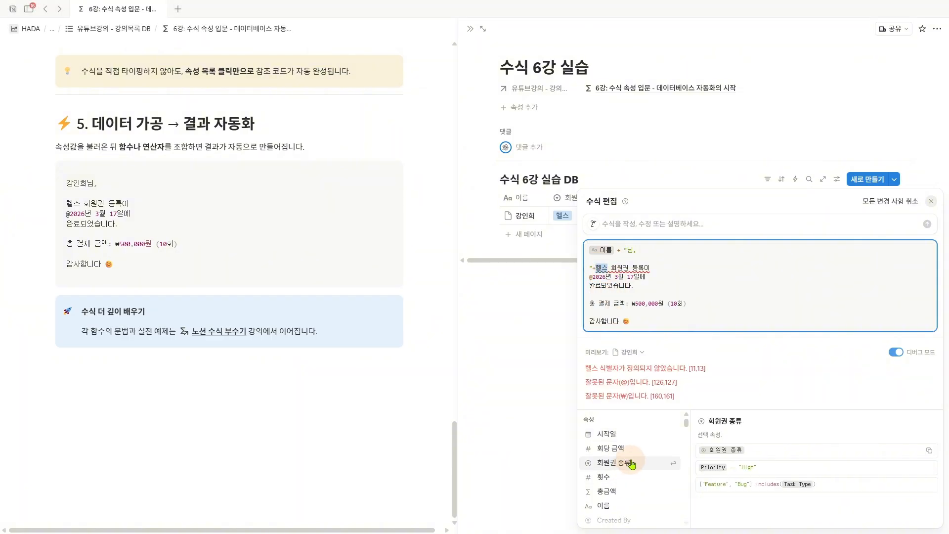
{"action": "left_click", "coordinate": [631, 464]}
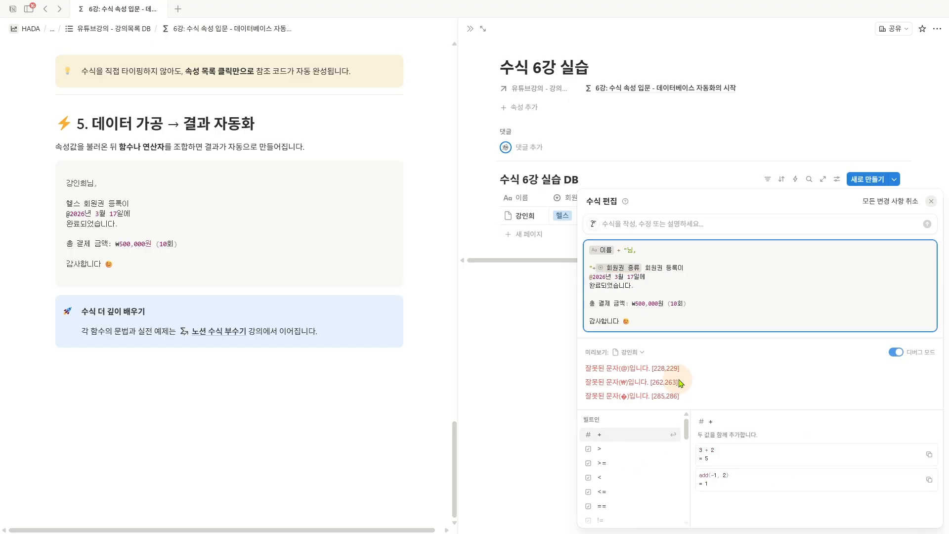
{"action": "type", "text": "+ "}
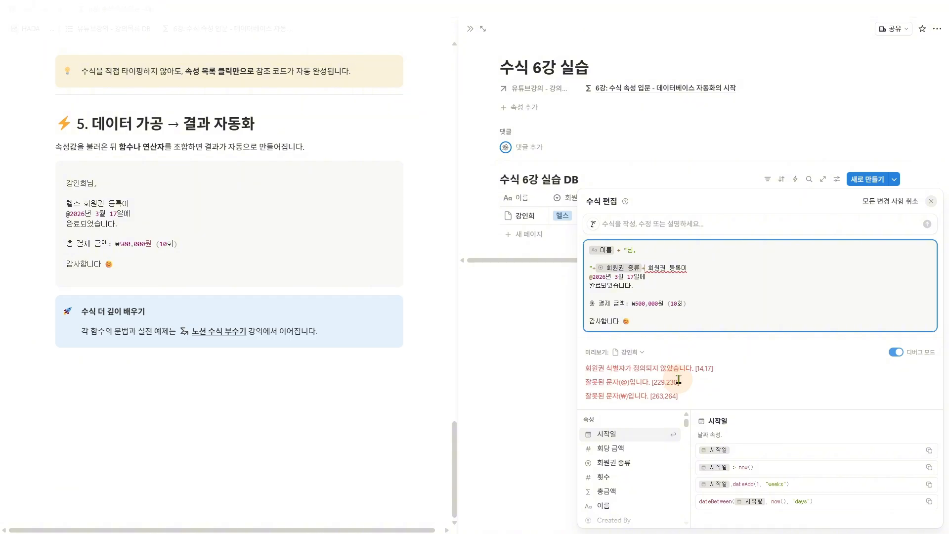
{"action": "type", "text": "\""}
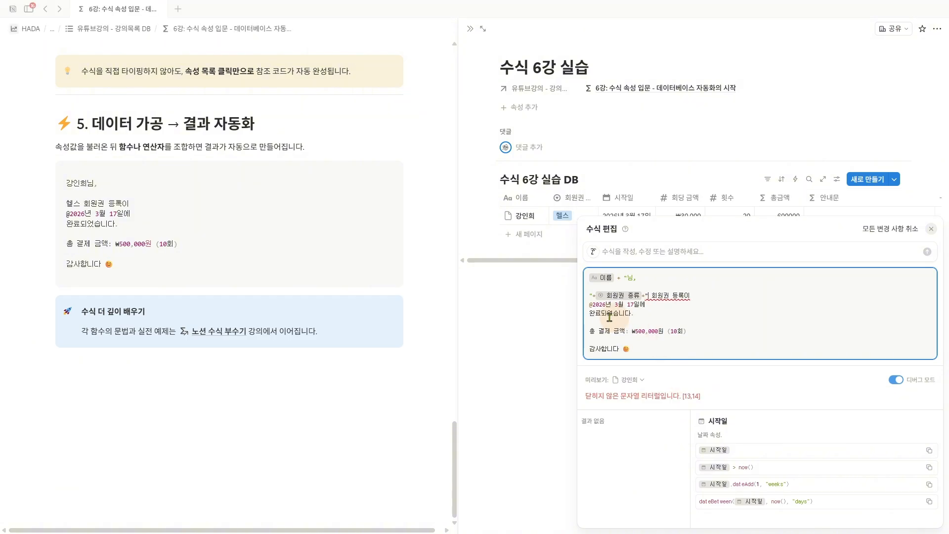
{"action": "left_click", "coordinate": [588, 306]}
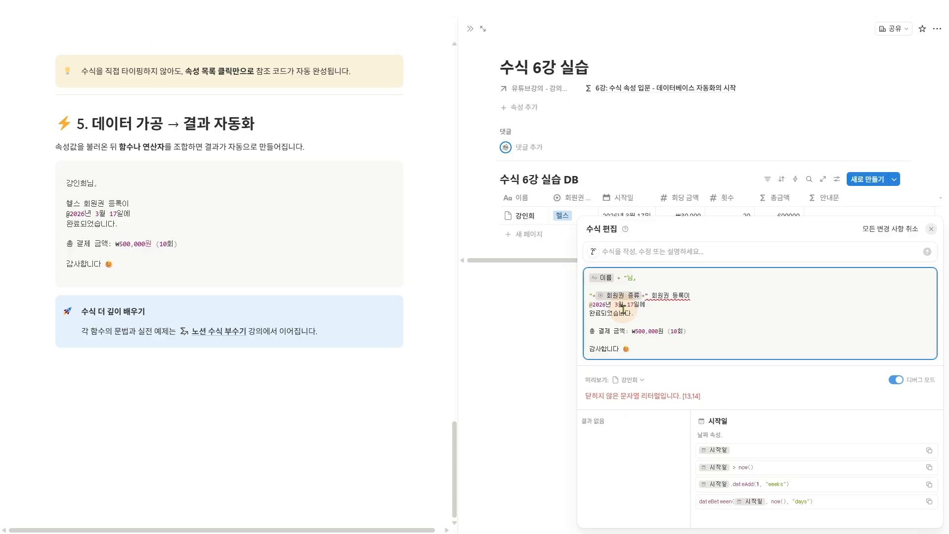
{"action": "type", "text": "\""}
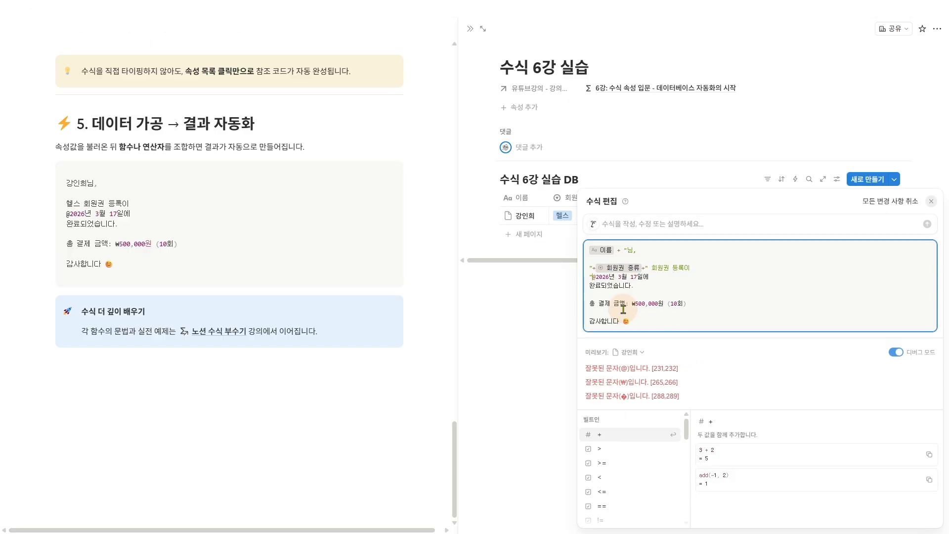
{"action": "type", "text": "+"}
{"action": "key", "text": "shift+Right"}
{"action": "key", "text": "shift+Right"}
{"action": "key", "text": "shift+Right"}
{"action": "key", "text": "shift+Right"}
{"action": "key", "text": "shift+Right"}
{"action": "key", "text": "shift+Right"}
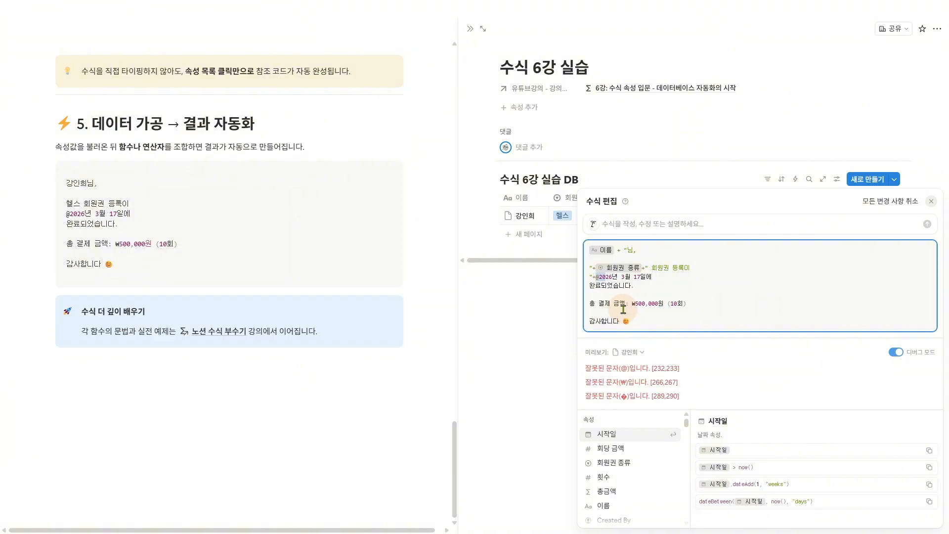
{"action": "key", "text": "shift+Right"}
{"action": "key", "text": "shift+Right"}
{"action": "key", "text": "shift+Right"}
{"action": "key", "text": "shift+Right"}
{"action": "key", "text": "shift+Right"}
{"action": "key", "text": "shift+Right"}
{"action": "key", "text": "shift+Right"}
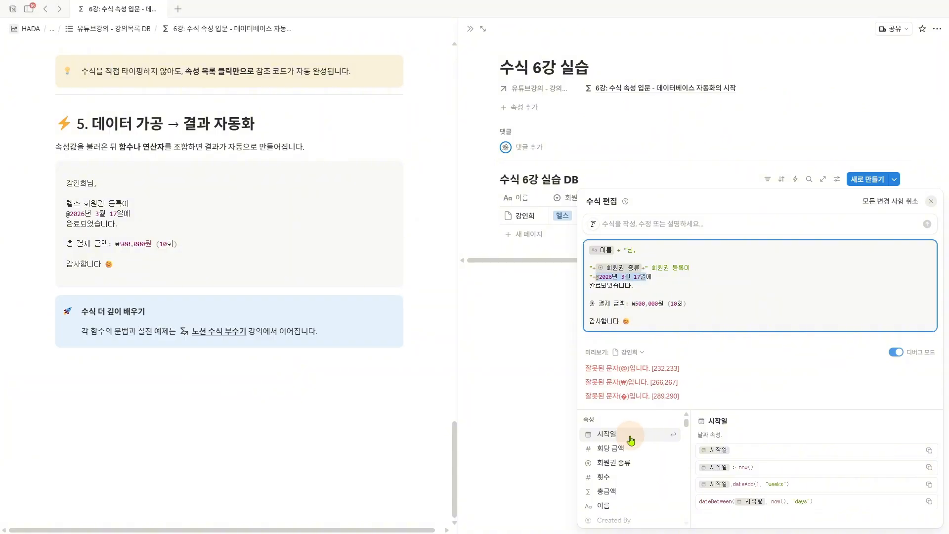
{"action": "left_click", "coordinate": [630, 438]}
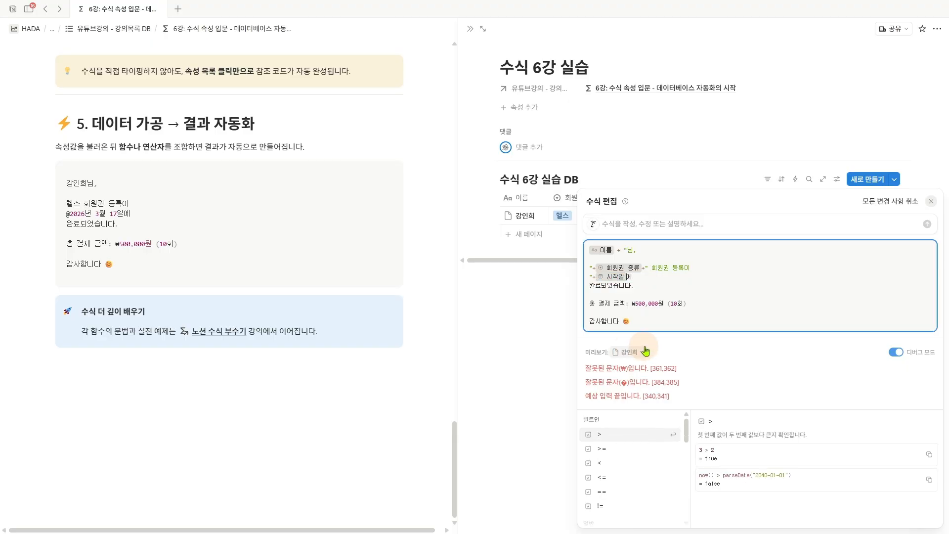
{"action": "type", "text": "+\""}
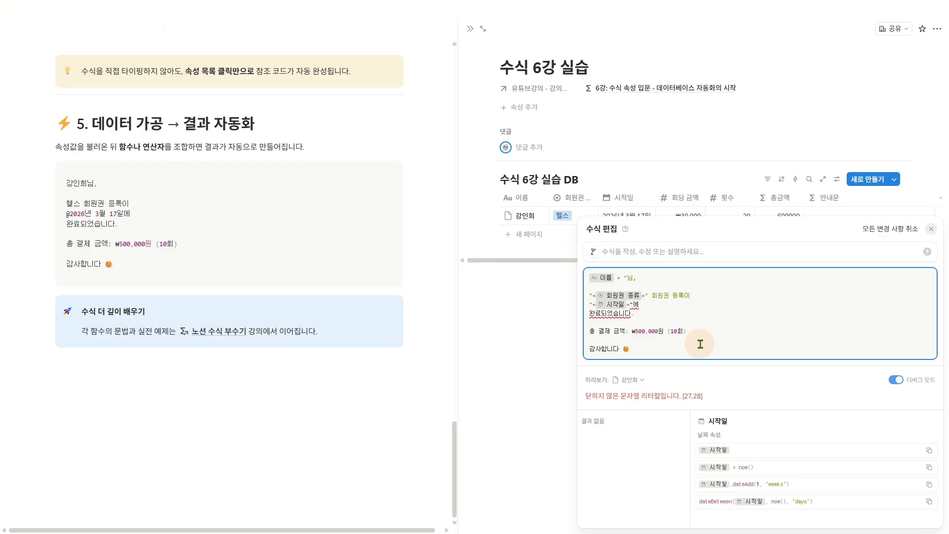
{"action": "type", "text": "\""}
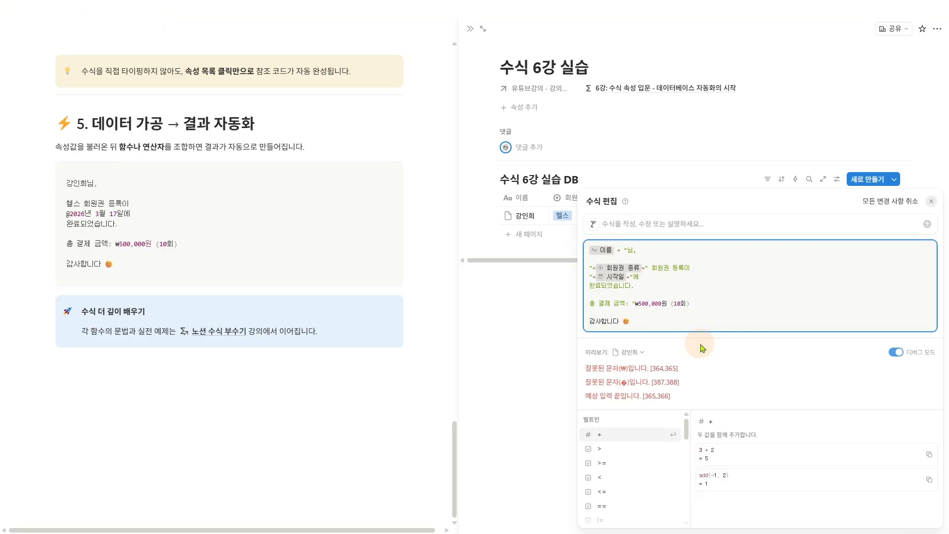
{"action": "type", "text": "+"}
- Replace ₩500,000 with a +-joined 총금액 property reference followed by the quoted text "원 ("
{"action": "key", "text": "shift+Right"}
{"action": "key", "text": "shift+Right"}
{"action": "key", "text": "shift+Right"}
{"action": "key", "text": "shift+Right"}
{"action": "key", "text": "shift+Right"}
{"action": "key", "text": "shift+Right"}
{"action": "key", "text": "shift+Right"}
{"action": "key", "text": "shift+Right"}
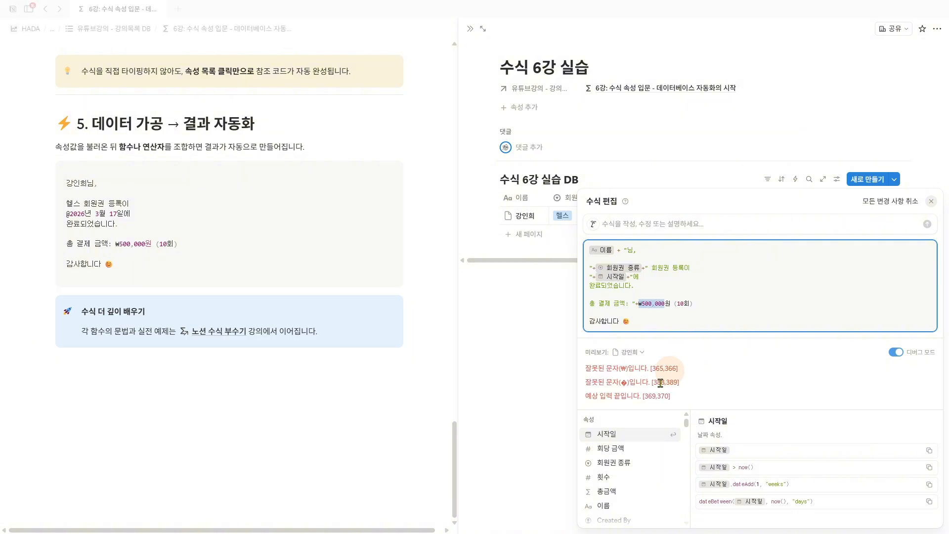
{"action": "left_click", "coordinate": [614, 496]}
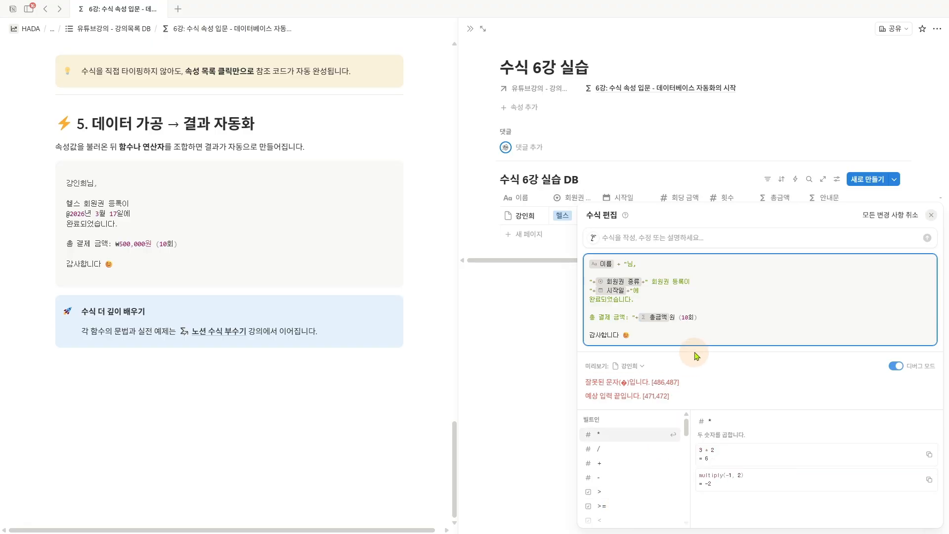
{"action": "type", "text": "+\"원 ("}
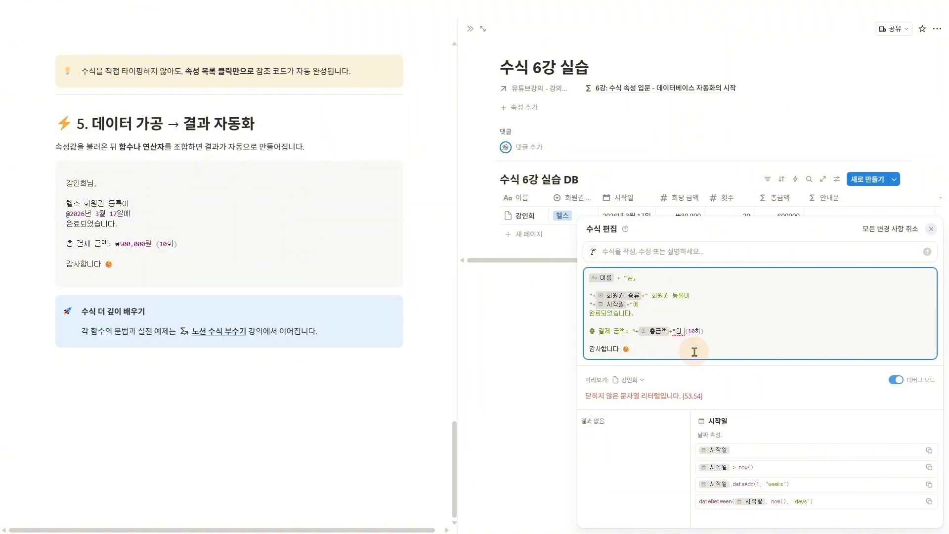
{"action": "type", "text": "\"+"}
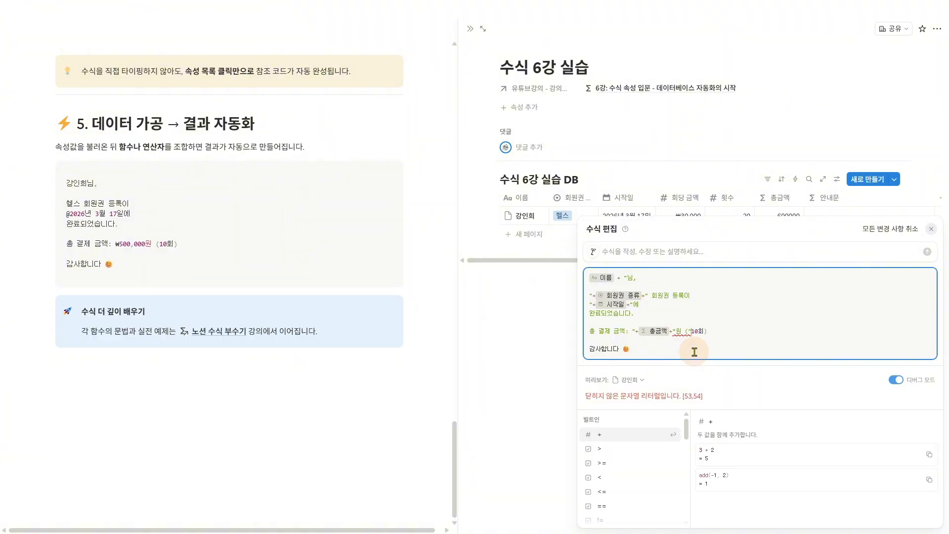
- Replace the 10 before 회 with the 횟수 property reference, quote the remaining closing text from "회)" through 감사합니다 and its emoji, and save the formula
{"action": "key", "text": "shift+Right"}
{"action": "key", "text": "shift+Right"}
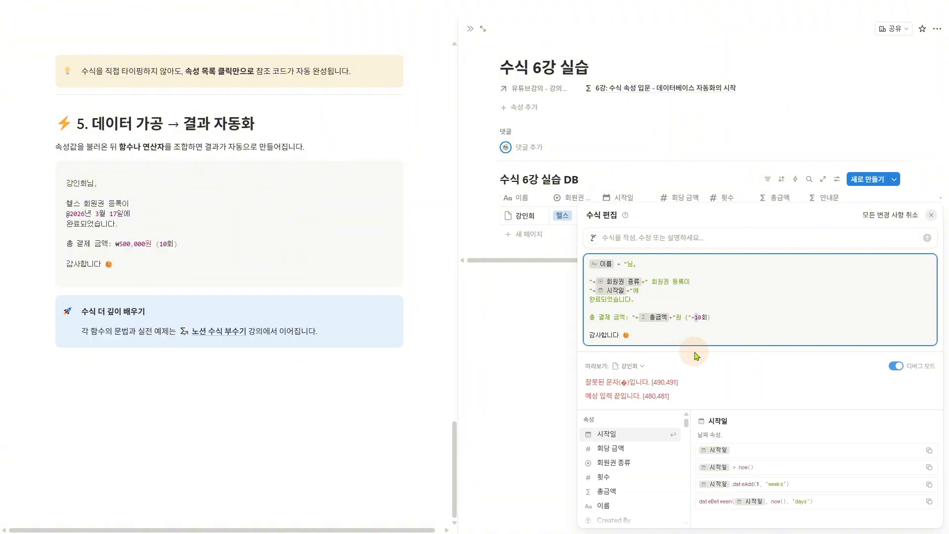
{"action": "left_click", "coordinate": [615, 479]}
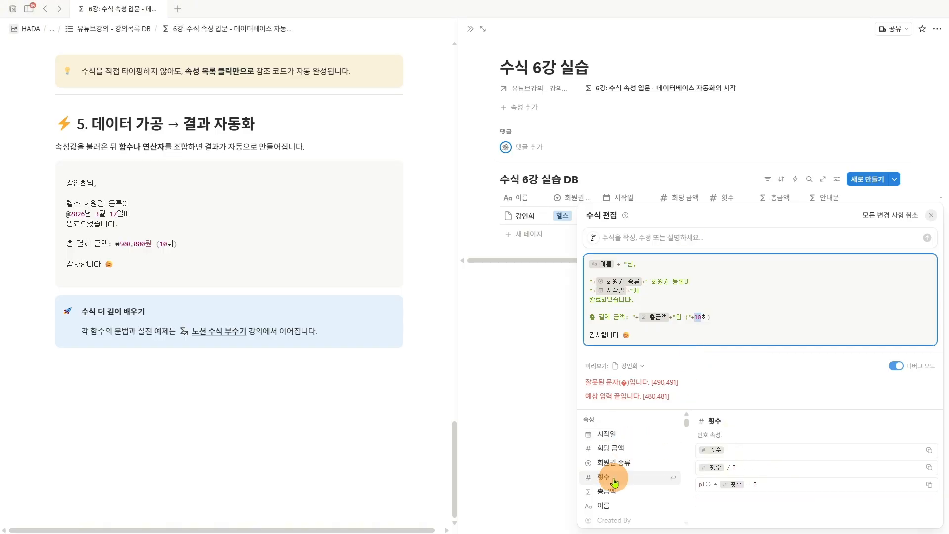
{"action": "type", "text": "+\""}
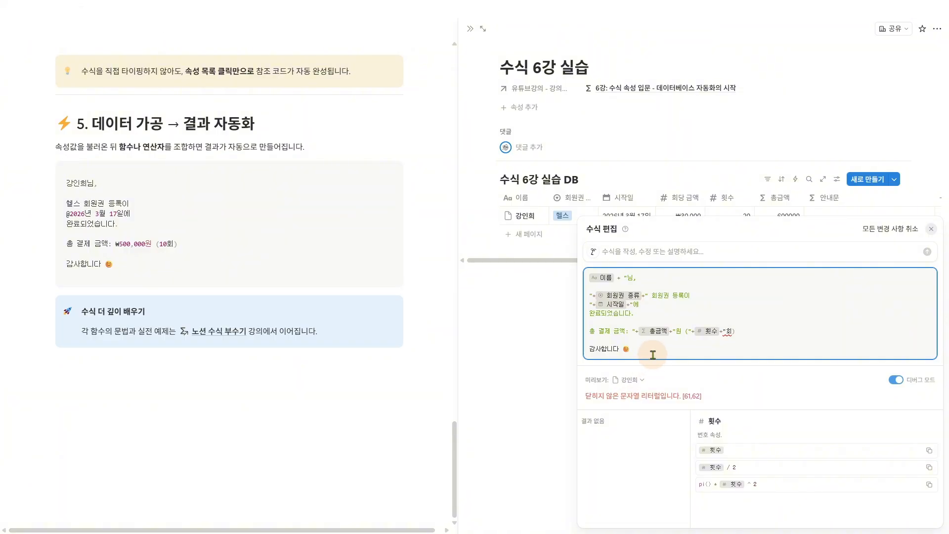
{"action": "left_click", "coordinate": [652, 354]}
{"action": "type", "text": "\""}
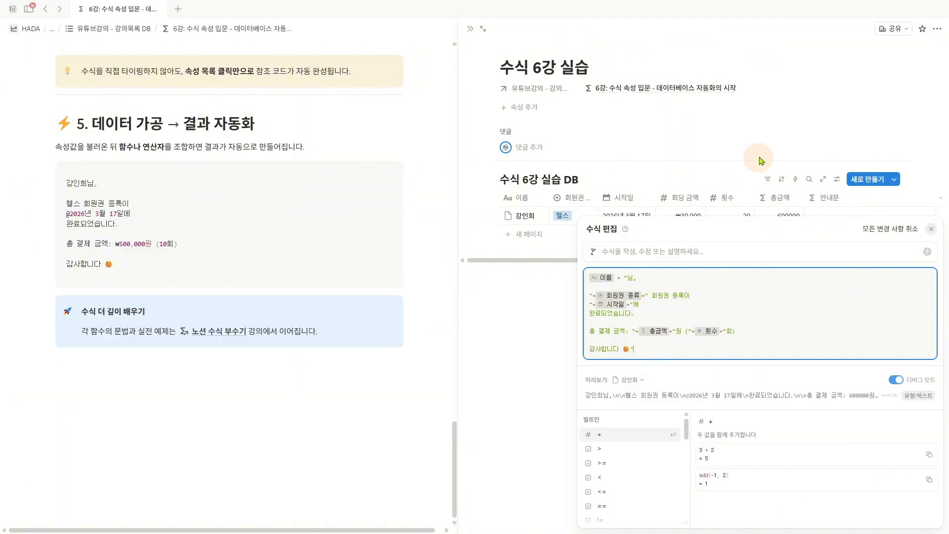
{"action": "left_click", "coordinate": [756, 165]}
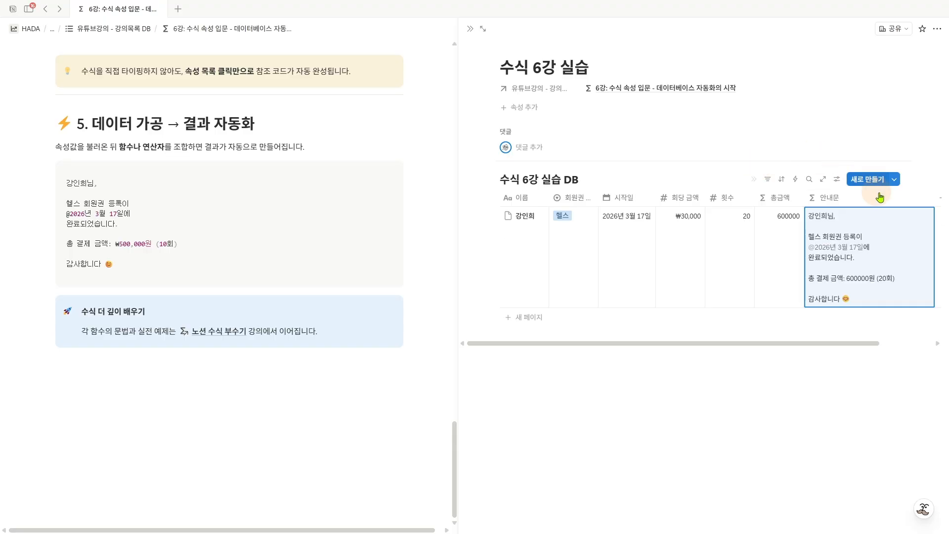
- Set the 회당 금액 value of the member row in 수식 6강 실습 DB to 50000
{"action": "mouse_move", "coordinate": [805, 209]}
{"action": "left_mouse_down"}
{"action": "mouse_move", "coordinate": [820, 262]}
{"action": "mouse_move", "coordinate": [907, 307]}
{"action": "left_mouse_up"}
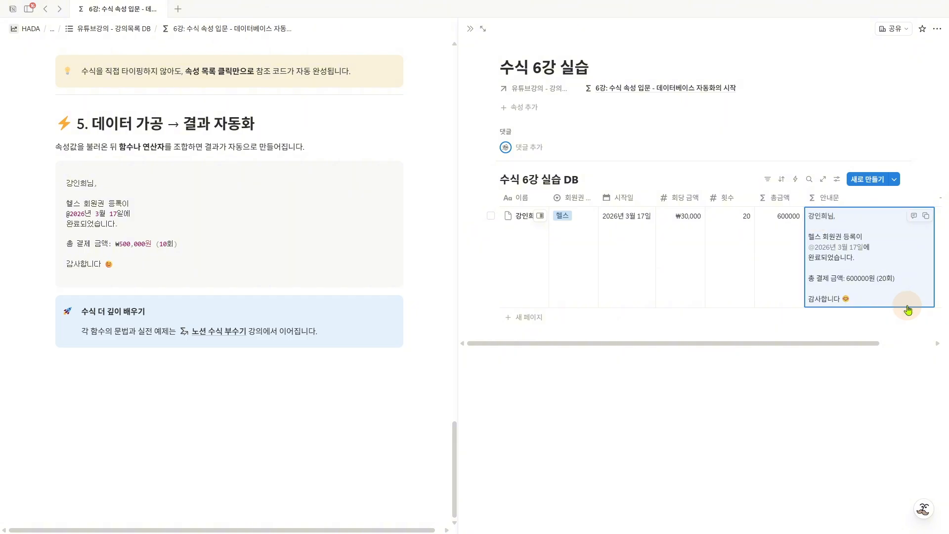
{"action": "left_click", "coordinate": [679, 234]}
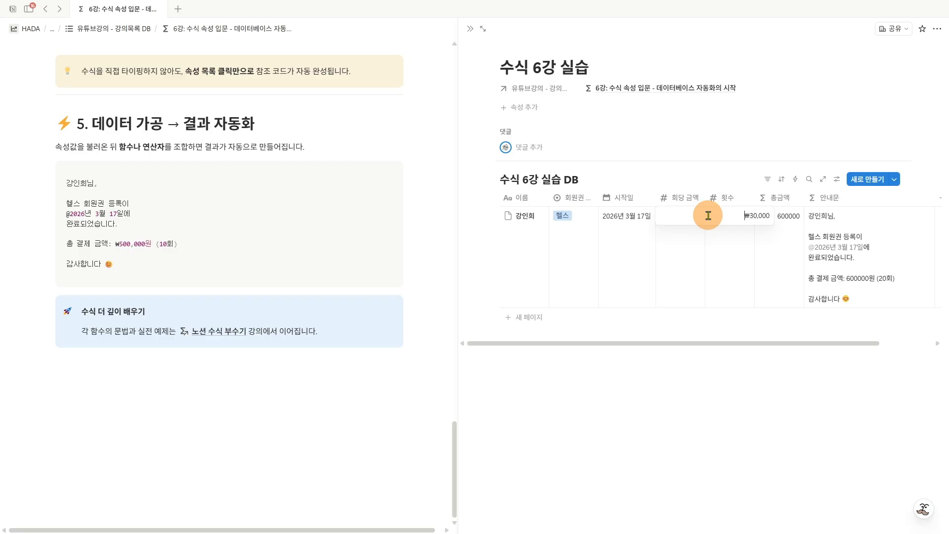
{"action": "left_click_drag", "start_coordinate": [708, 215], "coordinate": [801, 223]}
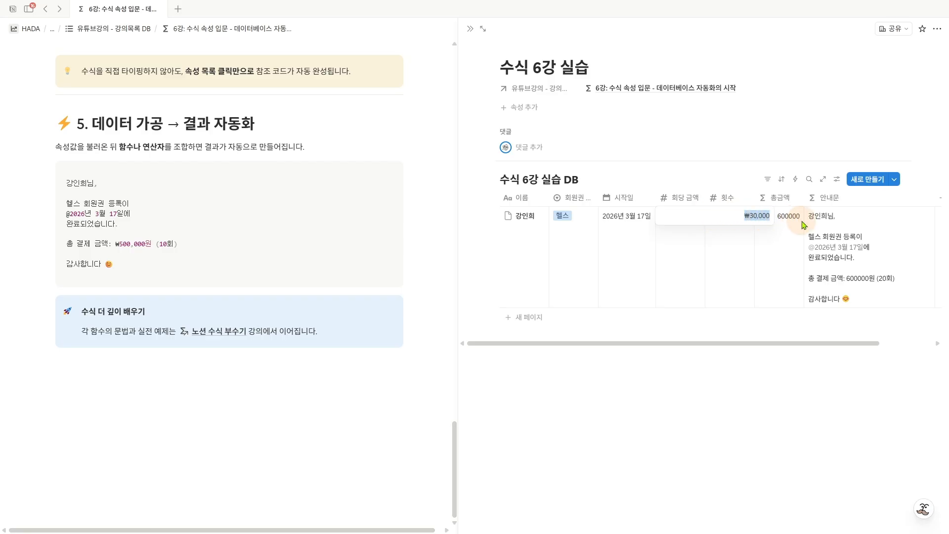
{"action": "type", "text": "50000"}
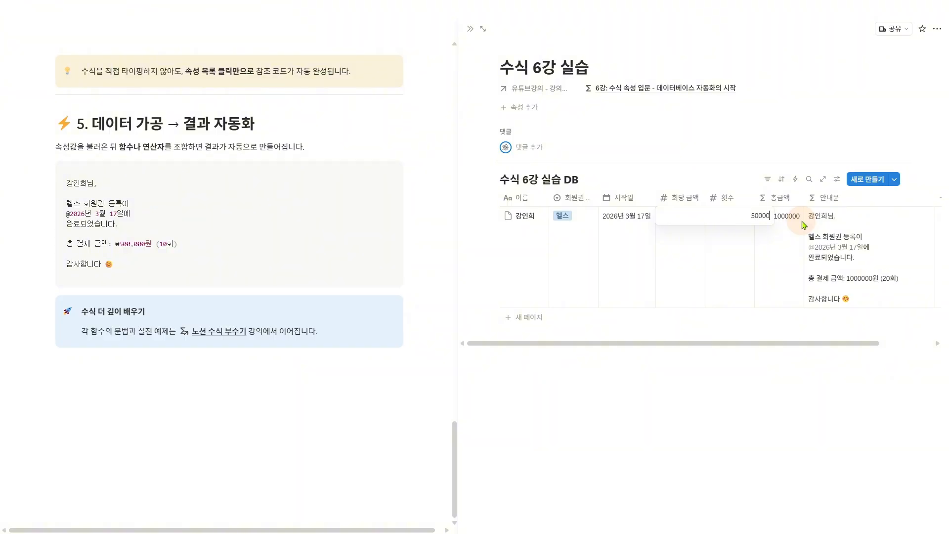
{"action": "key", "text": "Return"}
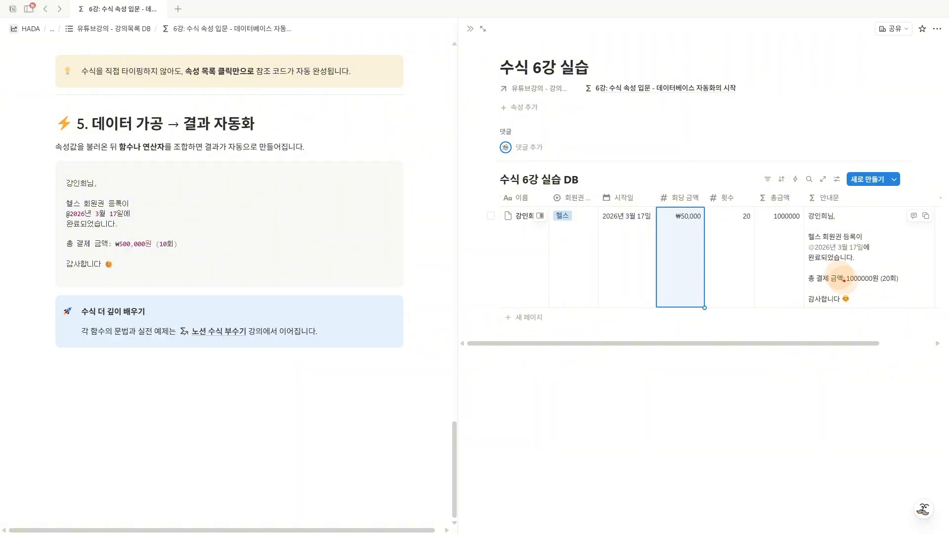
{"action": "mouse_move", "coordinate": [742, 222]}
{"action": "left_mouse_down"}
{"action": "mouse_move", "coordinate": [789, 224]}
{"action": "mouse_move", "coordinate": [787, 210]}
{"action": "mouse_move", "coordinate": [792, 226]}
{"action": "left_mouse_up"}
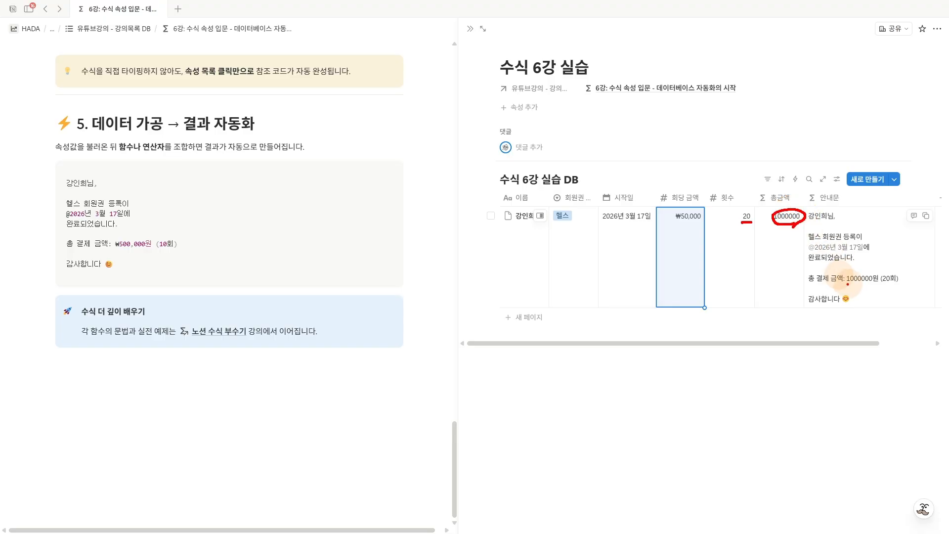
{"action": "left_click_drag", "start_coordinate": [846, 284], "coordinate": [873, 283]}
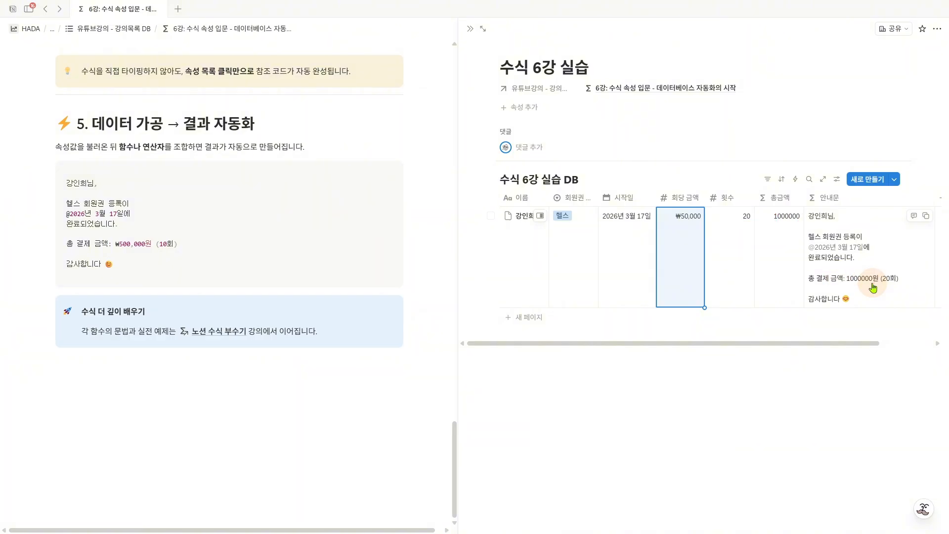
- Replace the member's name in the 이름 field of the row with a different full name
{"action": "left_click", "coordinate": [527, 232]}
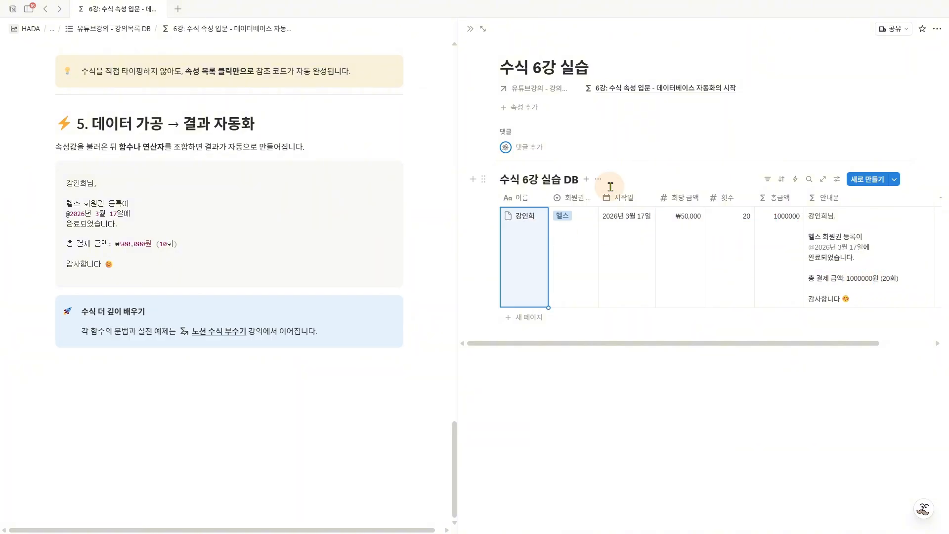
{"action": "left_click", "coordinate": [536, 229]}
{"action": "left_click_drag", "start_coordinate": [538, 213], "coordinate": [496, 216]}
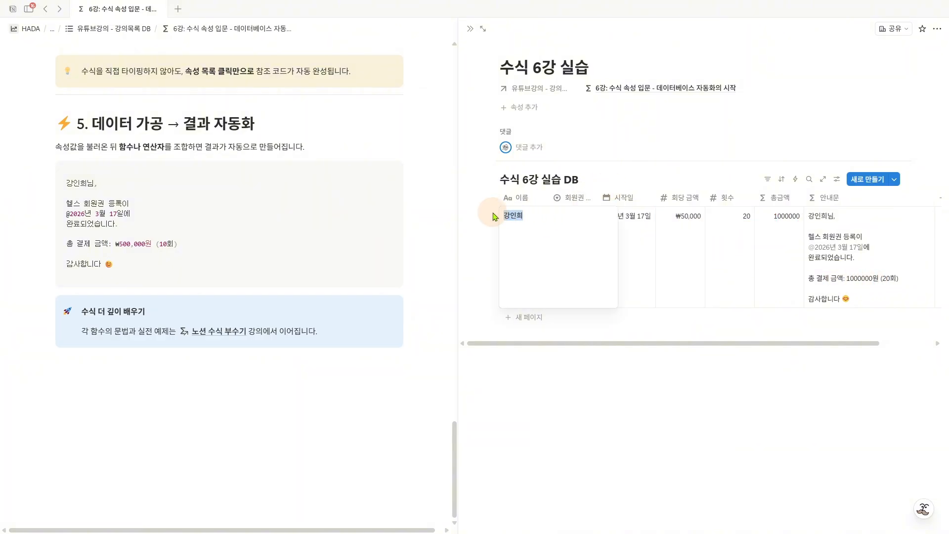
{"action": "type", "text": "강하다"}
{"action": "key", "text": "Escape"}
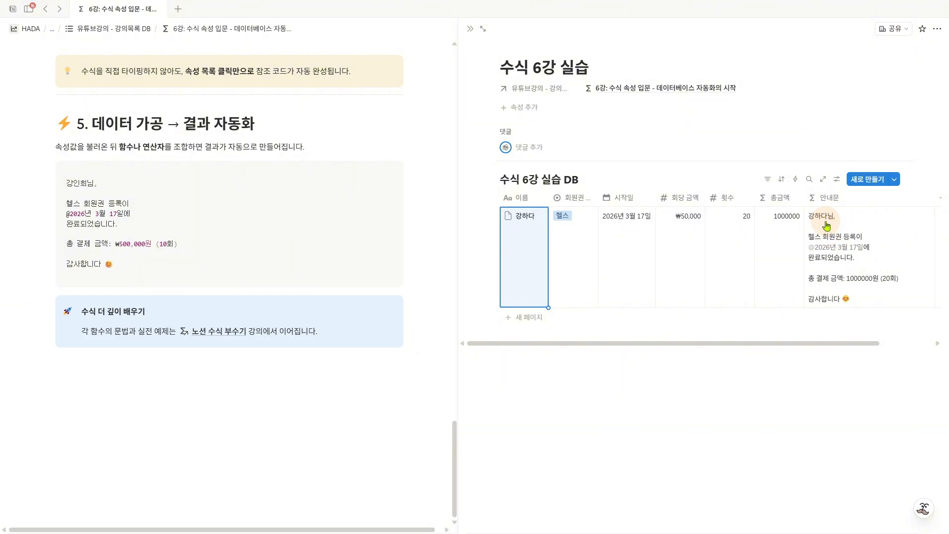
- Change the row's 시작일 date to 2026년 4월 1일
{"action": "left_click", "coordinate": [623, 234]}
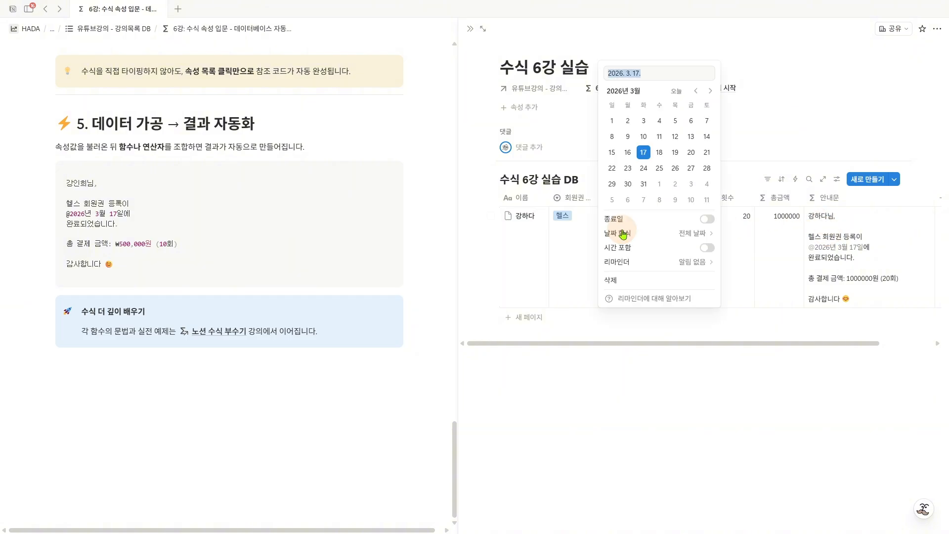
{"action": "left_click", "coordinate": [710, 90]}
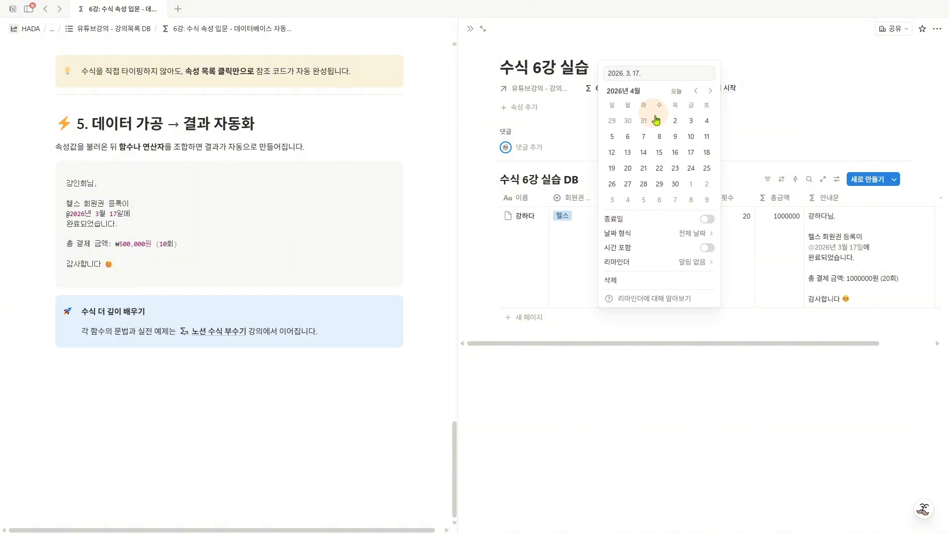
{"action": "left_click", "coordinate": [657, 122]}
{"action": "key", "text": "Escape"}
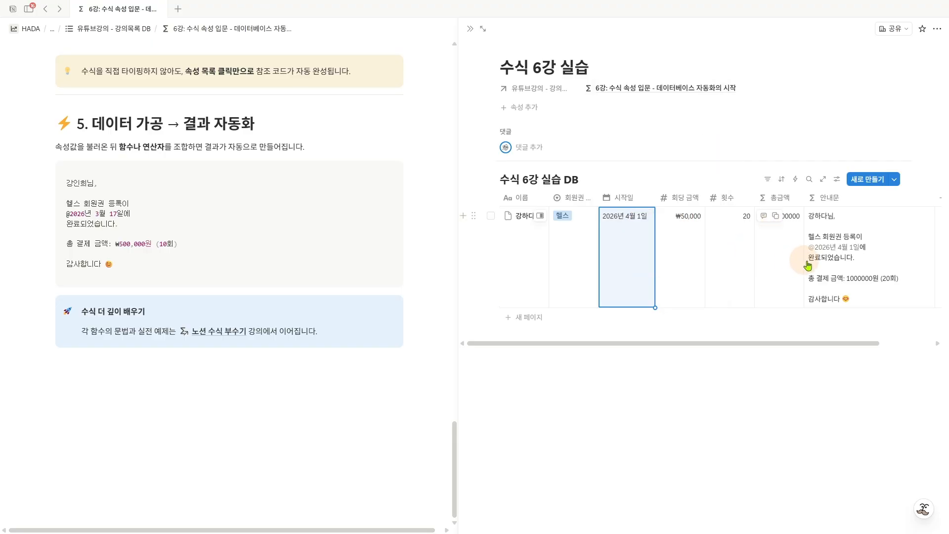
{"action": "left_click_drag", "start_coordinate": [807, 251], "coordinate": [855, 251]}
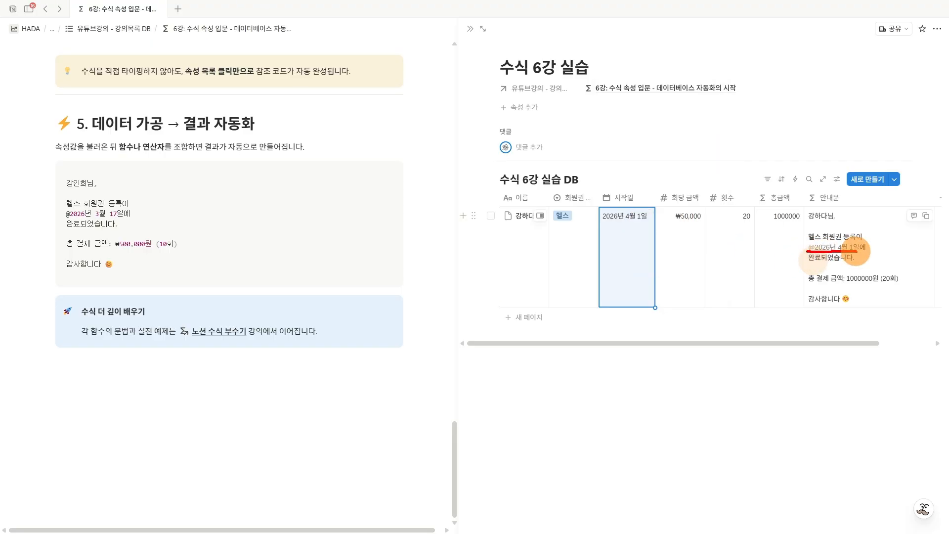
- Append .formatNumber("krw") to the 총금액 reference in the 안내문 formula and save the formula
{"action": "left_click", "coordinate": [871, 291]}
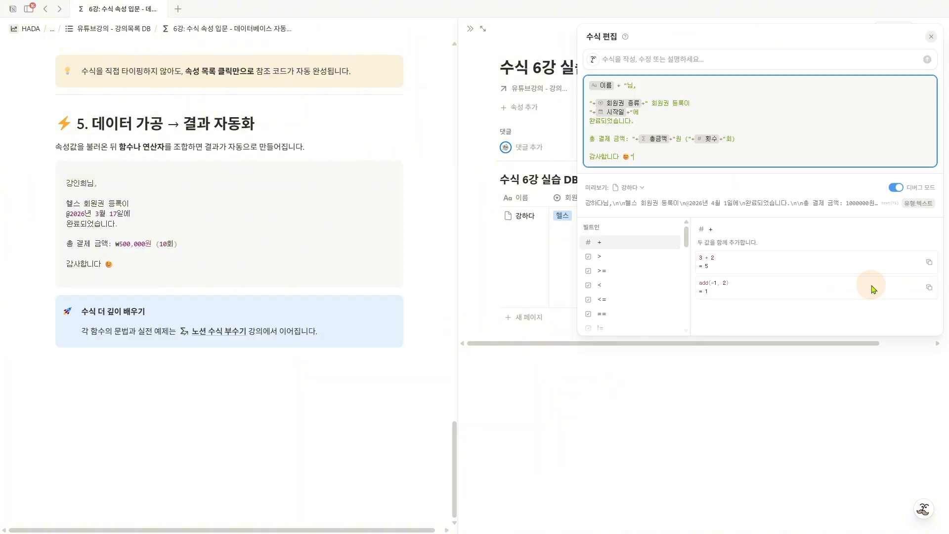
{"action": "left_click", "coordinate": [666, 143]}
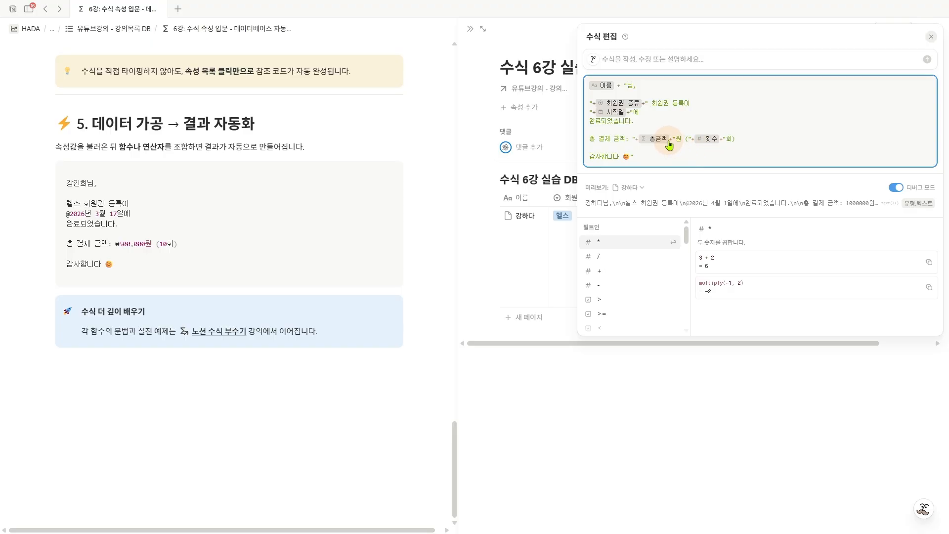
{"action": "type", "text": "."}
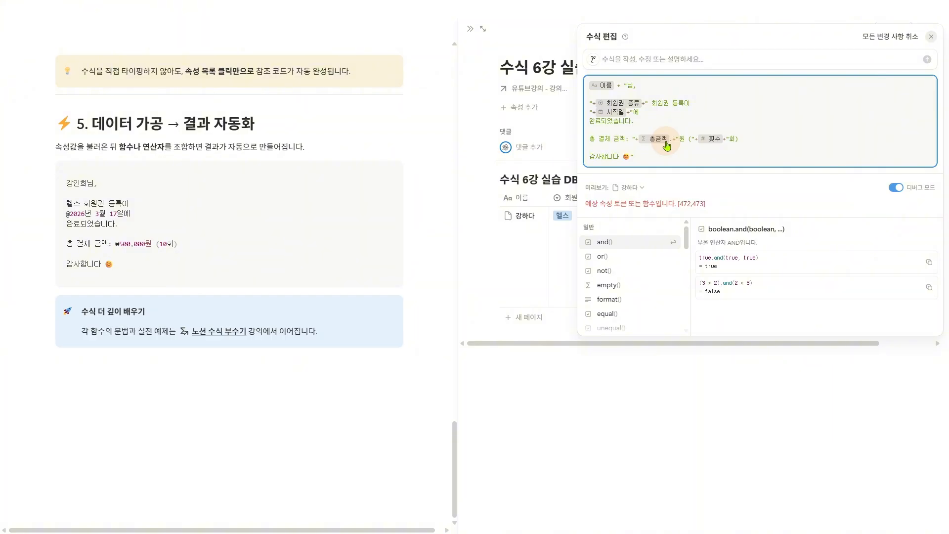
{"action": "type", "text": "f"}
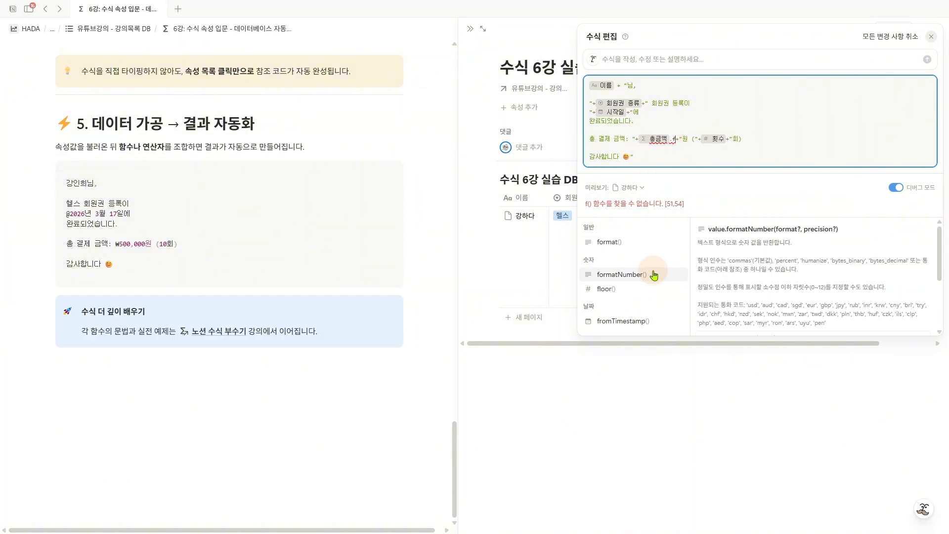
{"action": "left_click", "coordinate": [654, 275]}
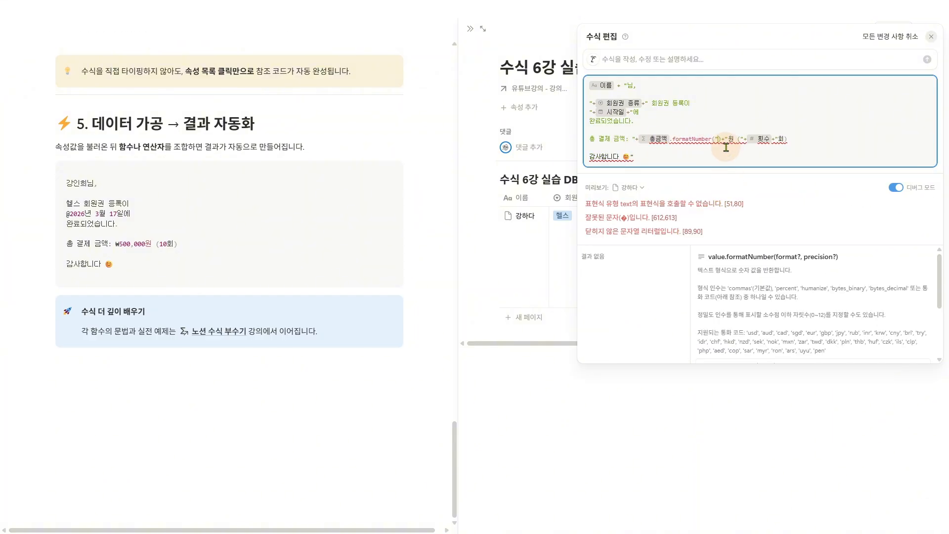
{"action": "type", "text": "\""}
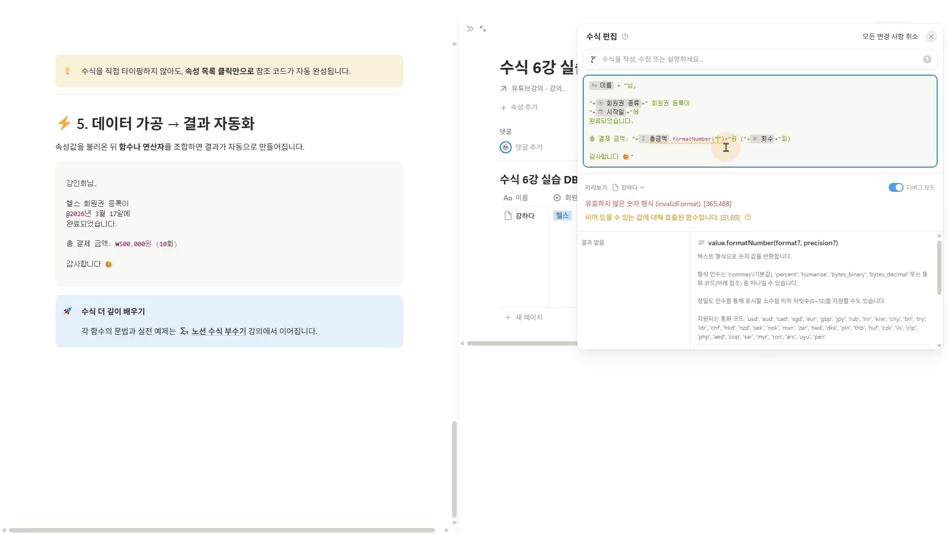
{"action": "type", "text": "krw"}
{"action": "left_click", "coordinate": [756, 13]}
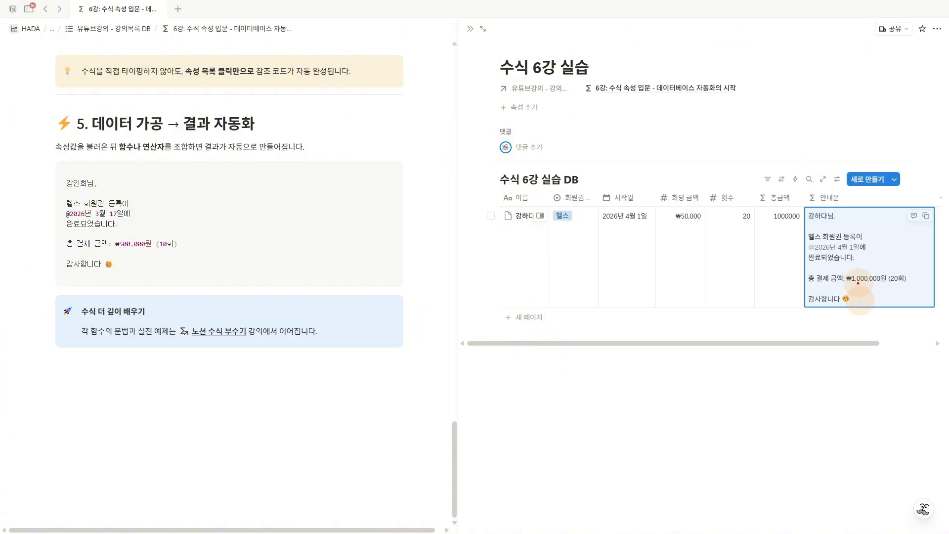